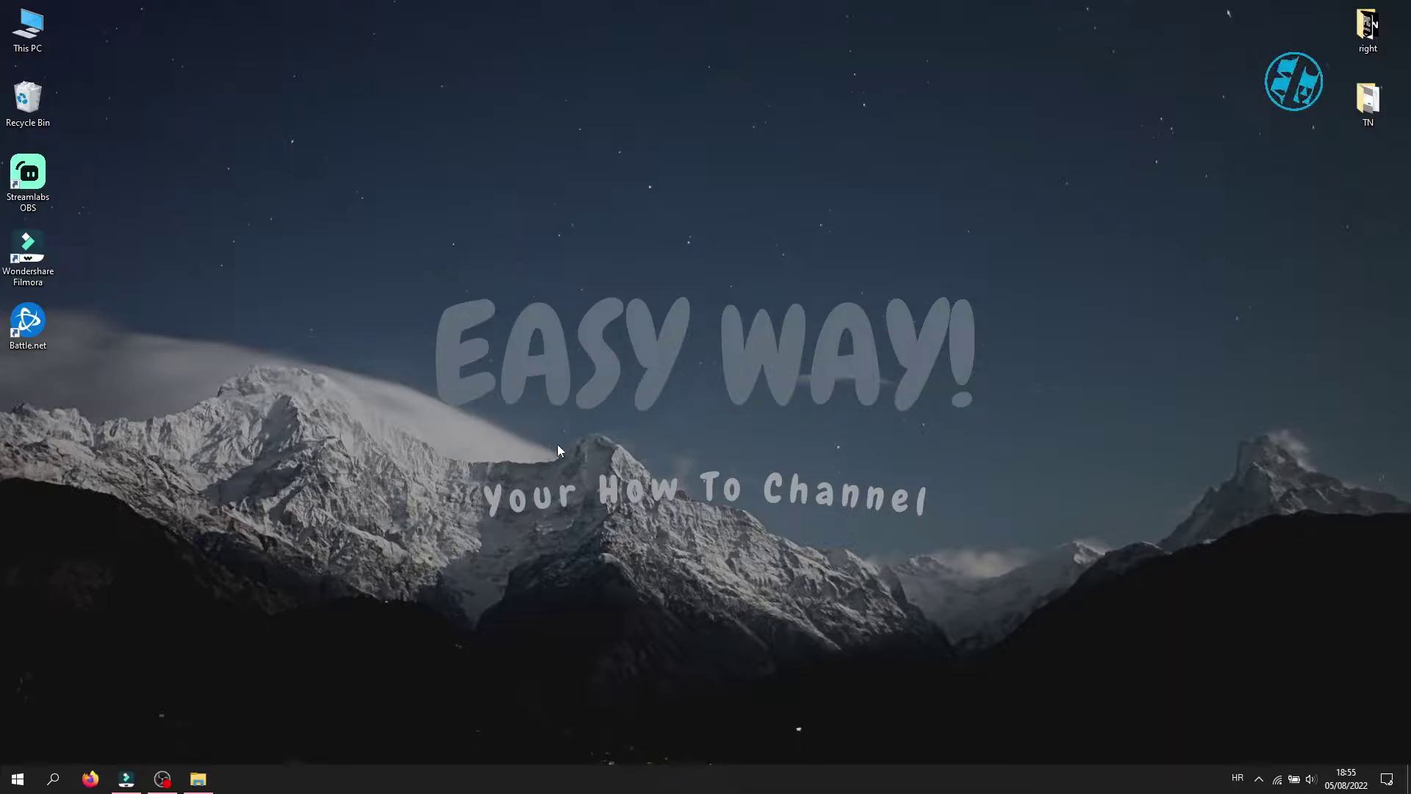
# Step: From Task Manager, end Battle.net Update Agent and the Battle.net (32 bit) processes, then close it
pyautogui.rightClick(700, 778)
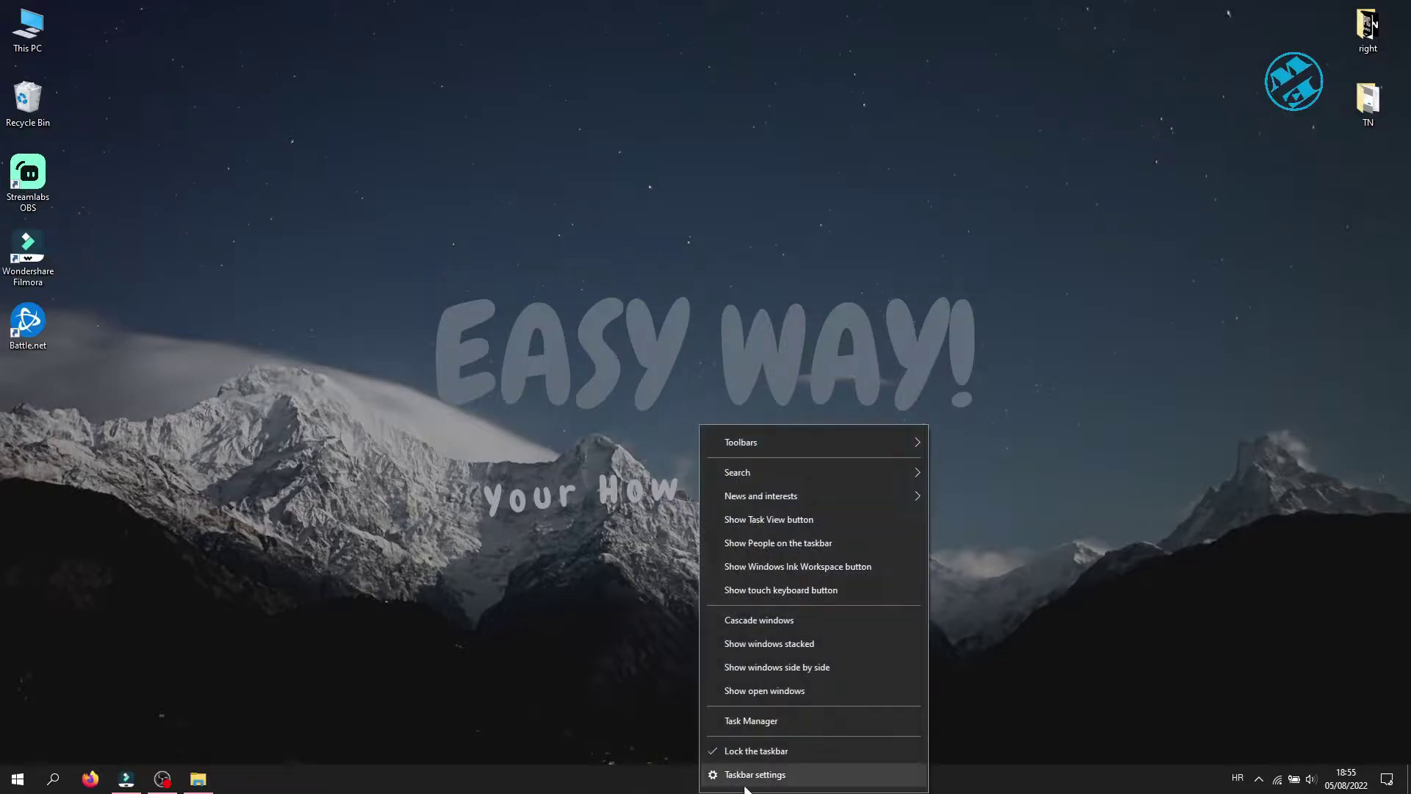
pyautogui.click(750, 721)
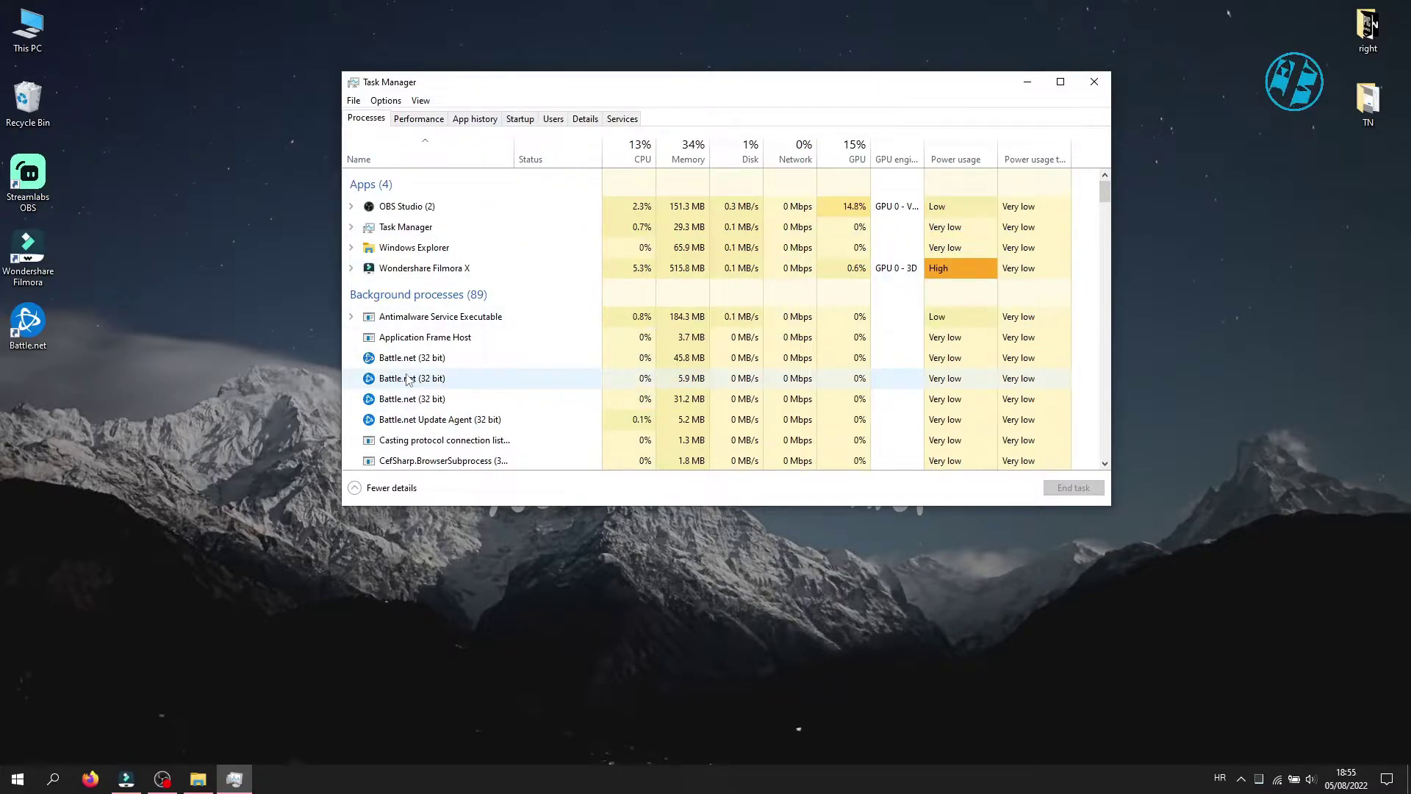
pyautogui.rightClick(449, 420)
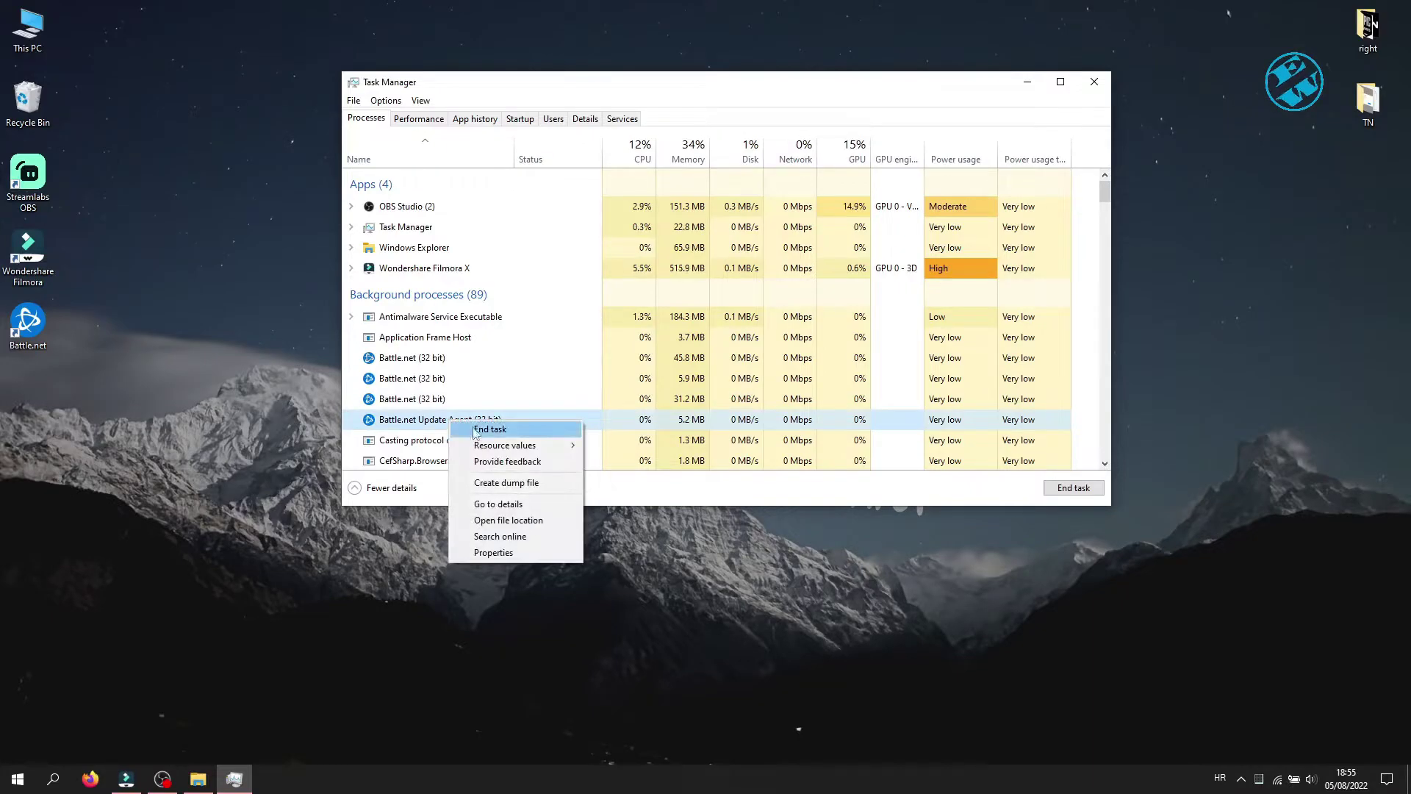
pyautogui.click(491, 430)
pyautogui.rightClick(403, 360)
pyautogui.click(443, 367)
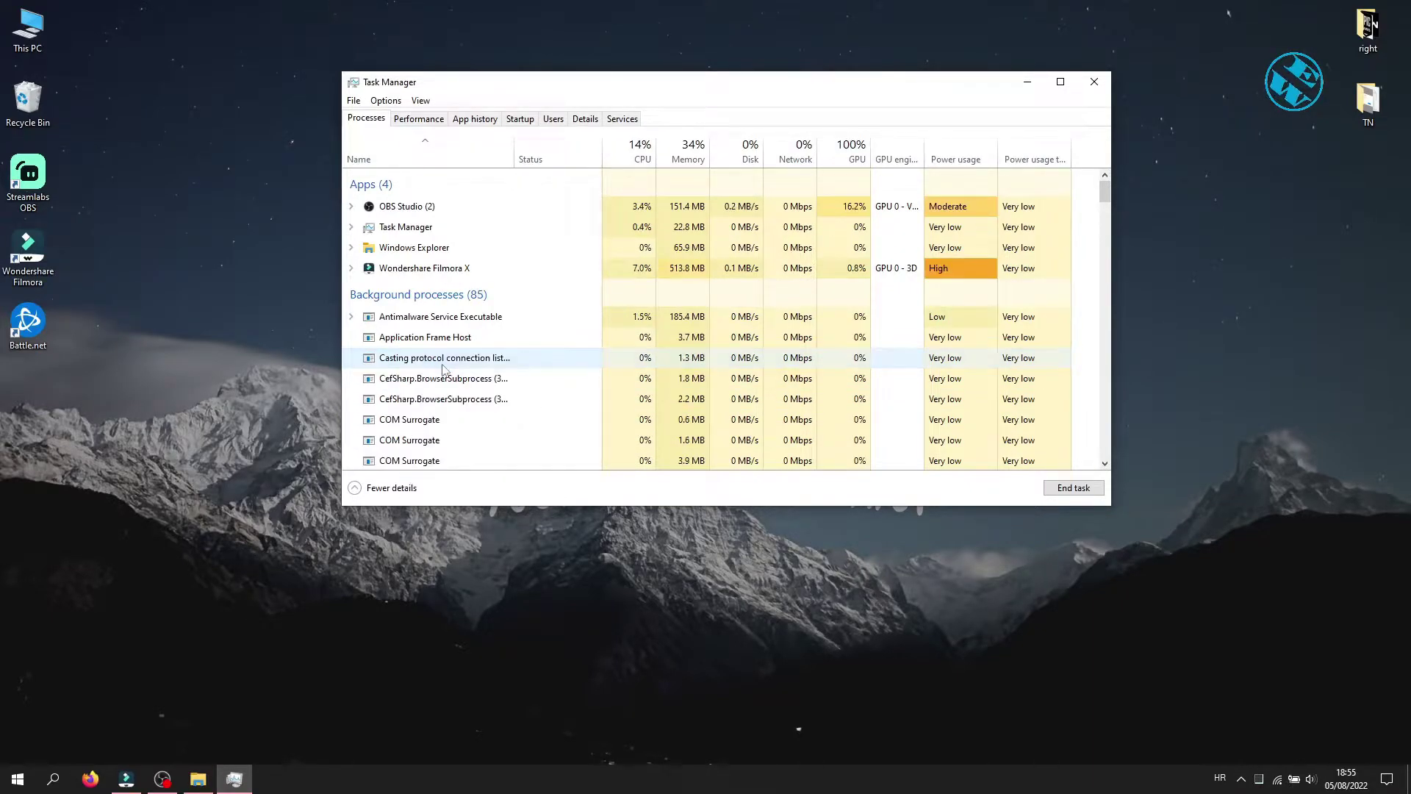
pyautogui.scroll(-3, 443, 369)
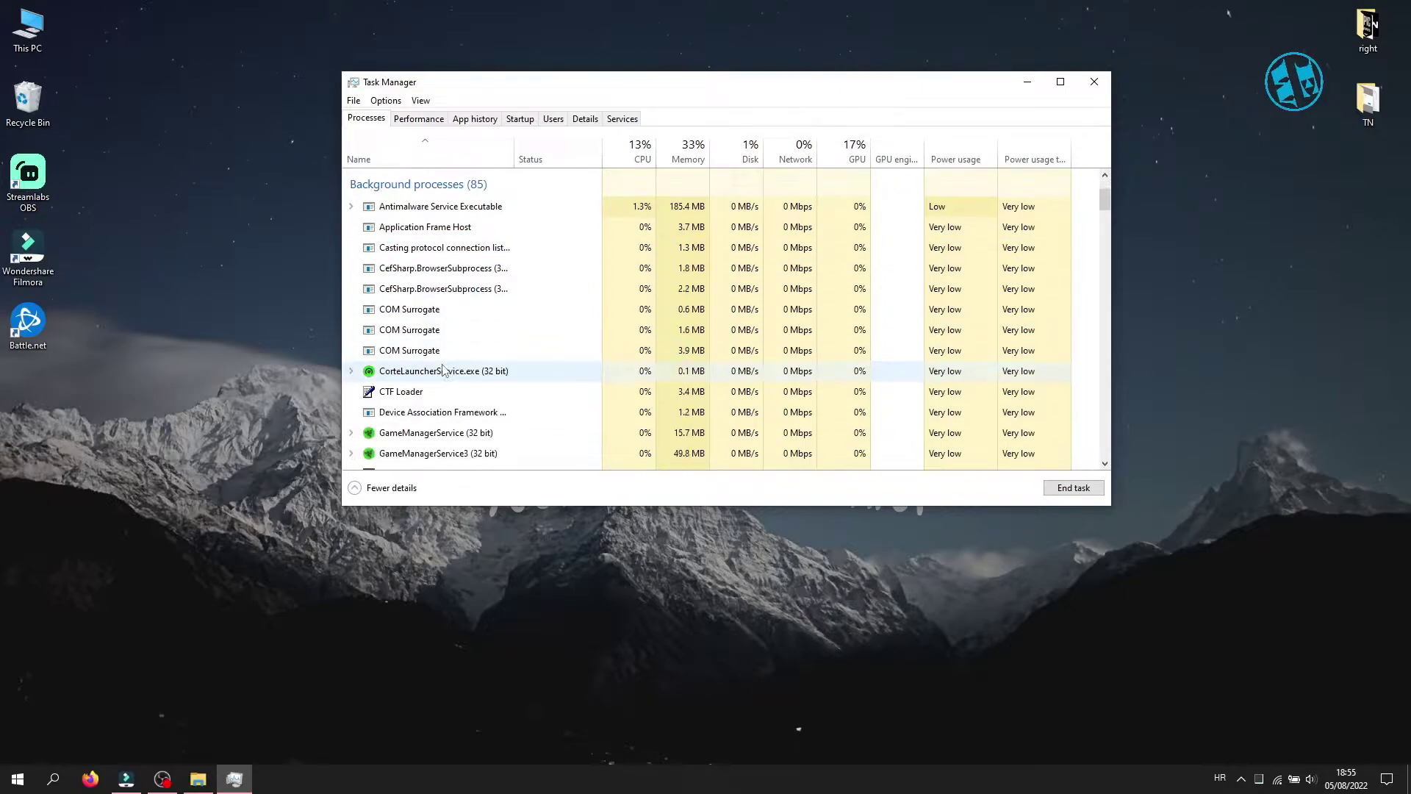
pyautogui.scroll(-15, 428, 360)
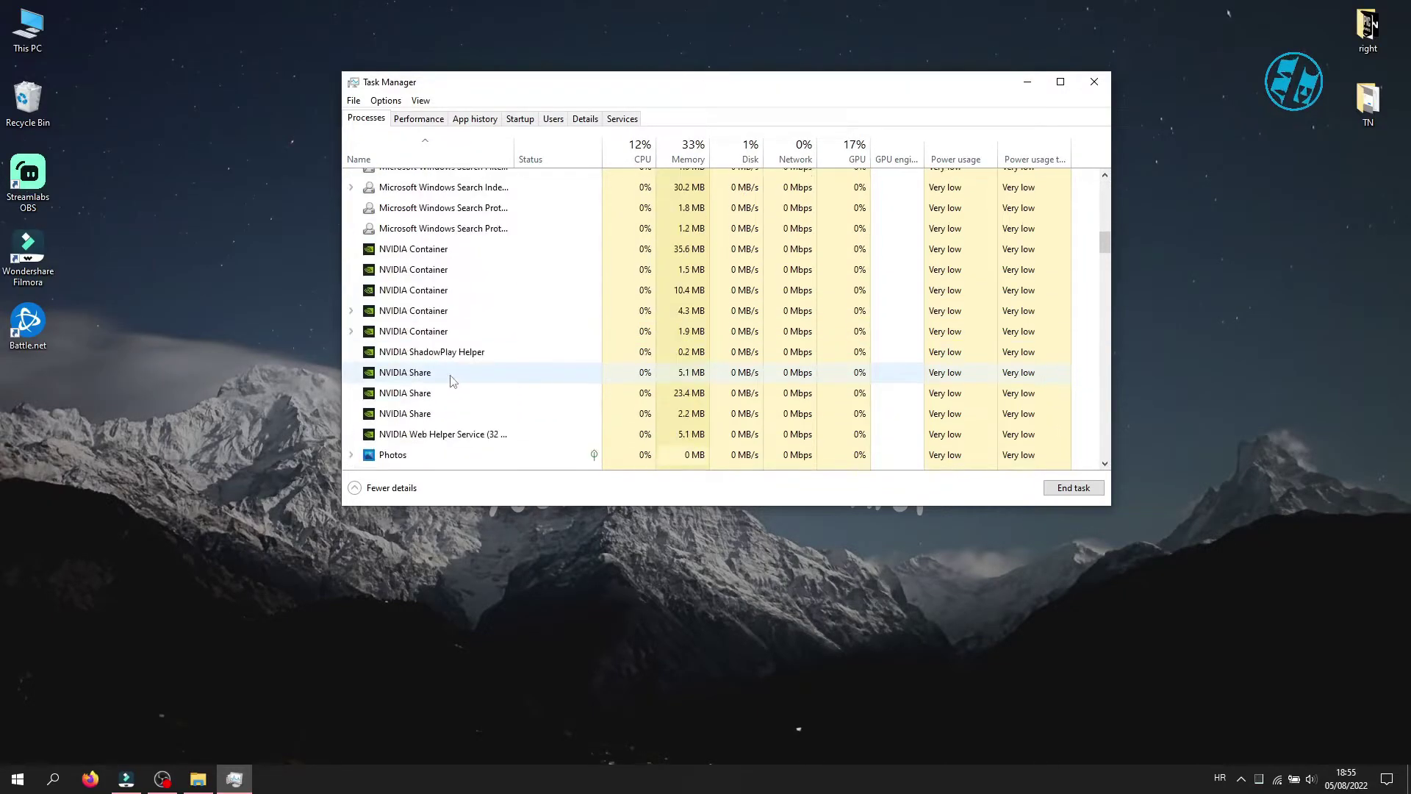
pyautogui.scroll(-6, 452, 379)
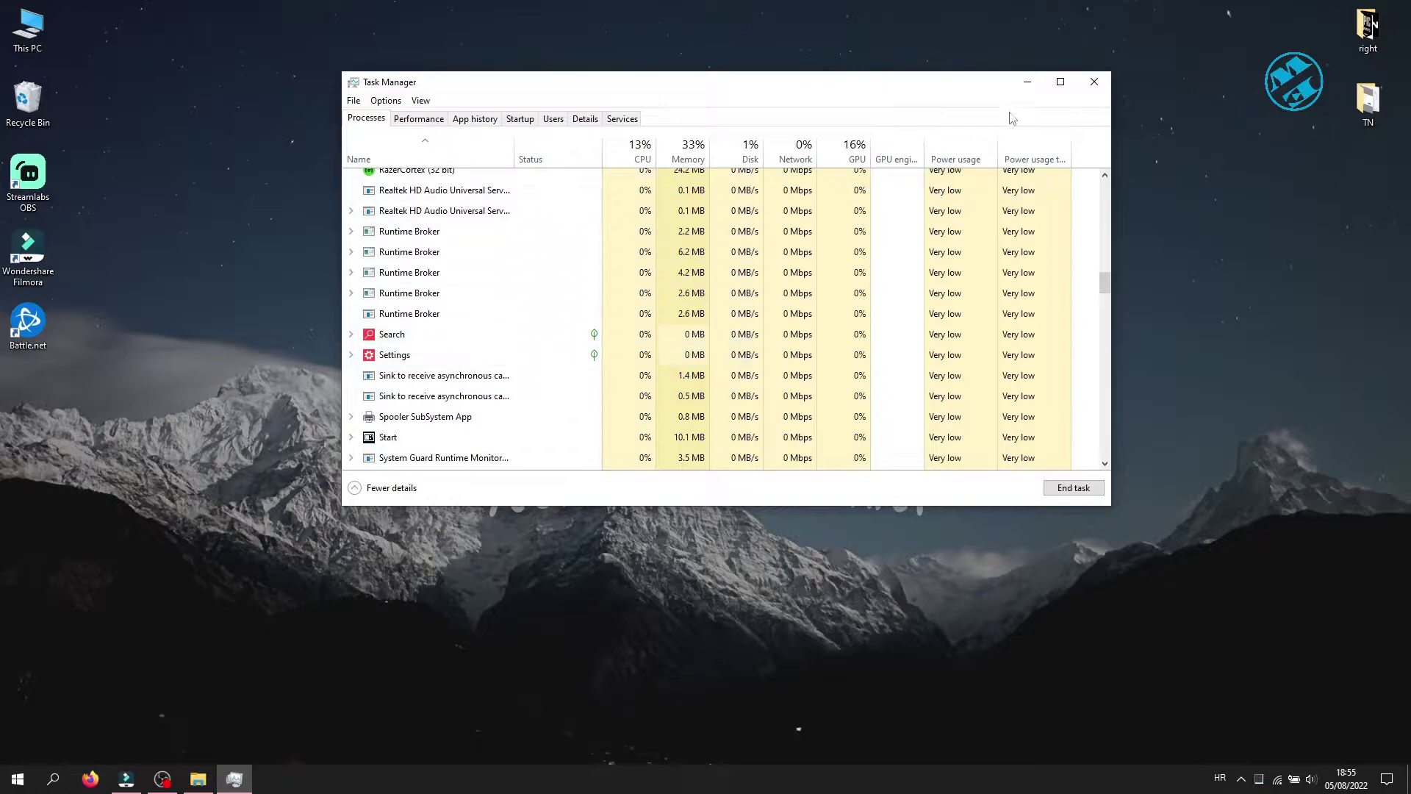
pyautogui.click(1094, 82)
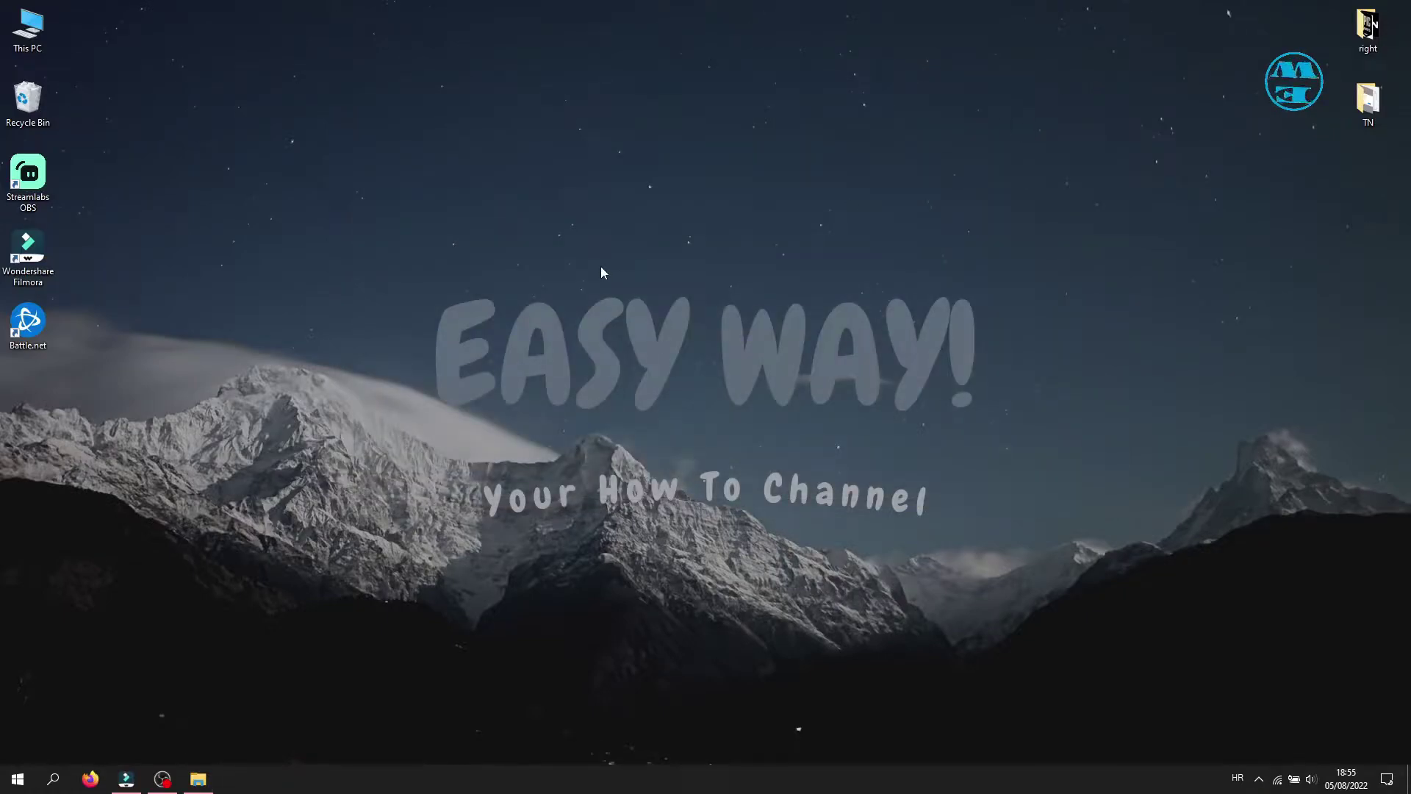
# Step: Search Windows for 'batt' and open the Battle.net result's file location
pyautogui.rightClick(26, 334)
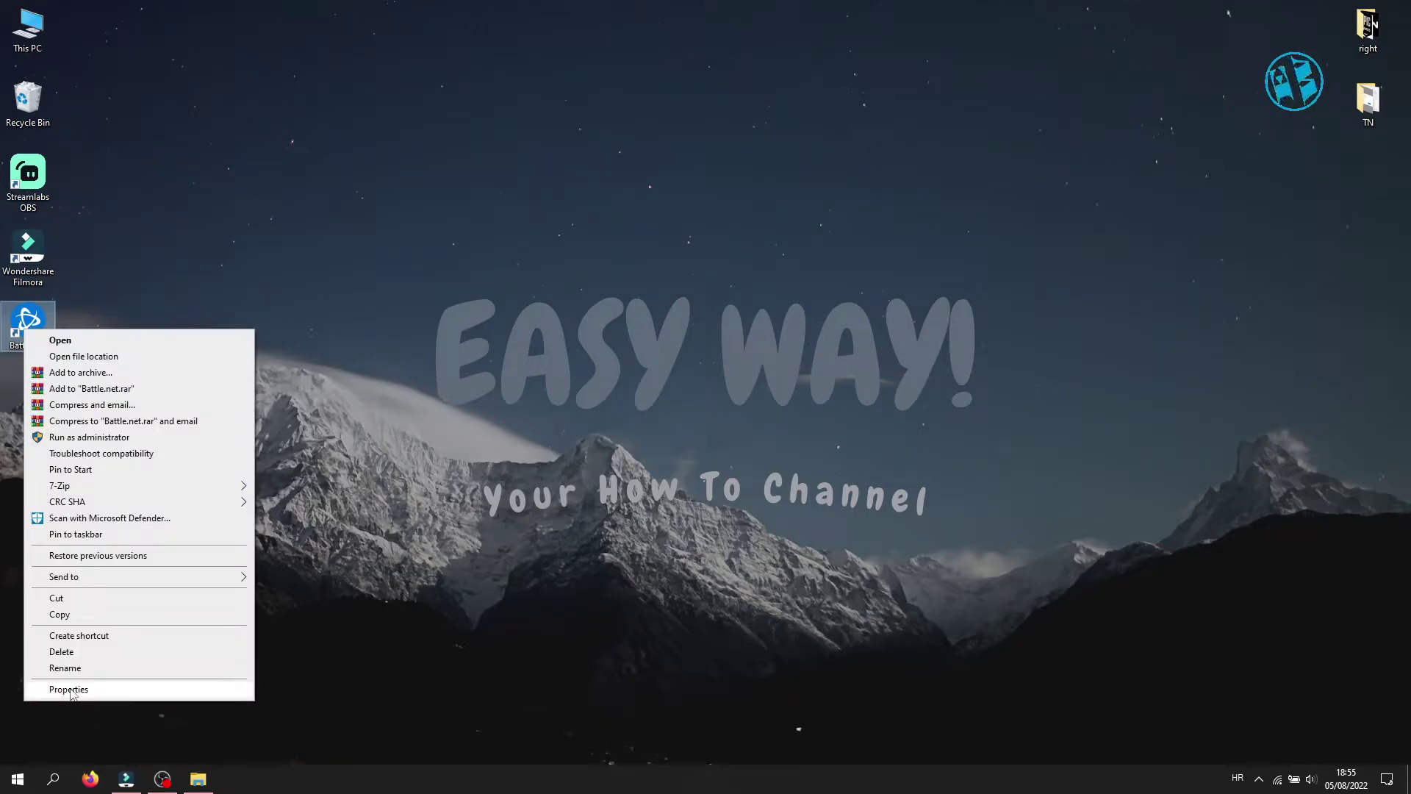
pyautogui.click(370, 563)
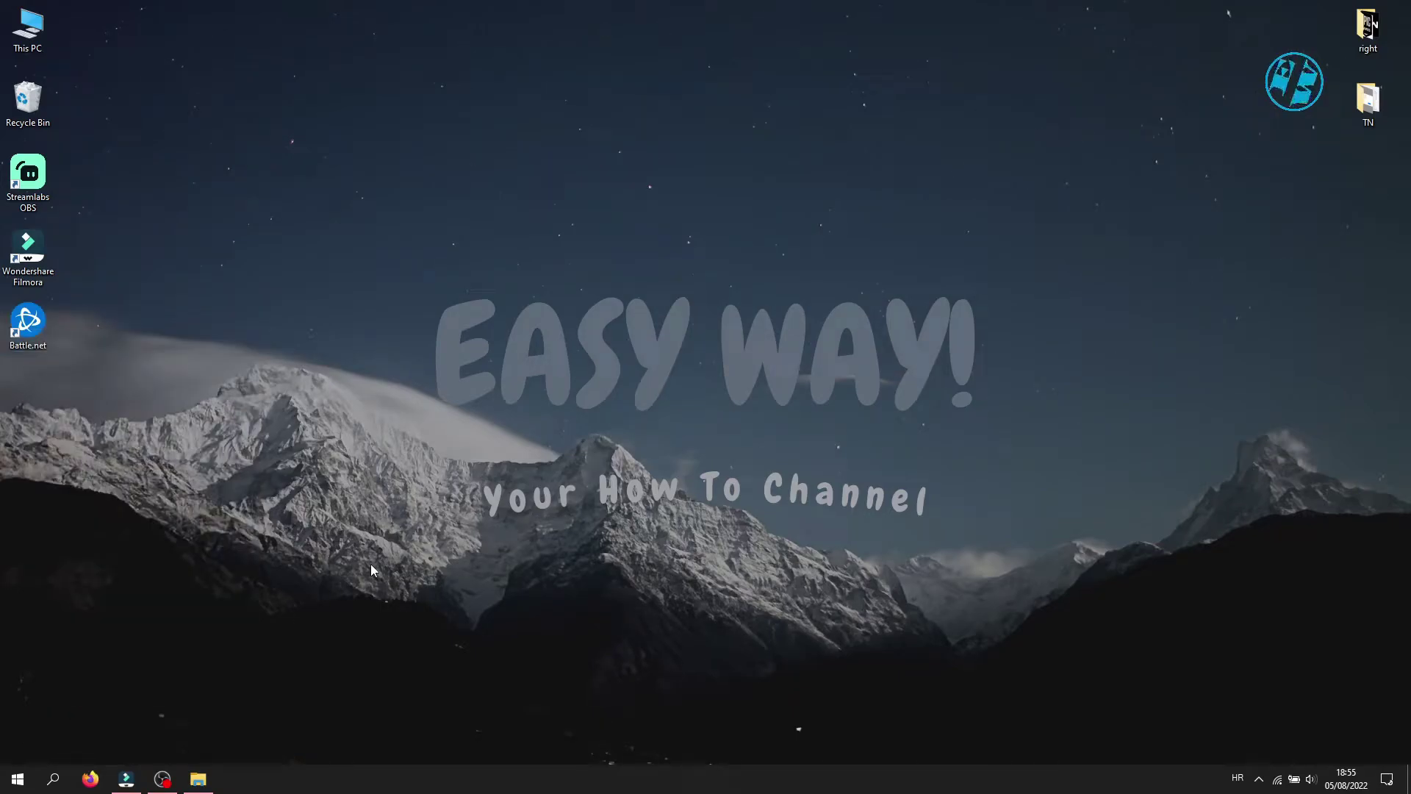
pyautogui.rightClick(16, 785)
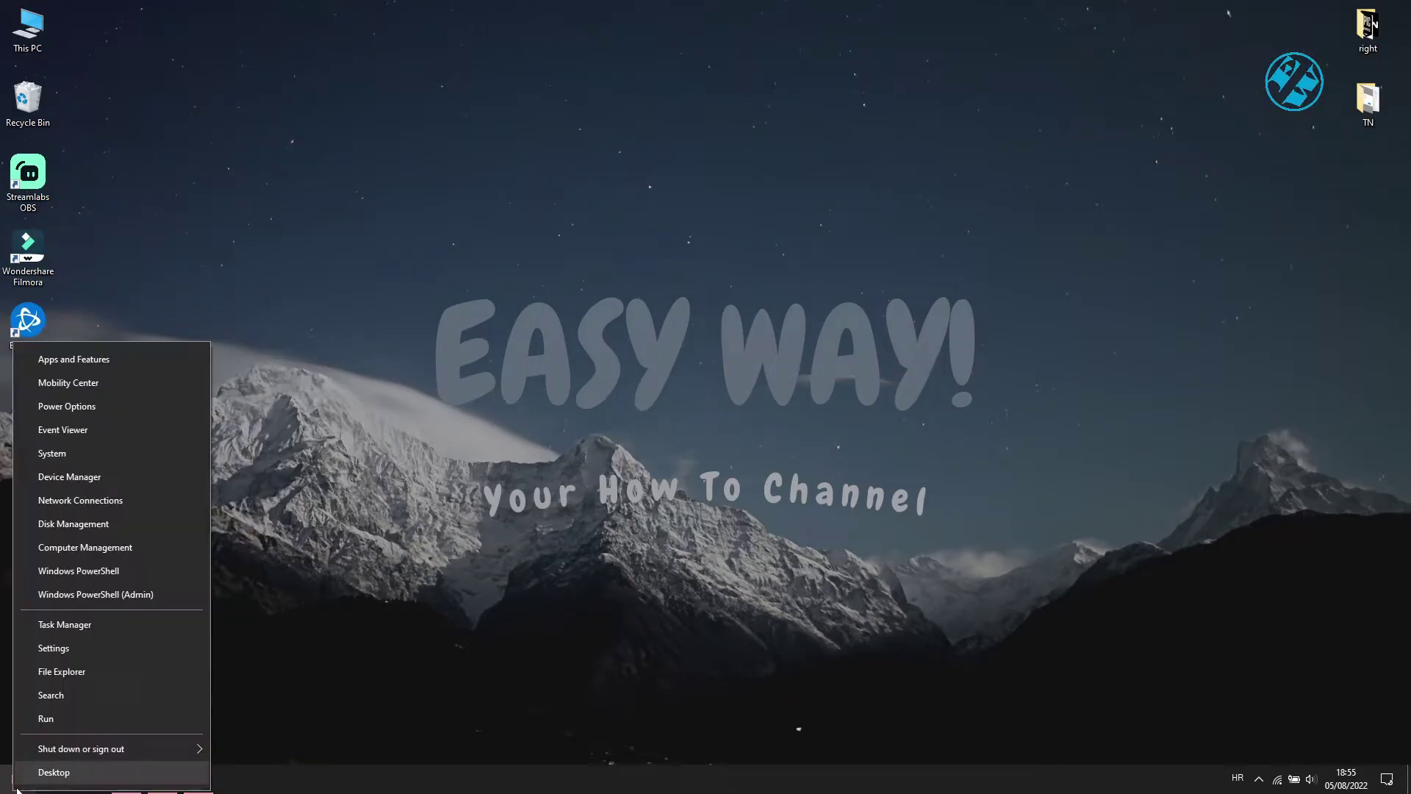
pyautogui.click(66, 695)
pyautogui.write('b')
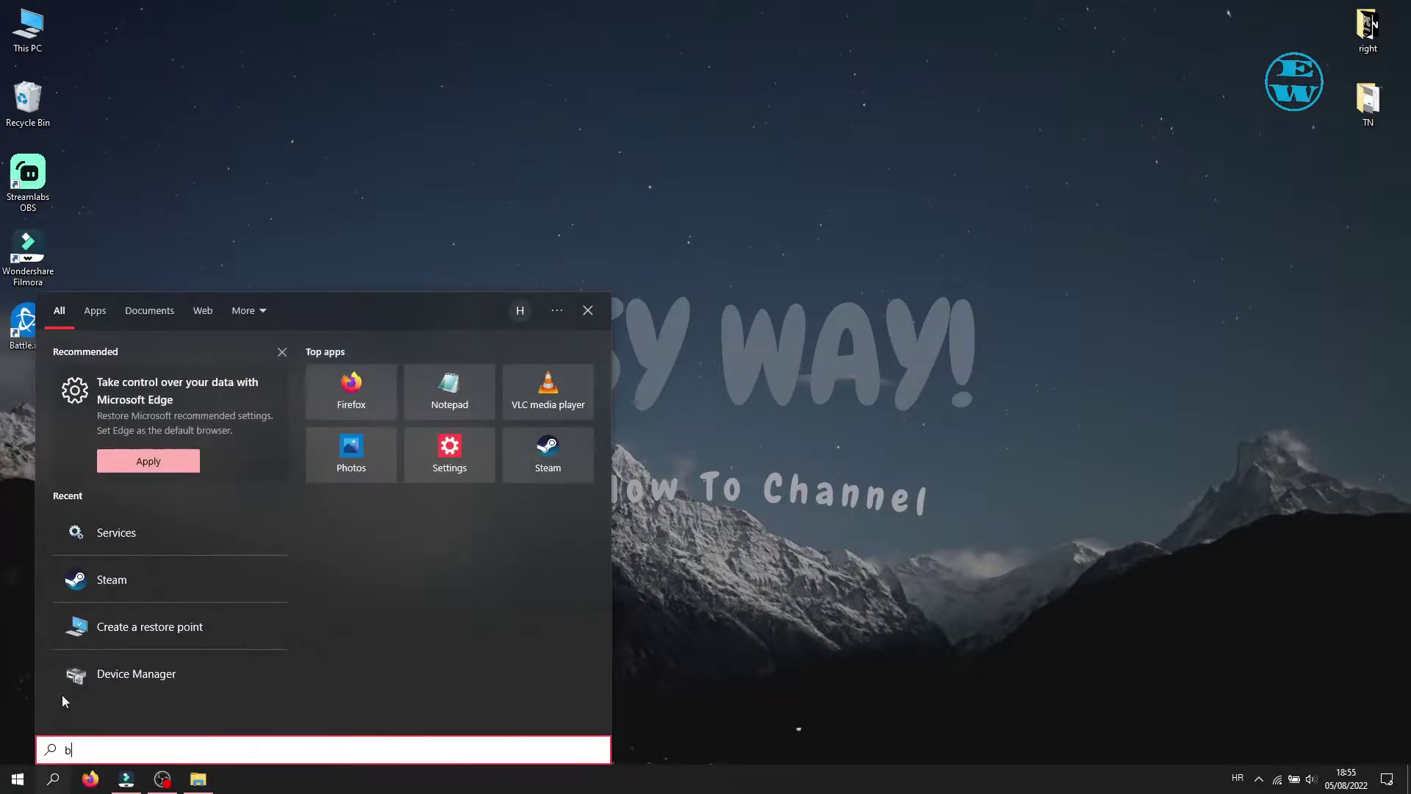
pyautogui.write('att')
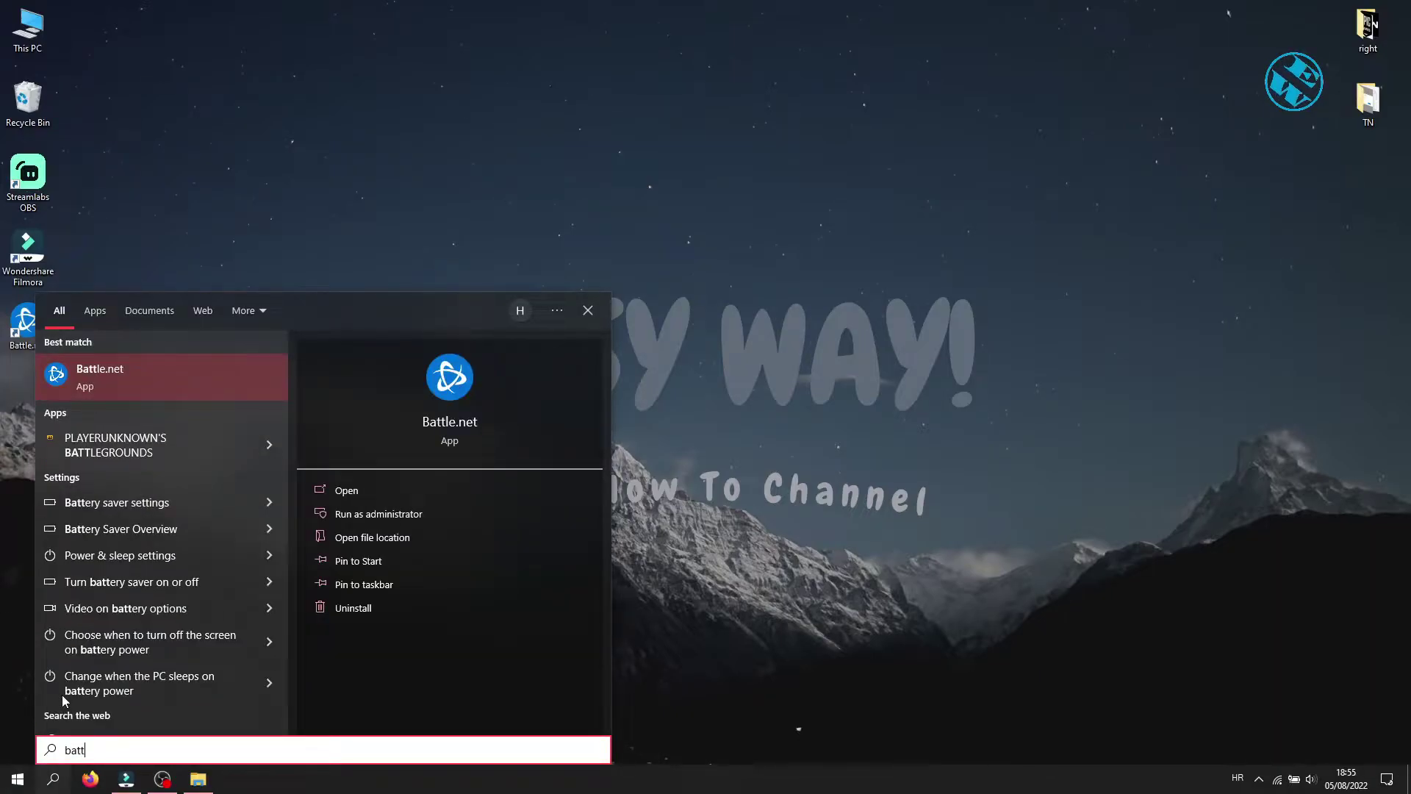
pyautogui.rightClick(142, 377)
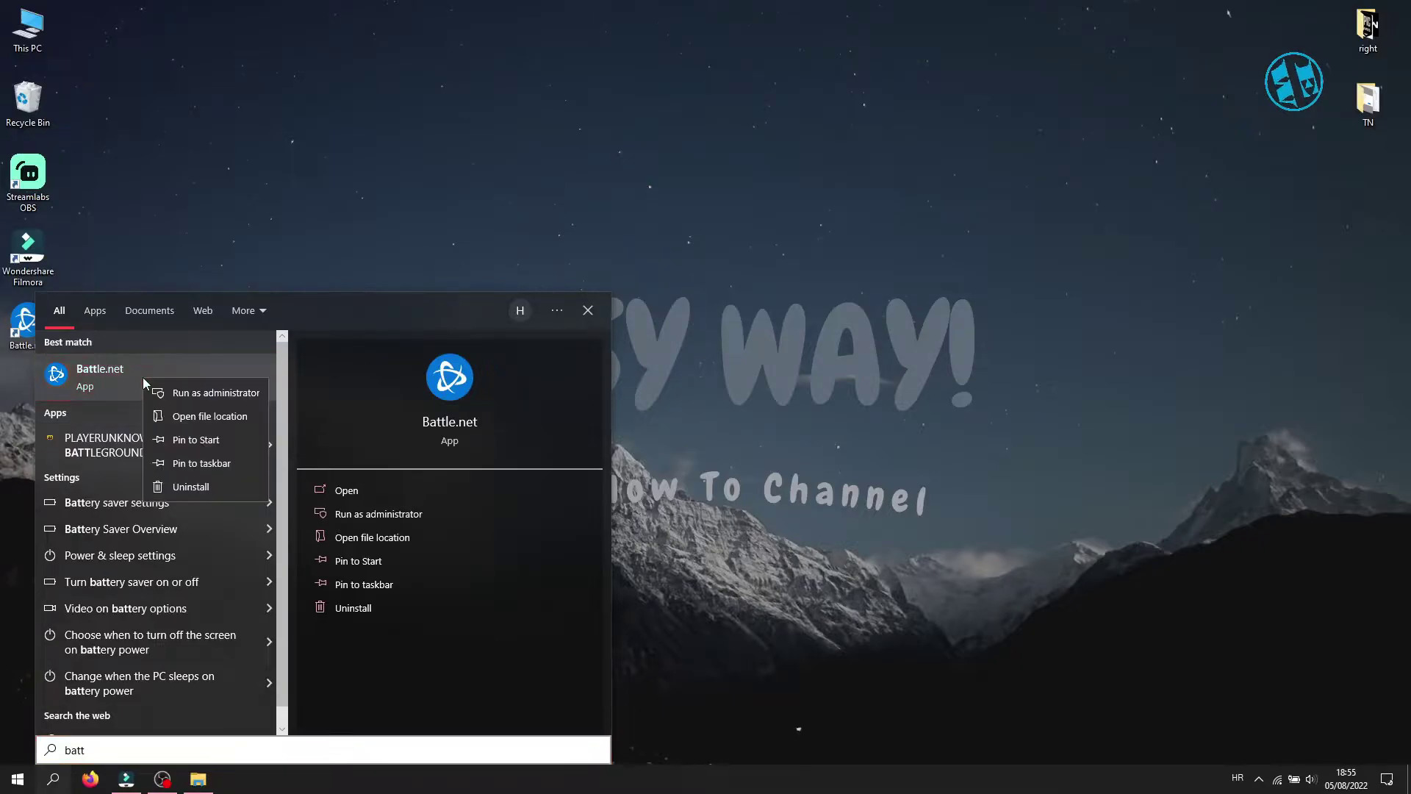
pyautogui.click(209, 416)
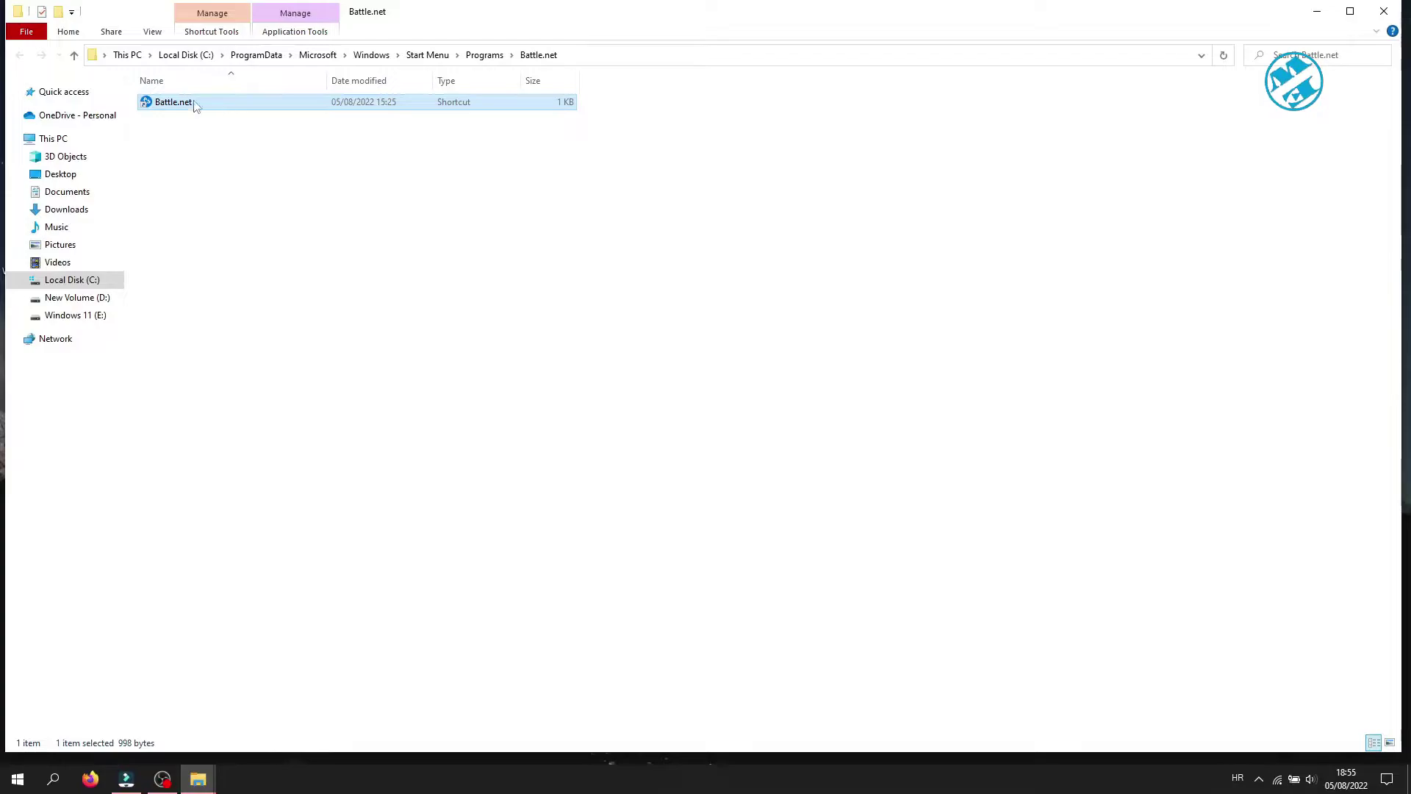
# Step: Go to the shortcut's target folder and open Battle.net Launcher's Compatibility properties
pyautogui.rightClick(177, 108)
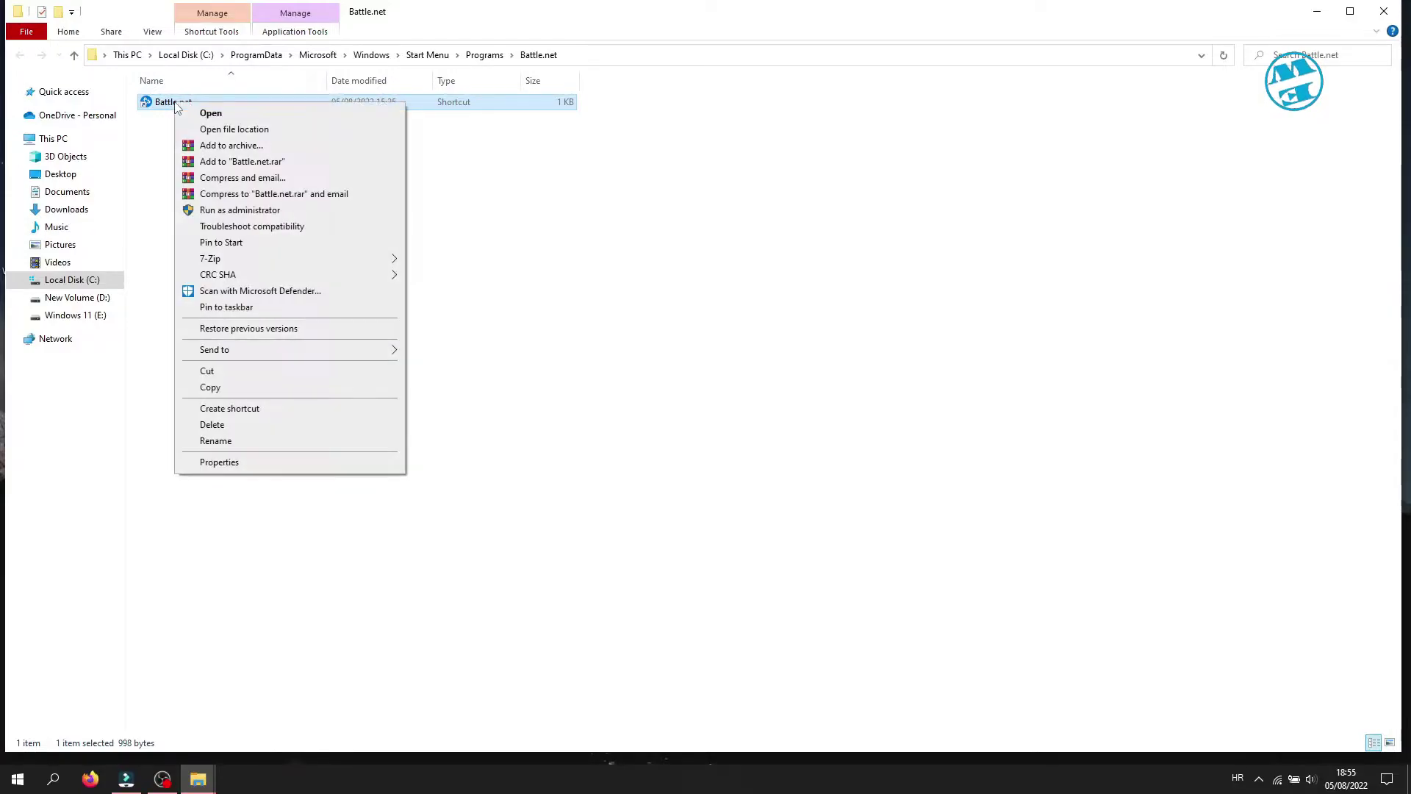
pyautogui.click(234, 129)
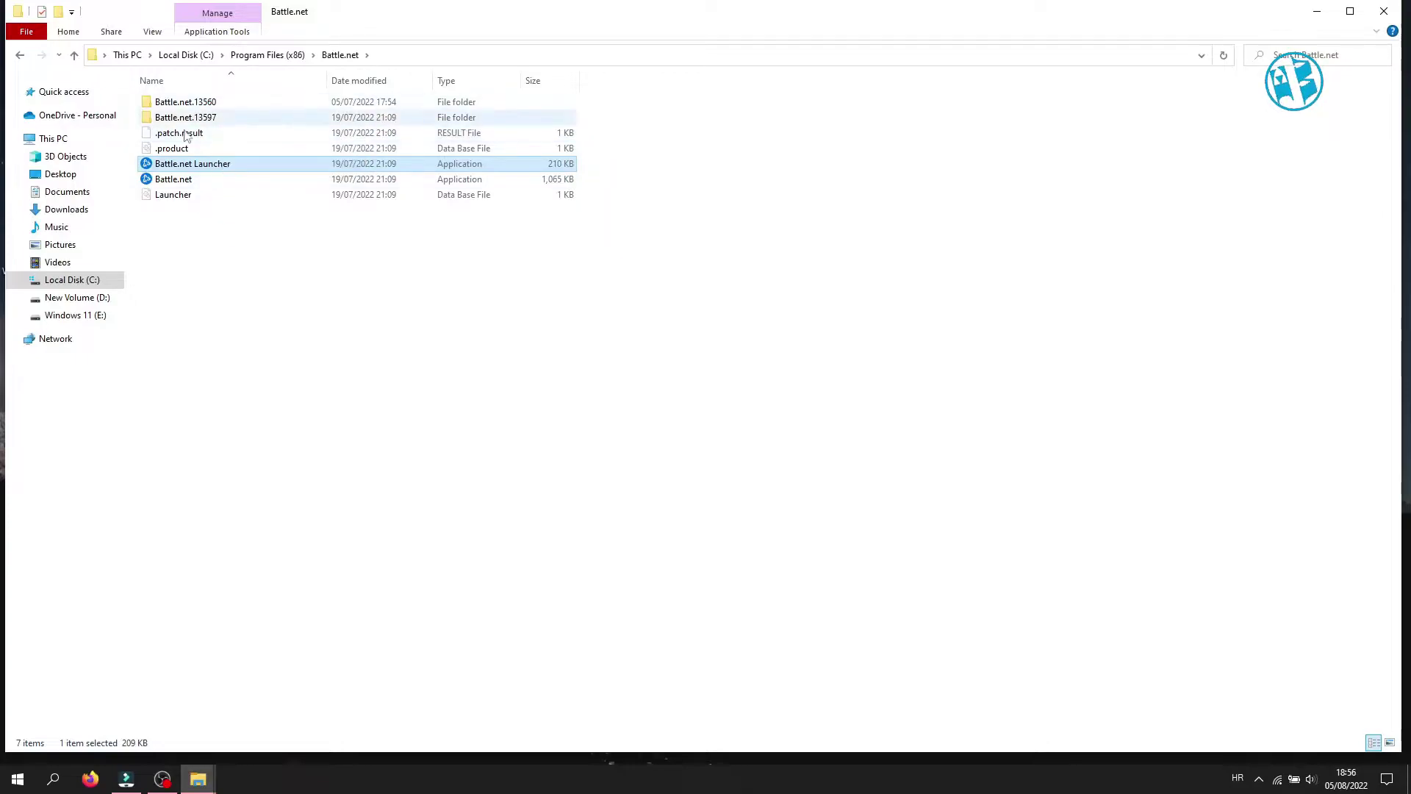
pyautogui.rightClick(228, 168)
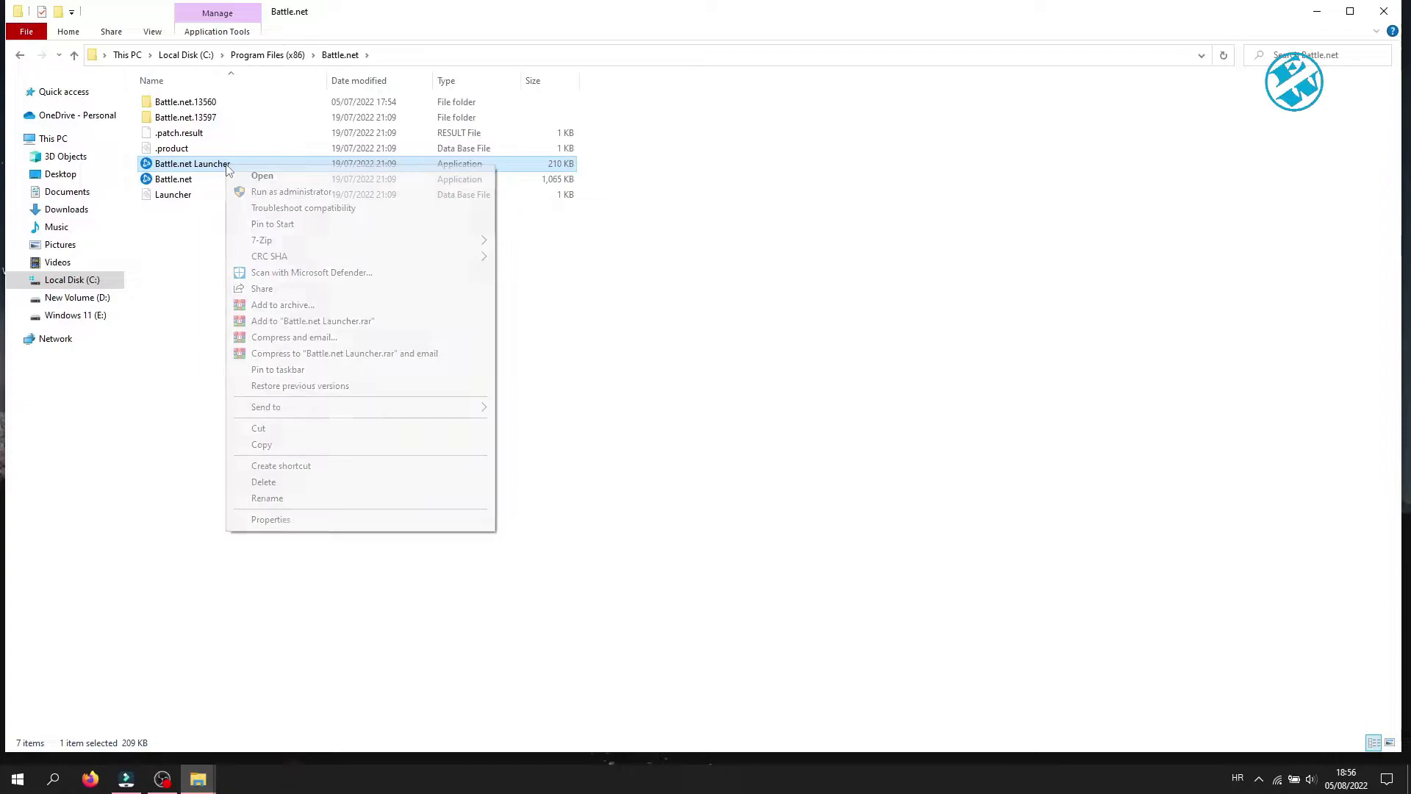
pyautogui.click(281, 522)
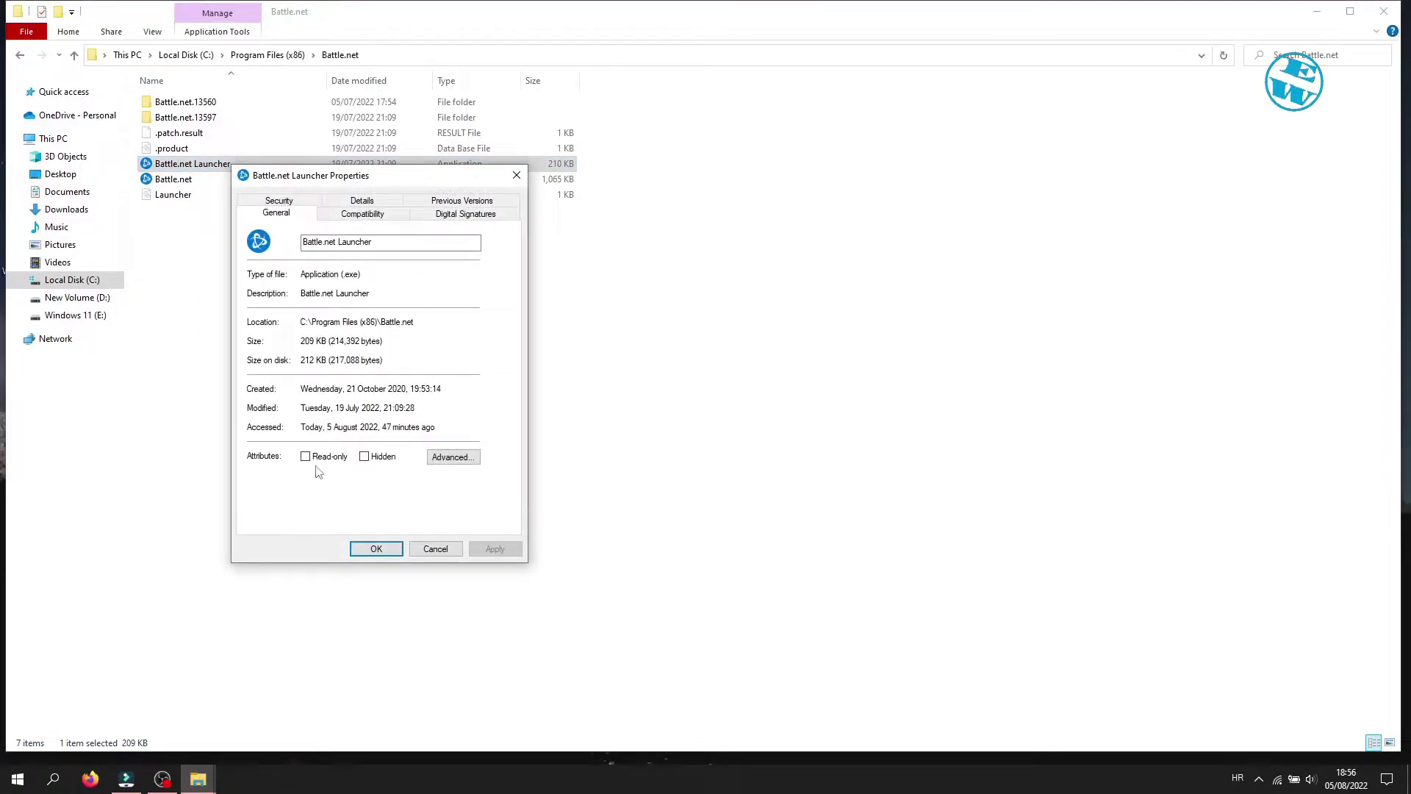
pyautogui.click(365, 214)
pyautogui.moveTo(381, 178); pyautogui.dragTo(639, 114)
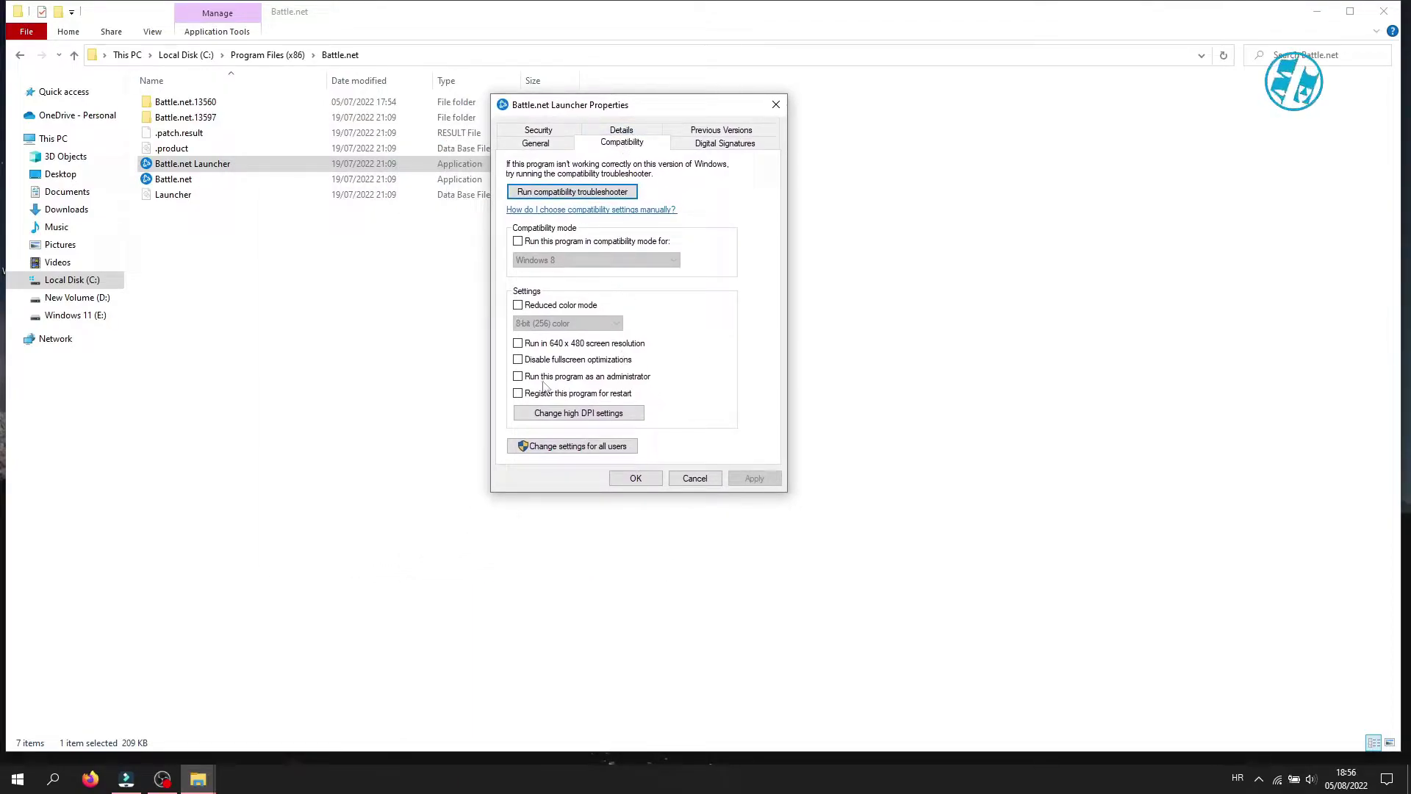
# Step: Enable Run as administrator for Battle.net Launcher, apply it, and close the folder window
pyautogui.click(518, 377)
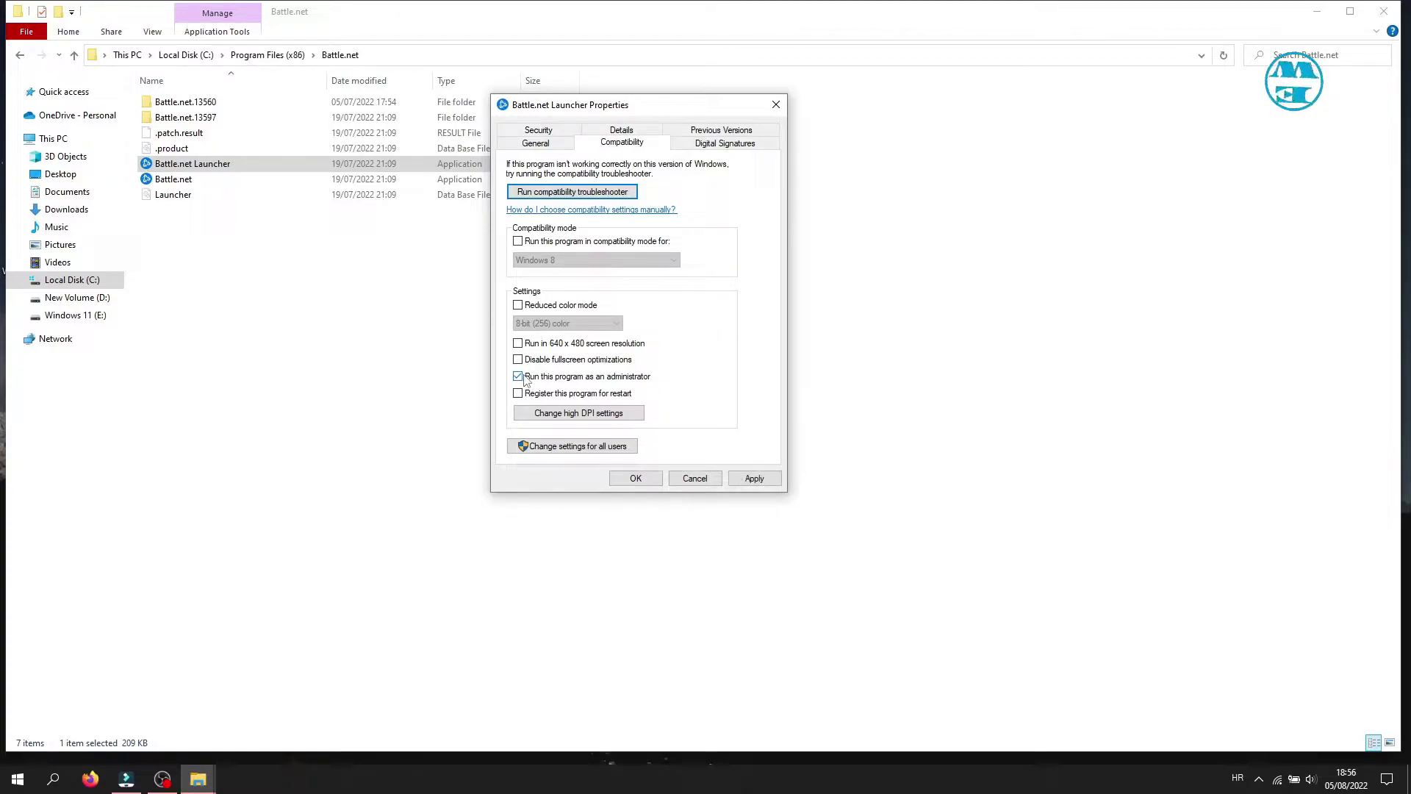
pyautogui.click(754, 479)
pyautogui.click(637, 480)
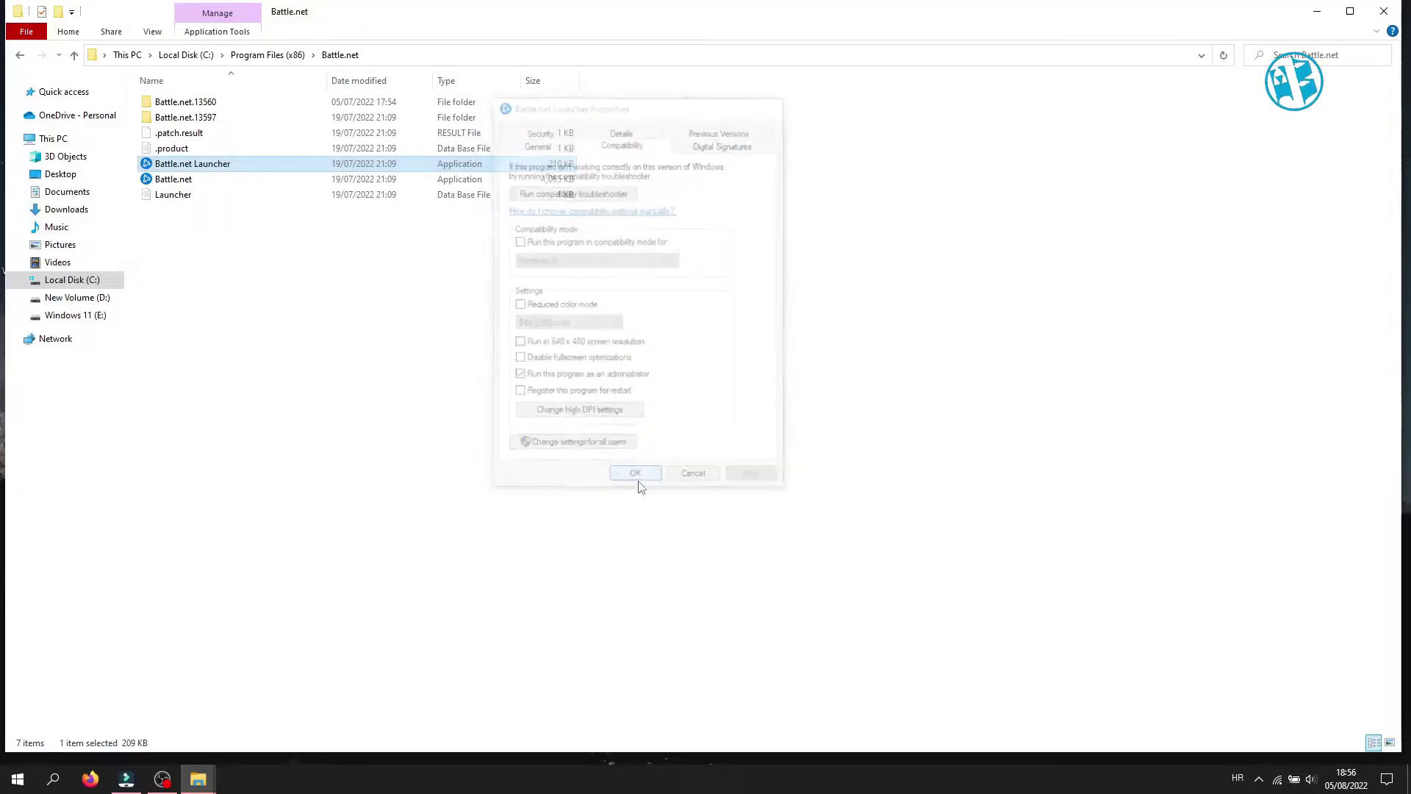
pyautogui.click(844, 316)
pyautogui.click(1384, 12)
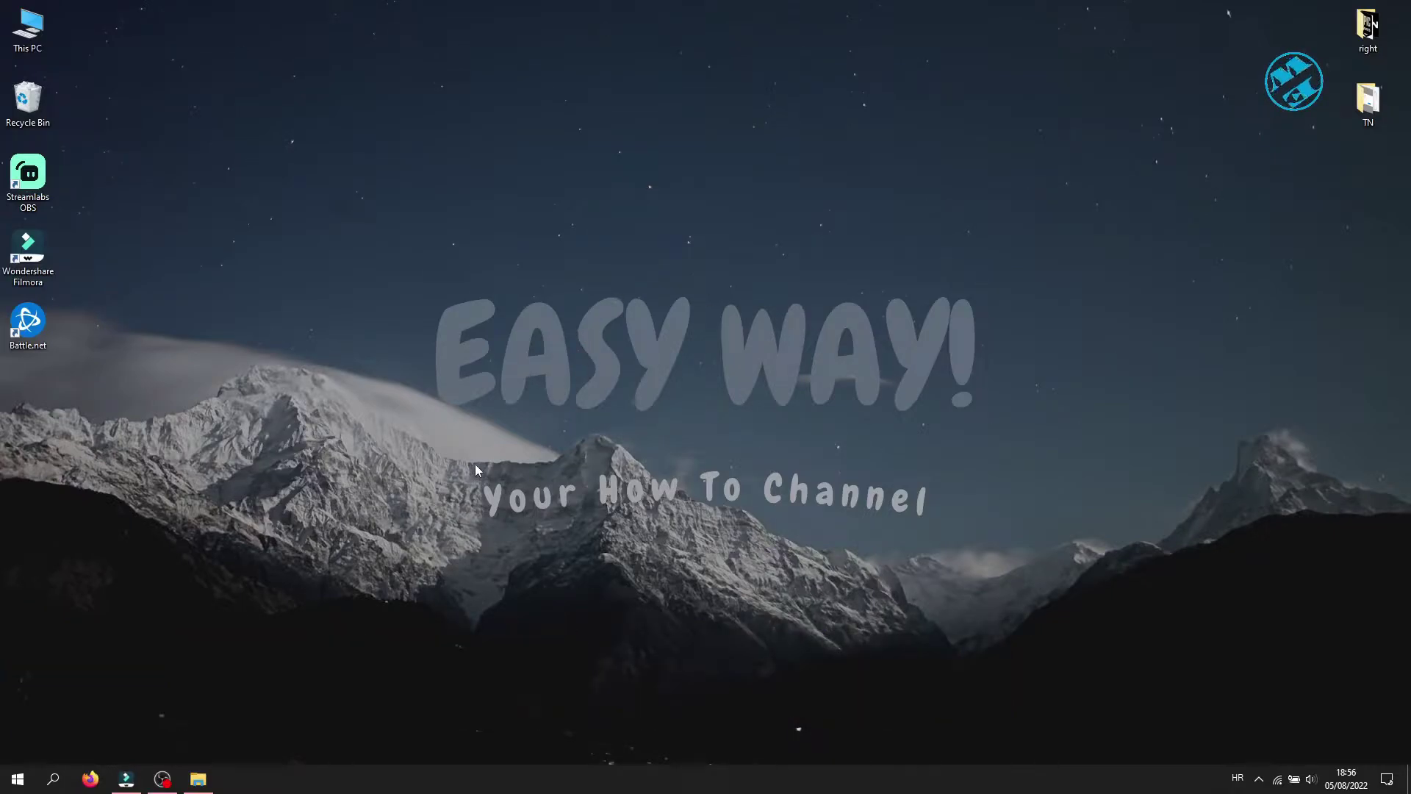
pyautogui.rightClick(684, 779)
pyautogui.click(730, 723)
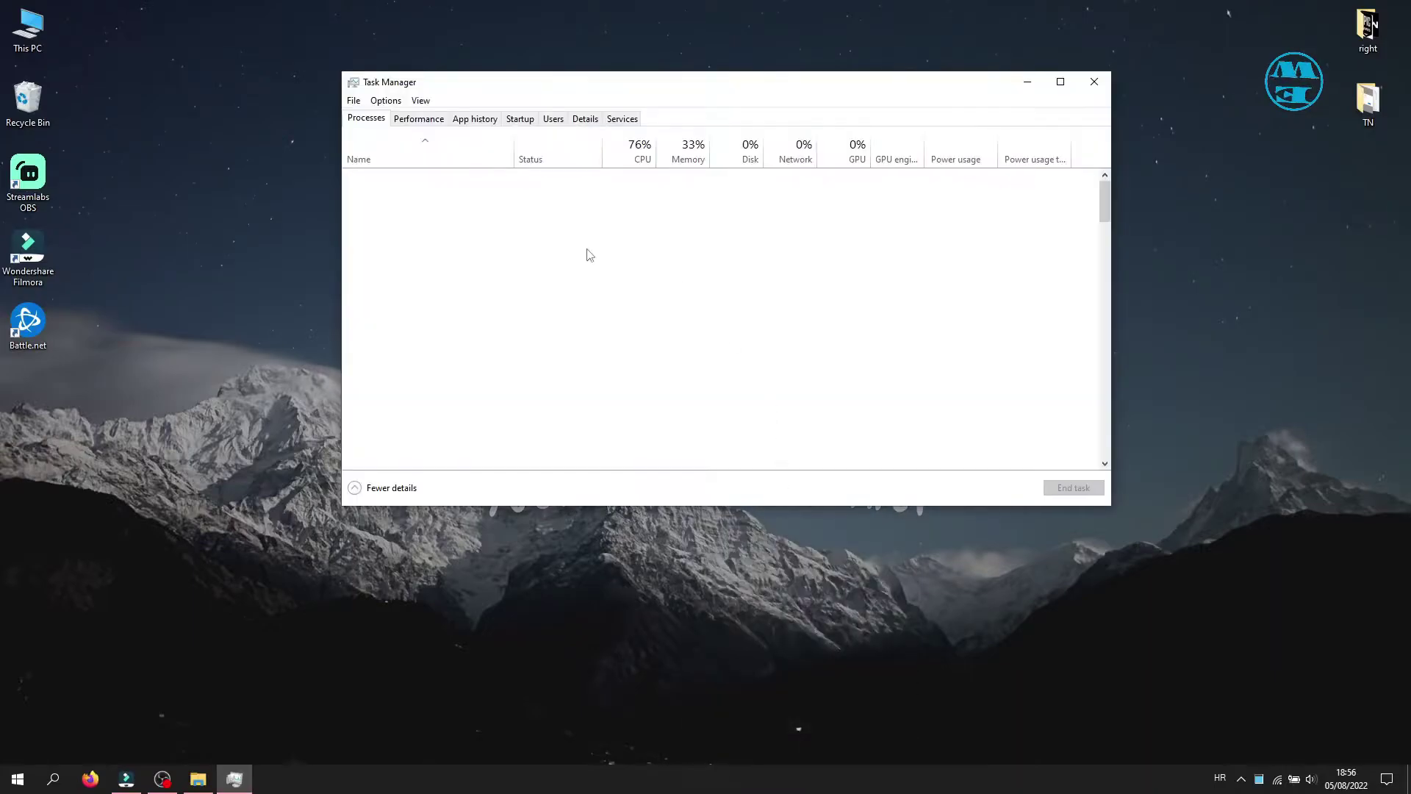
pyautogui.scroll(-1, 431, 377)
pyautogui.scroll(-1, 431, 377)
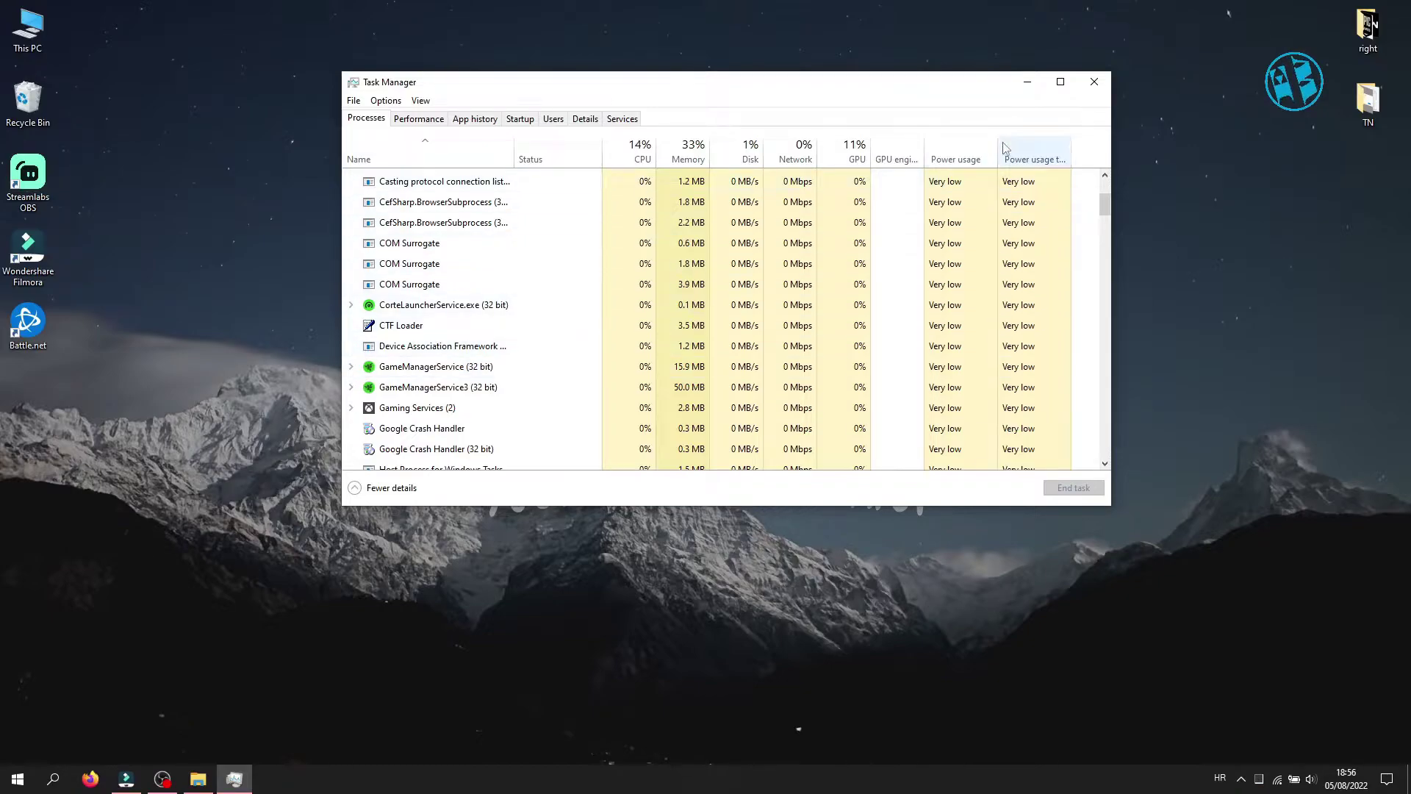
pyautogui.click(1095, 81)
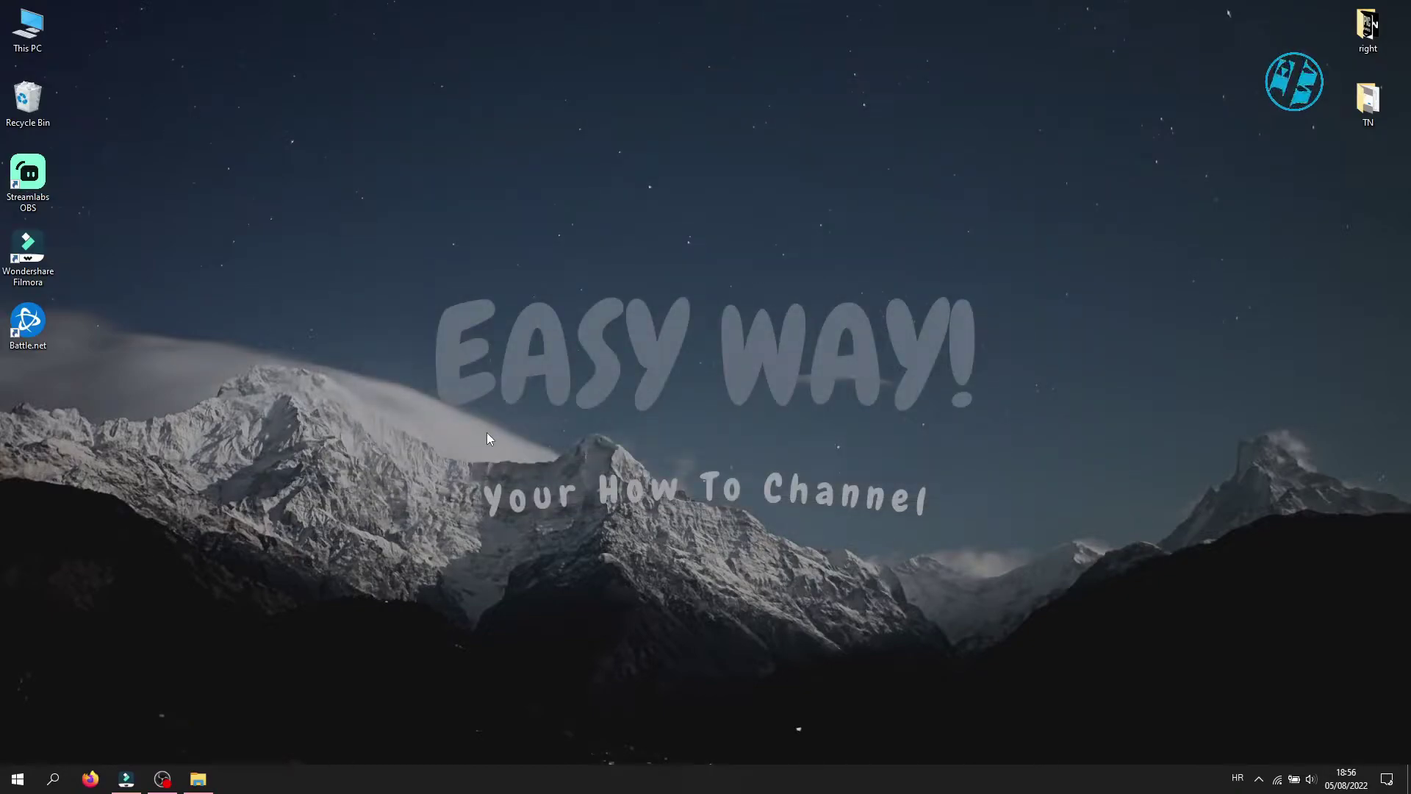
# Step: Run %programdata% from the Run dialog to open the ProgramData folder
pyautogui.rightClick(12, 789)
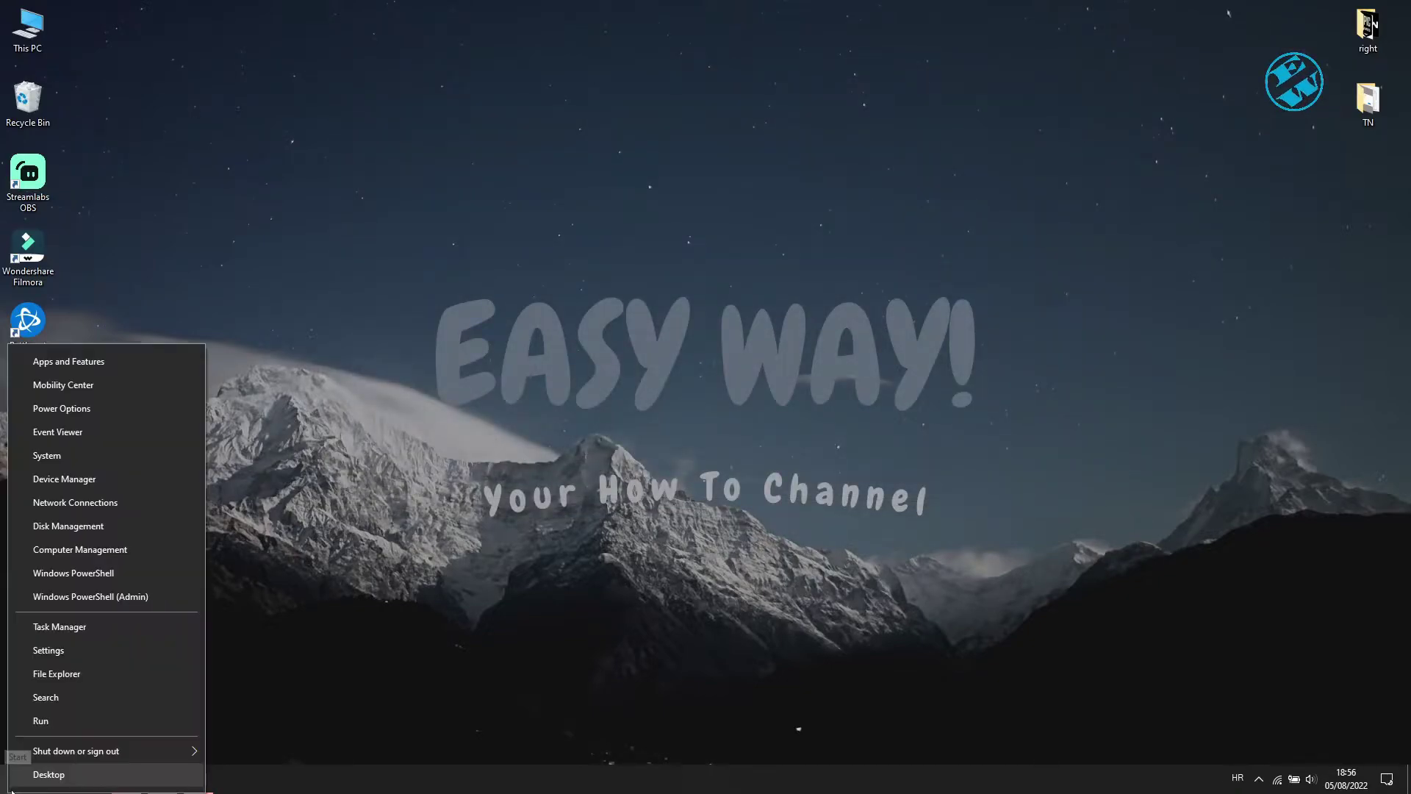
pyautogui.click(44, 720)
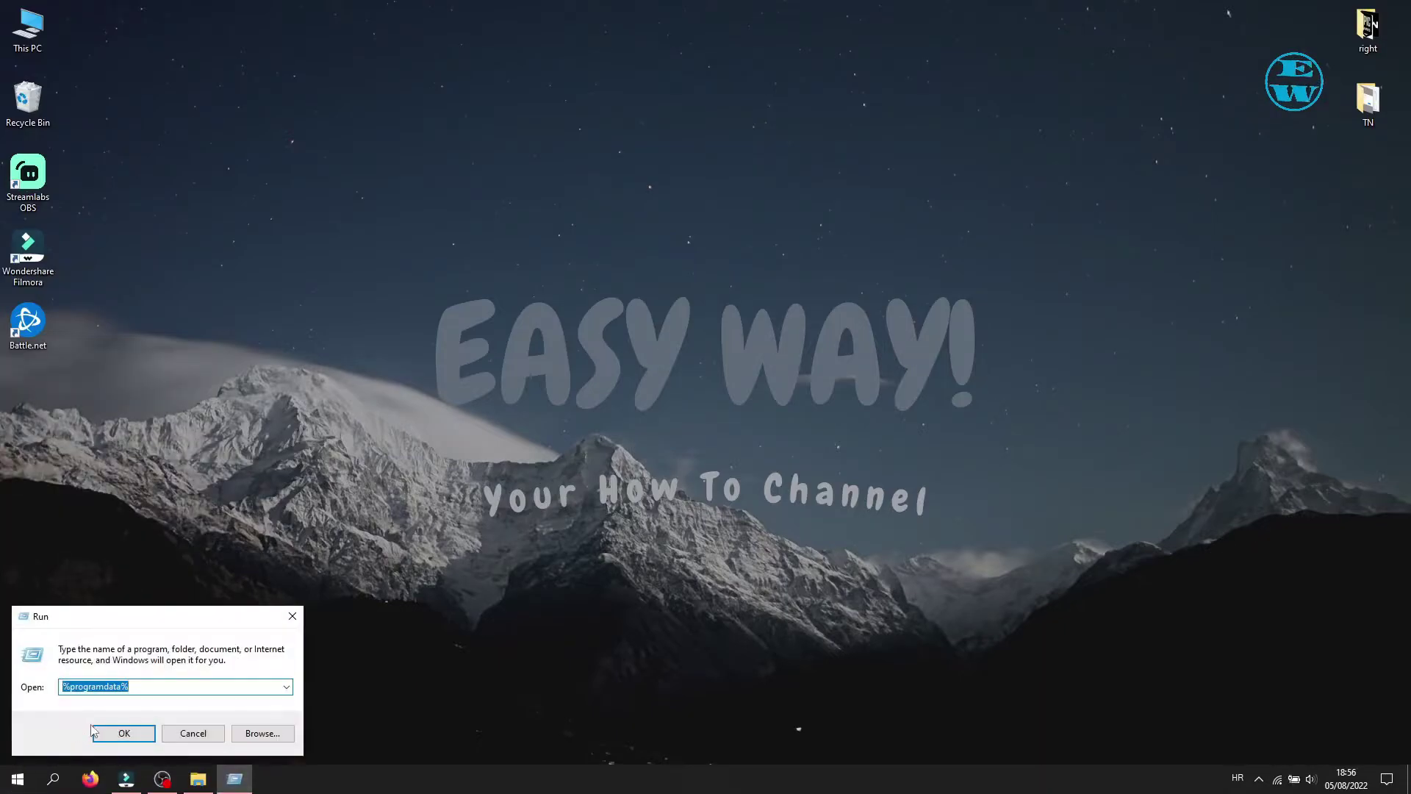
pyautogui.click(129, 686)
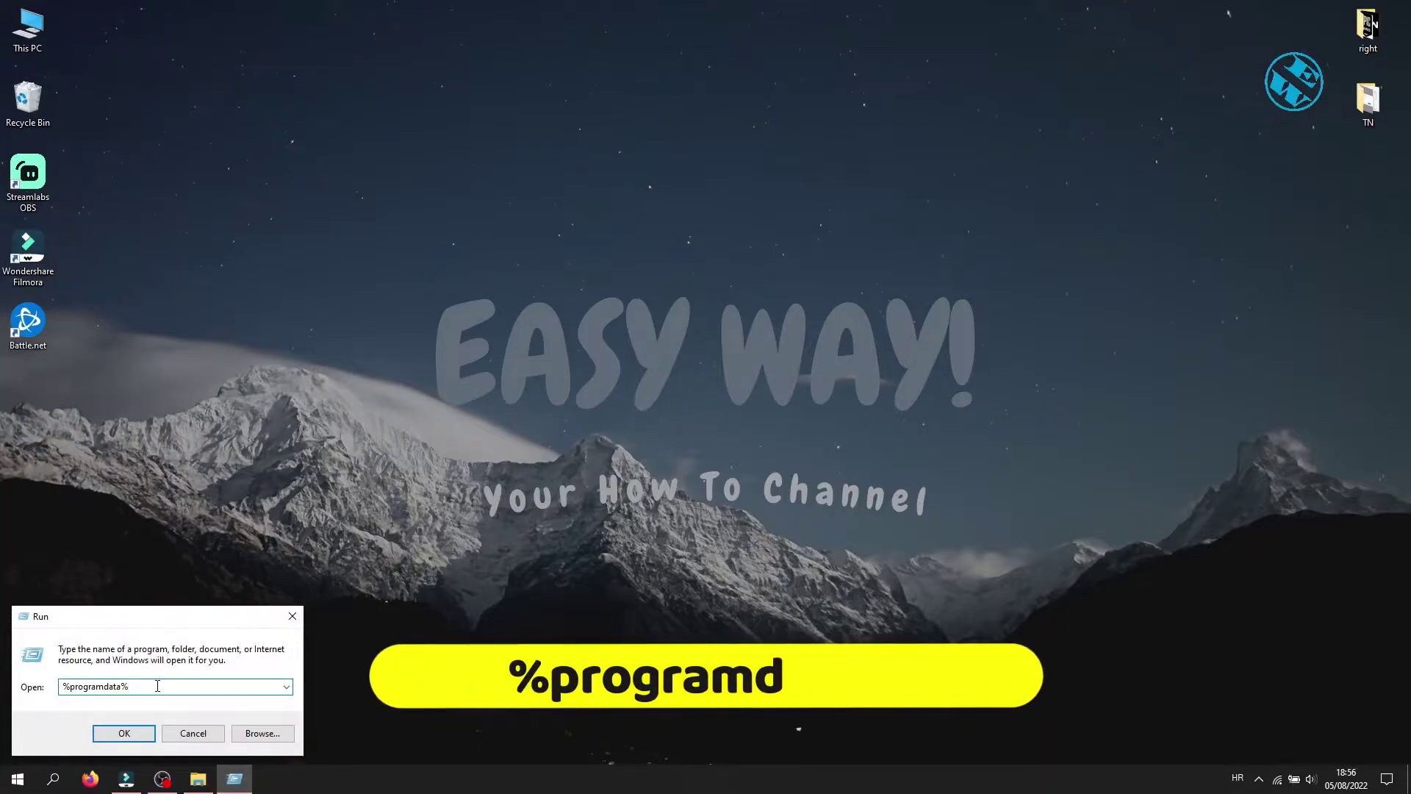
pyautogui.moveTo(129, 687); pyautogui.dragTo(45, 685)
pyautogui.click(153, 687)
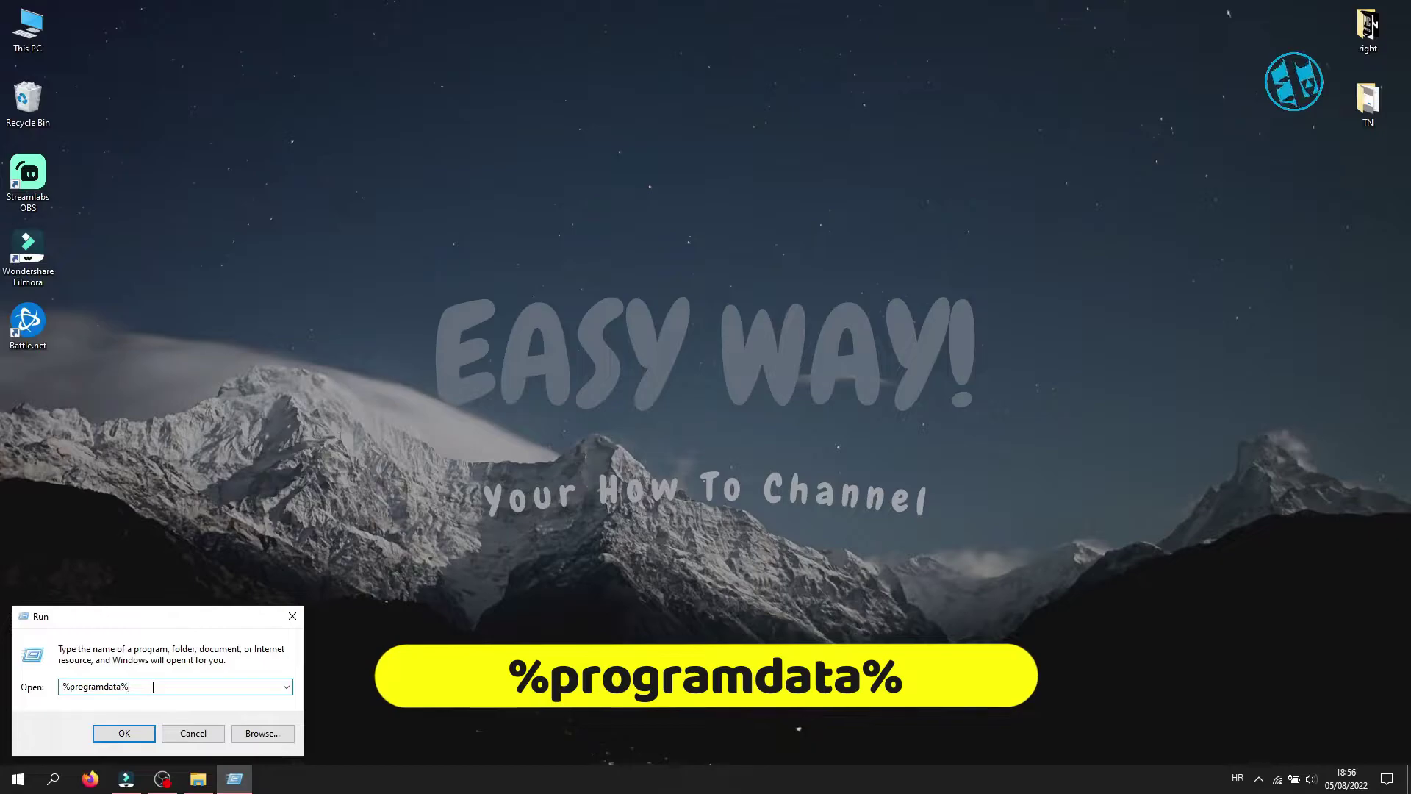
pyautogui.press('Return')
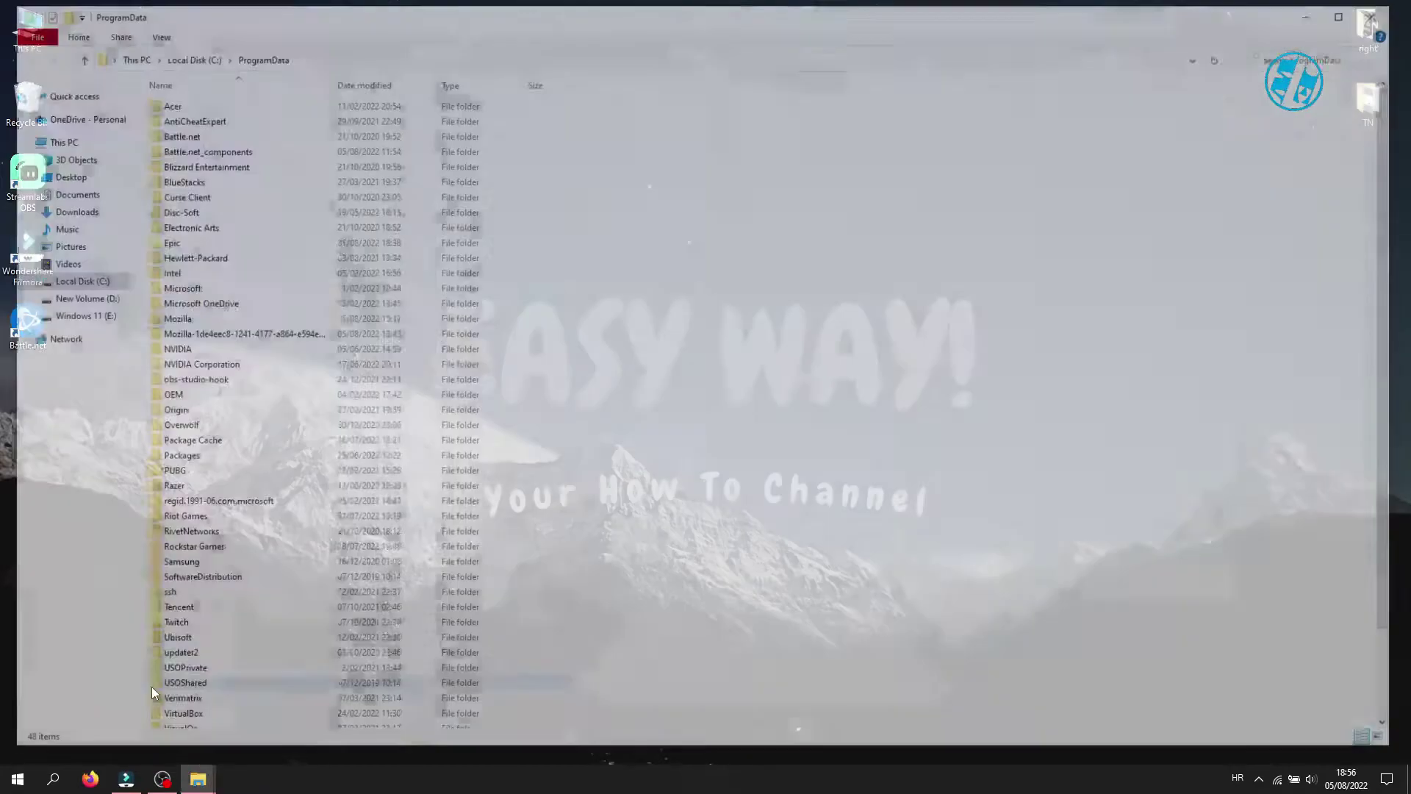
# Step: Delete the Battle.net and Blizzard Entertainment folders in ProgramData, then close the window
pyautogui.rightClick(200, 139)
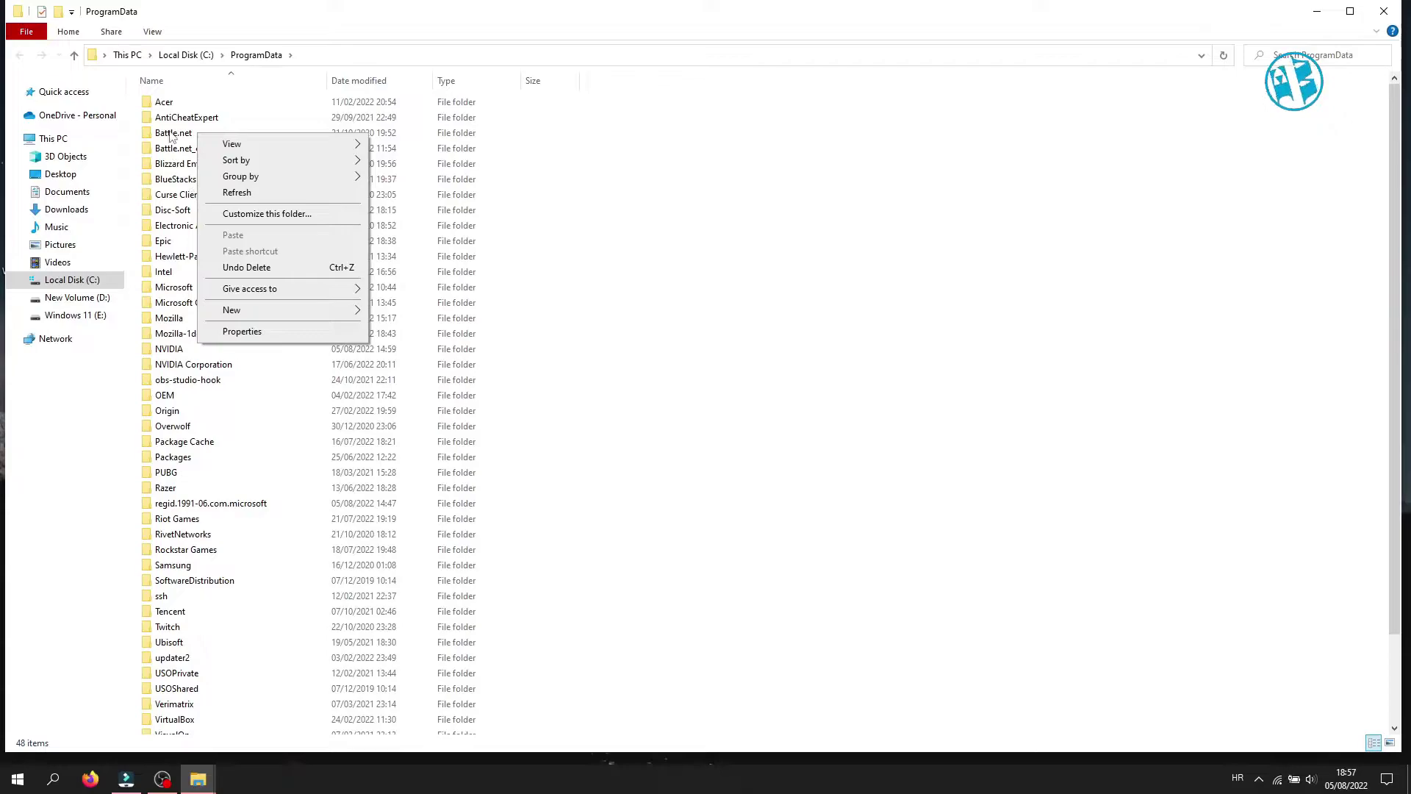
pyautogui.rightClick(171, 136)
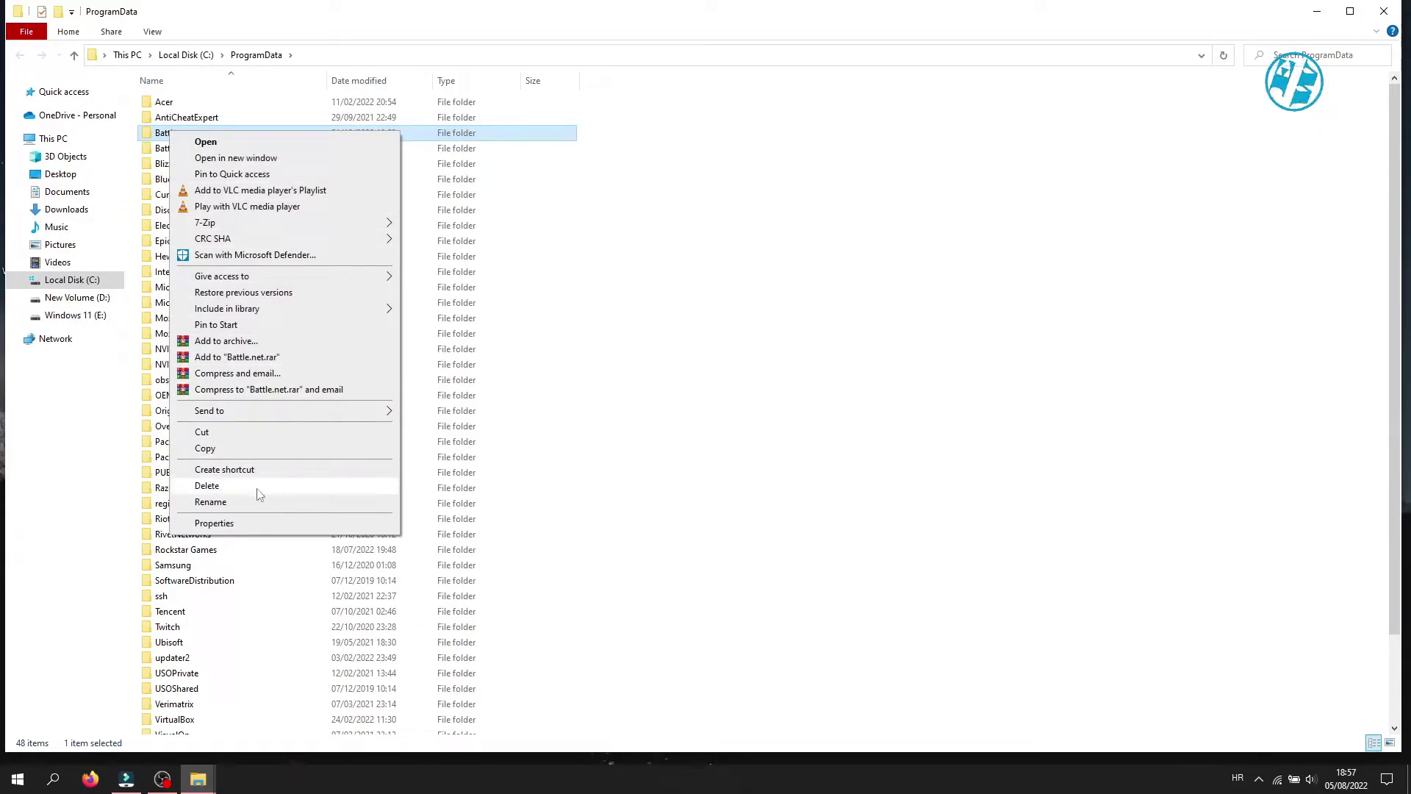
pyautogui.click(713, 364)
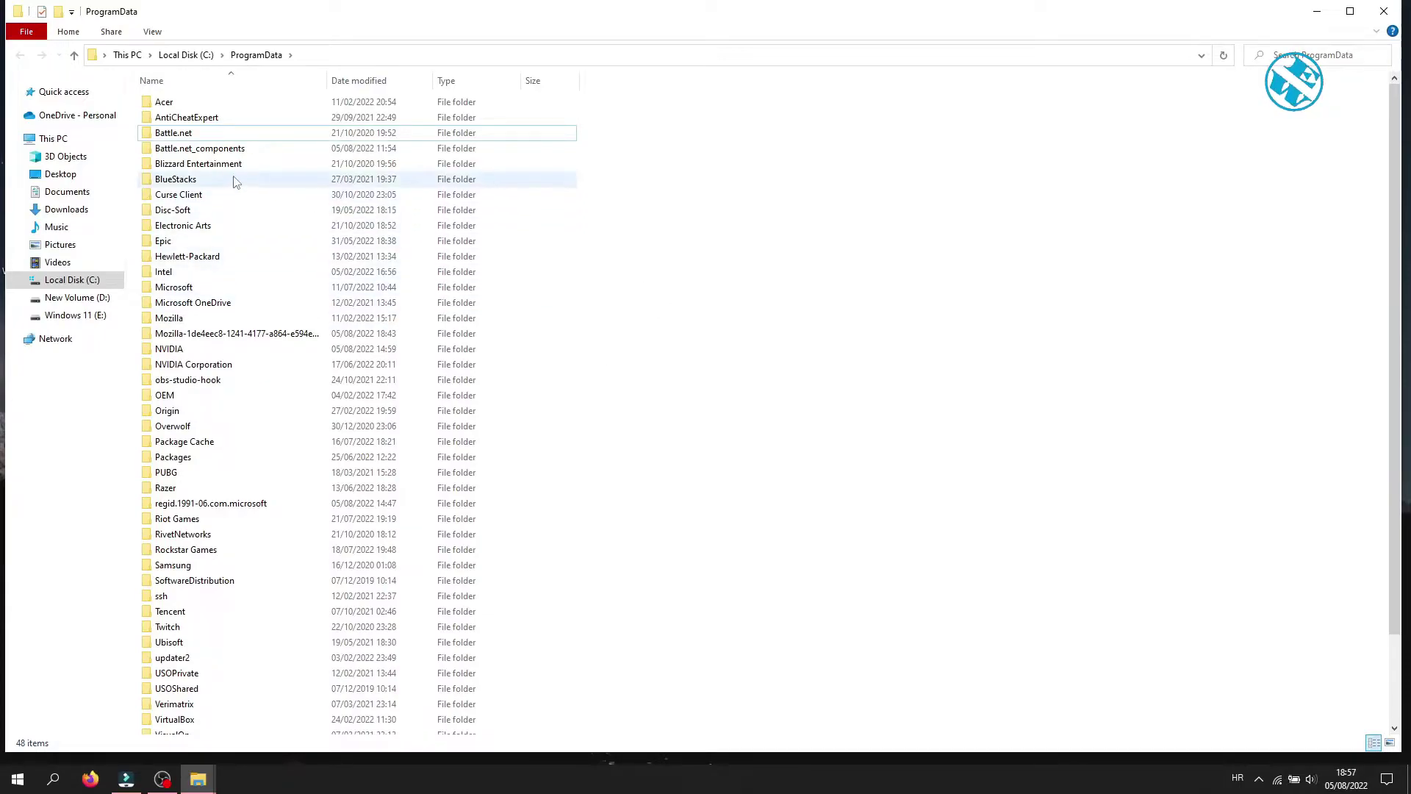
pyautogui.rightClick(198, 167)
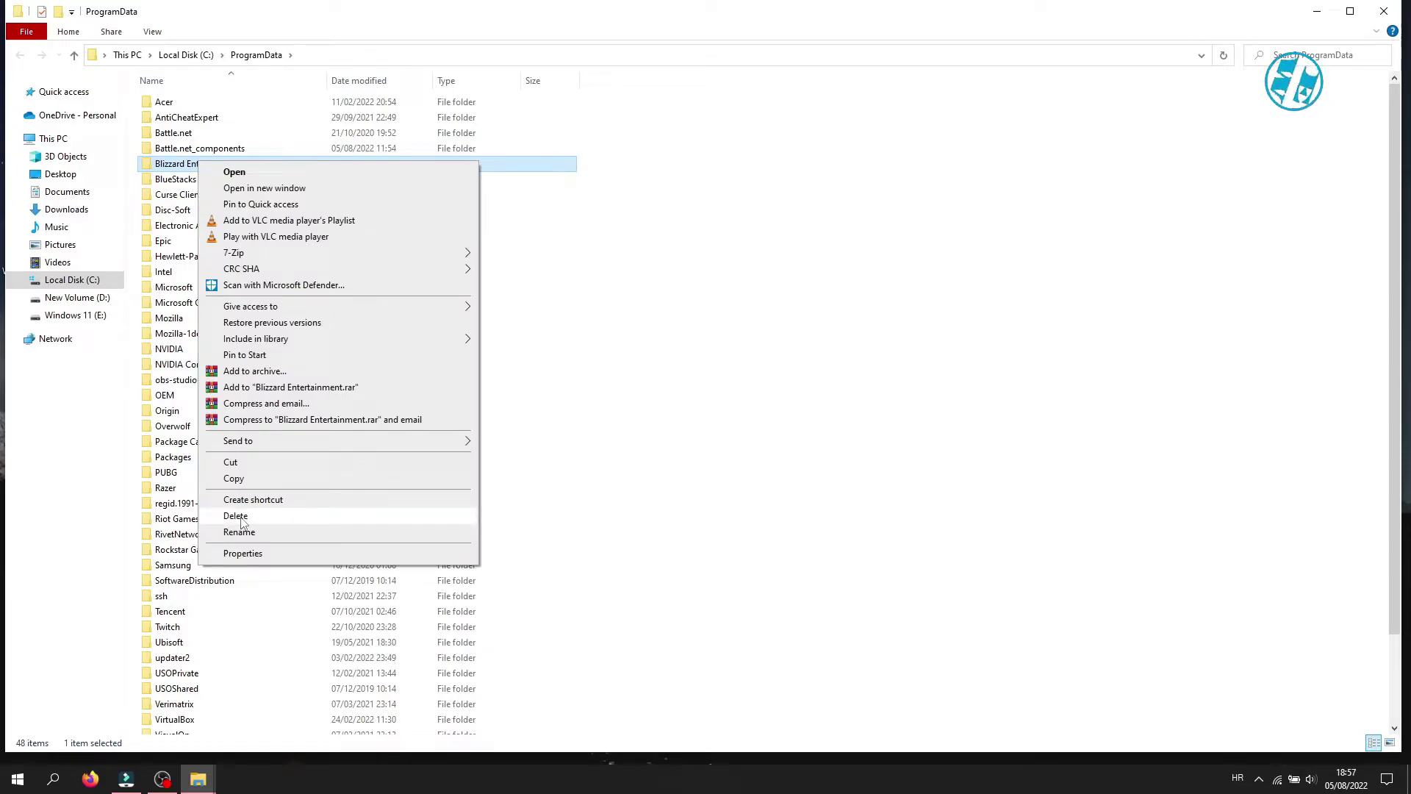
pyautogui.click(756, 361)
pyautogui.click(755, 360)
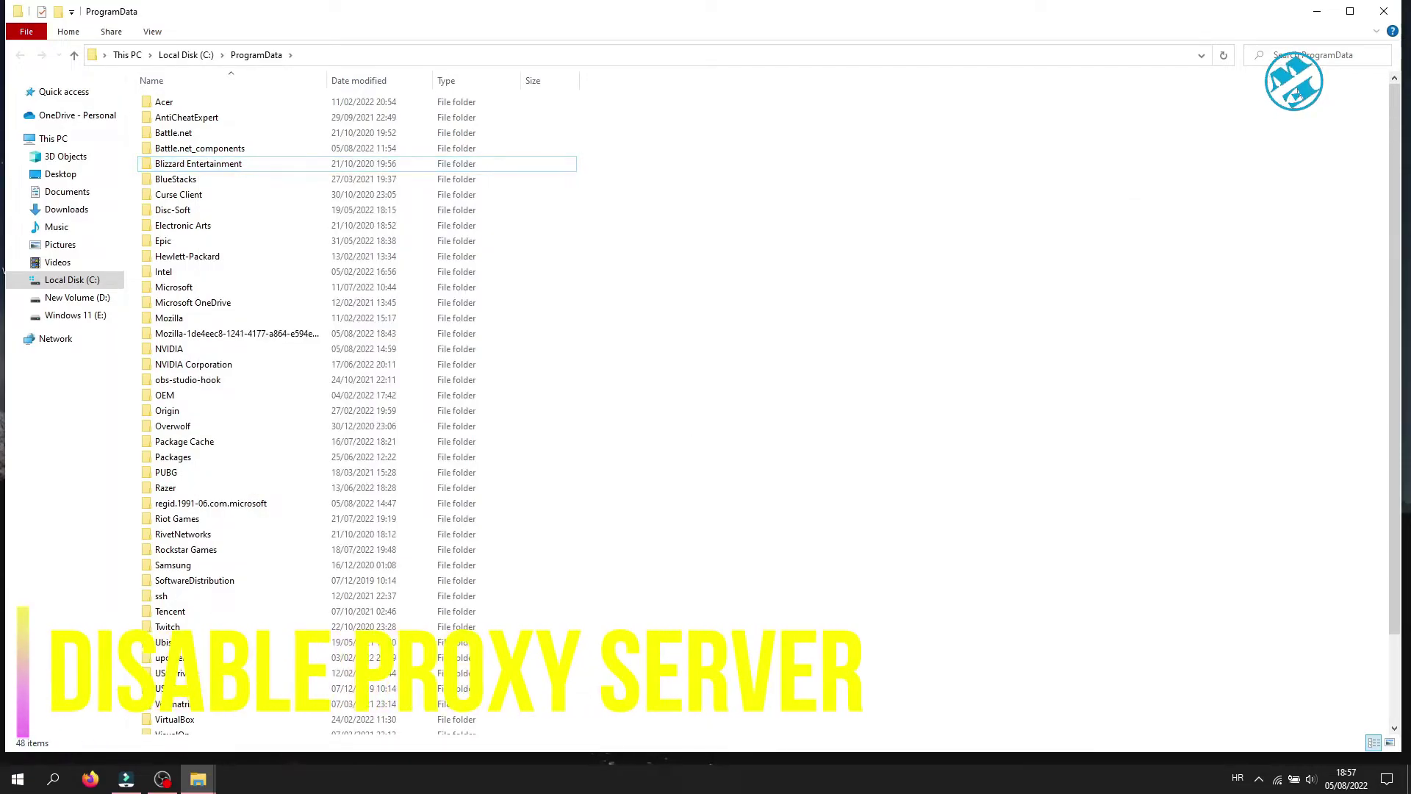
pyautogui.click(1395, 8)
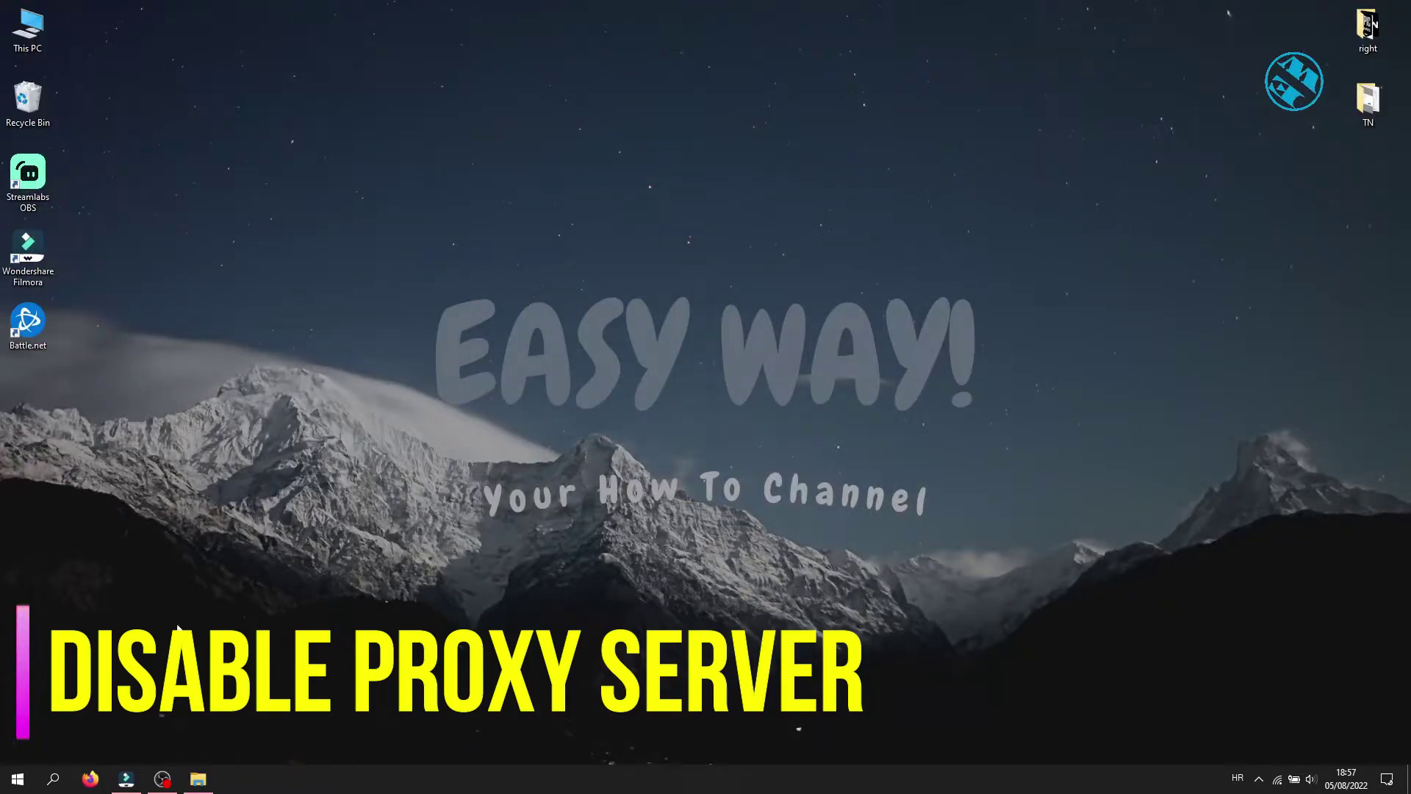
# Step: Search 'con' to open Control Panel and open Internet Options under Network and Internet
pyautogui.rightClick(3, 787)
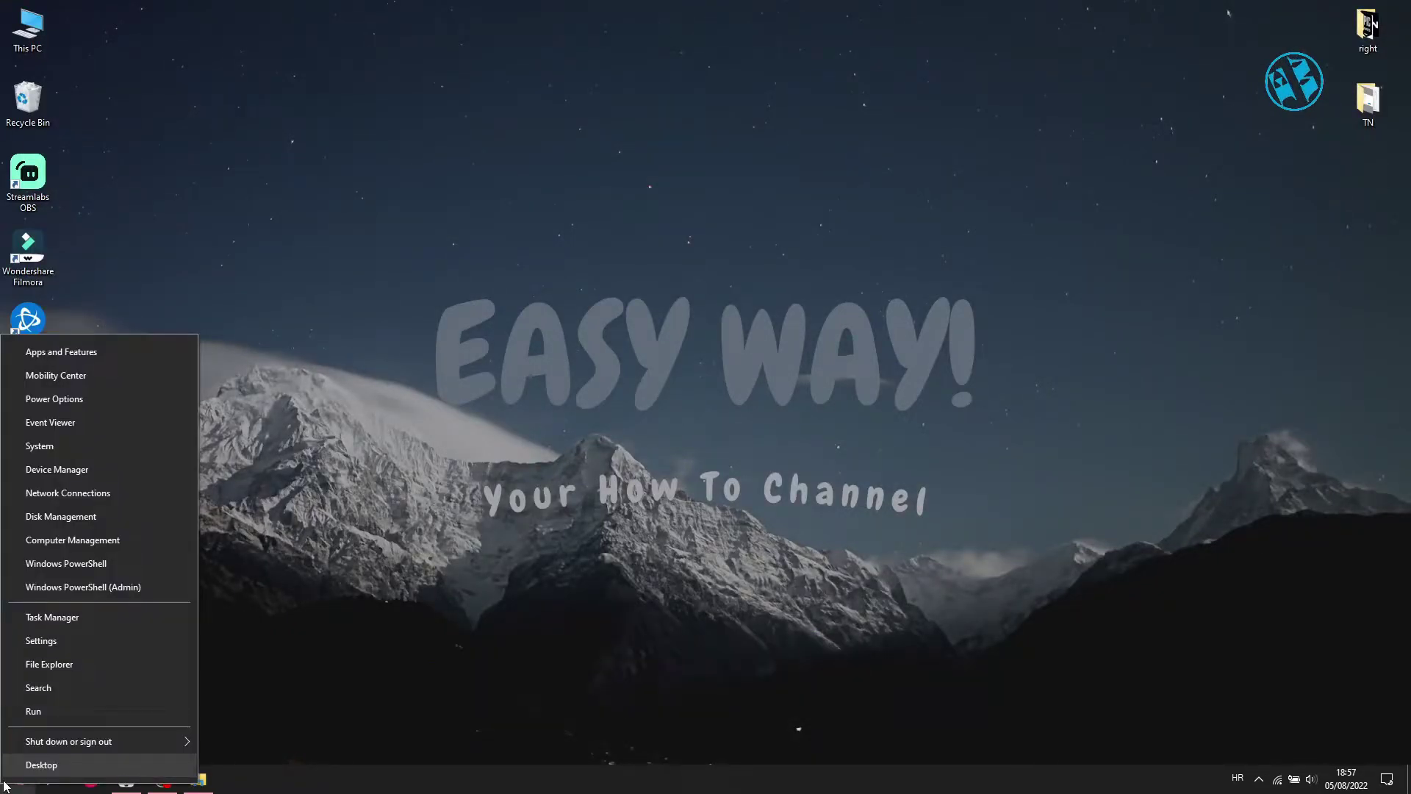
pyautogui.click(33, 691)
pyautogui.write('con')
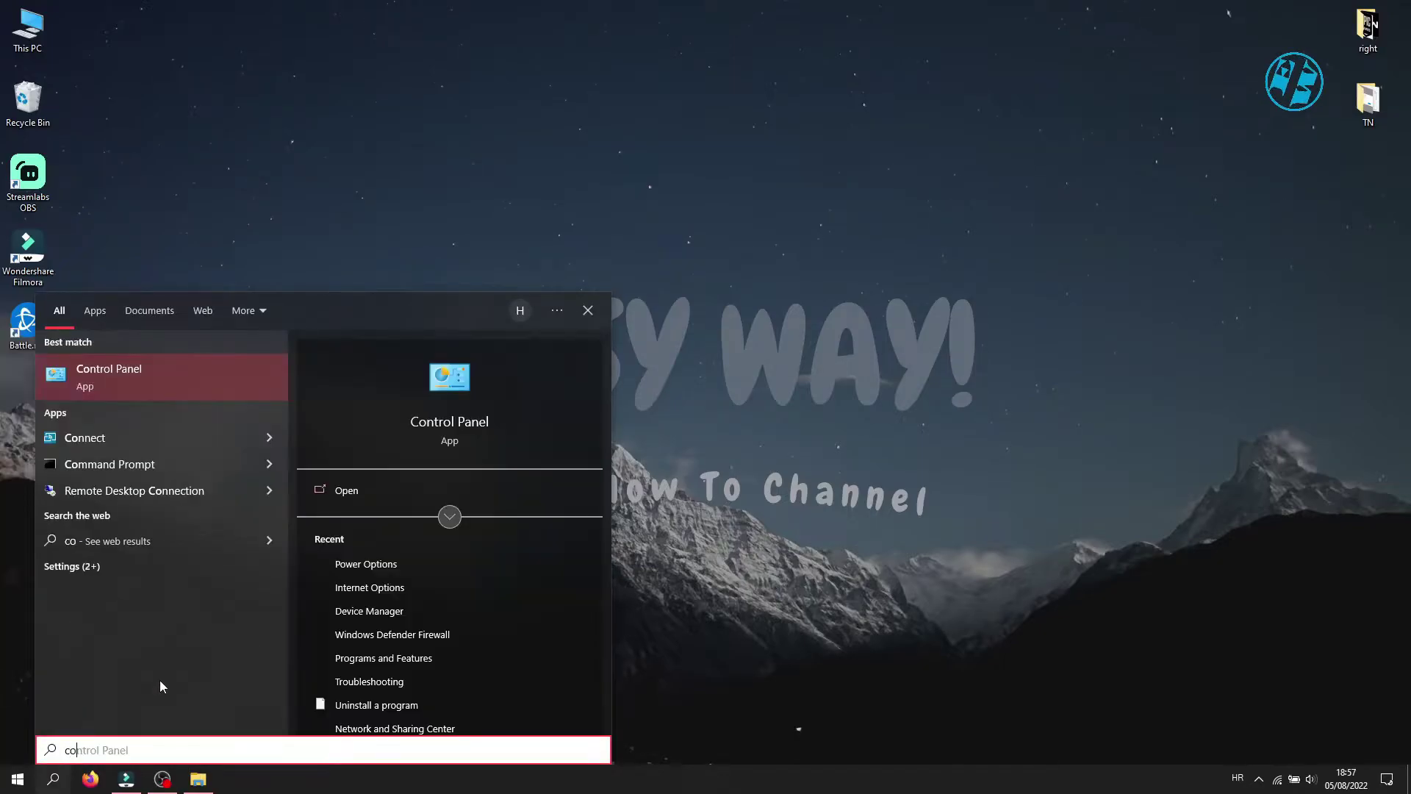
pyautogui.click(144, 372)
pyautogui.click(1034, 218)
pyautogui.click(555, 173)
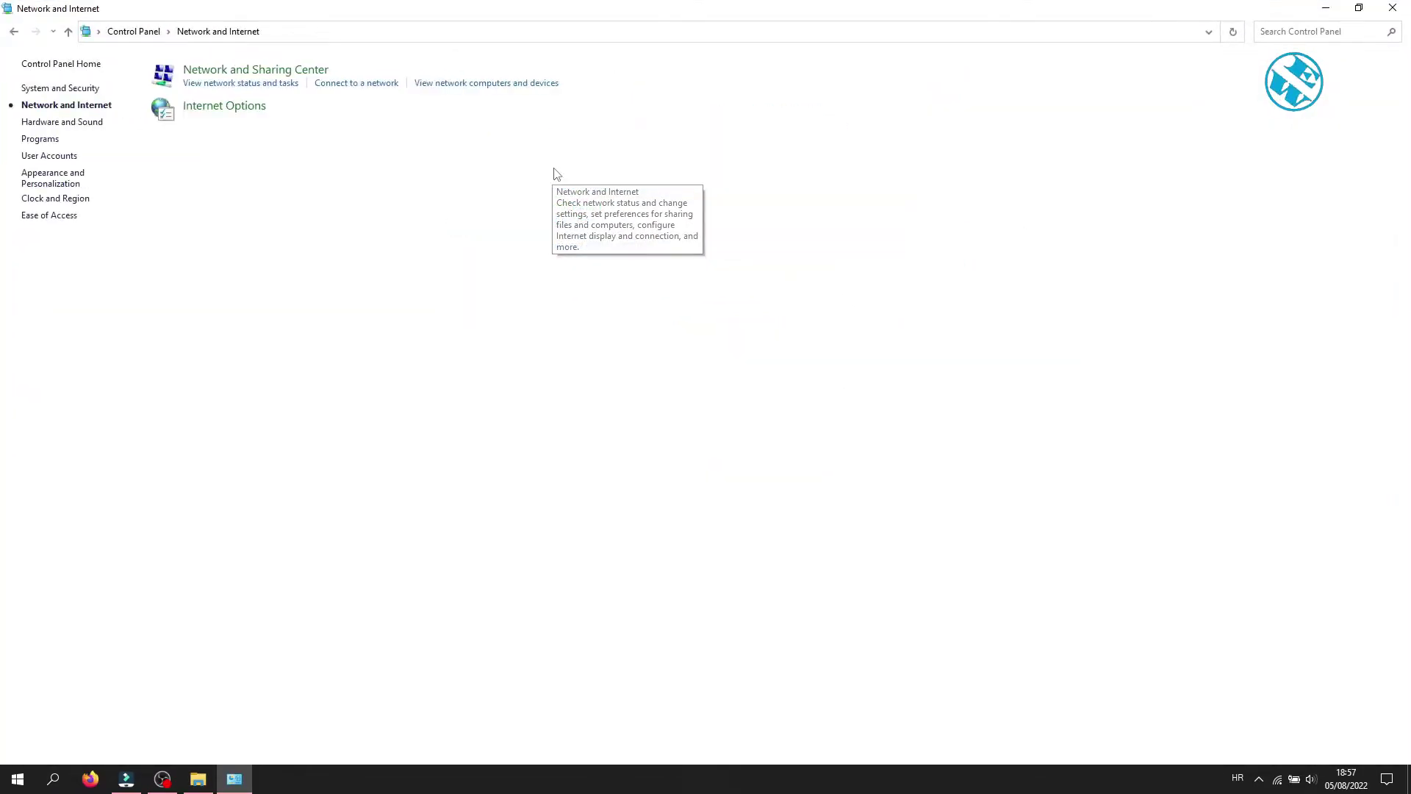
pyautogui.click(246, 108)
pyautogui.moveTo(275, 149); pyautogui.dragTo(520, 125)
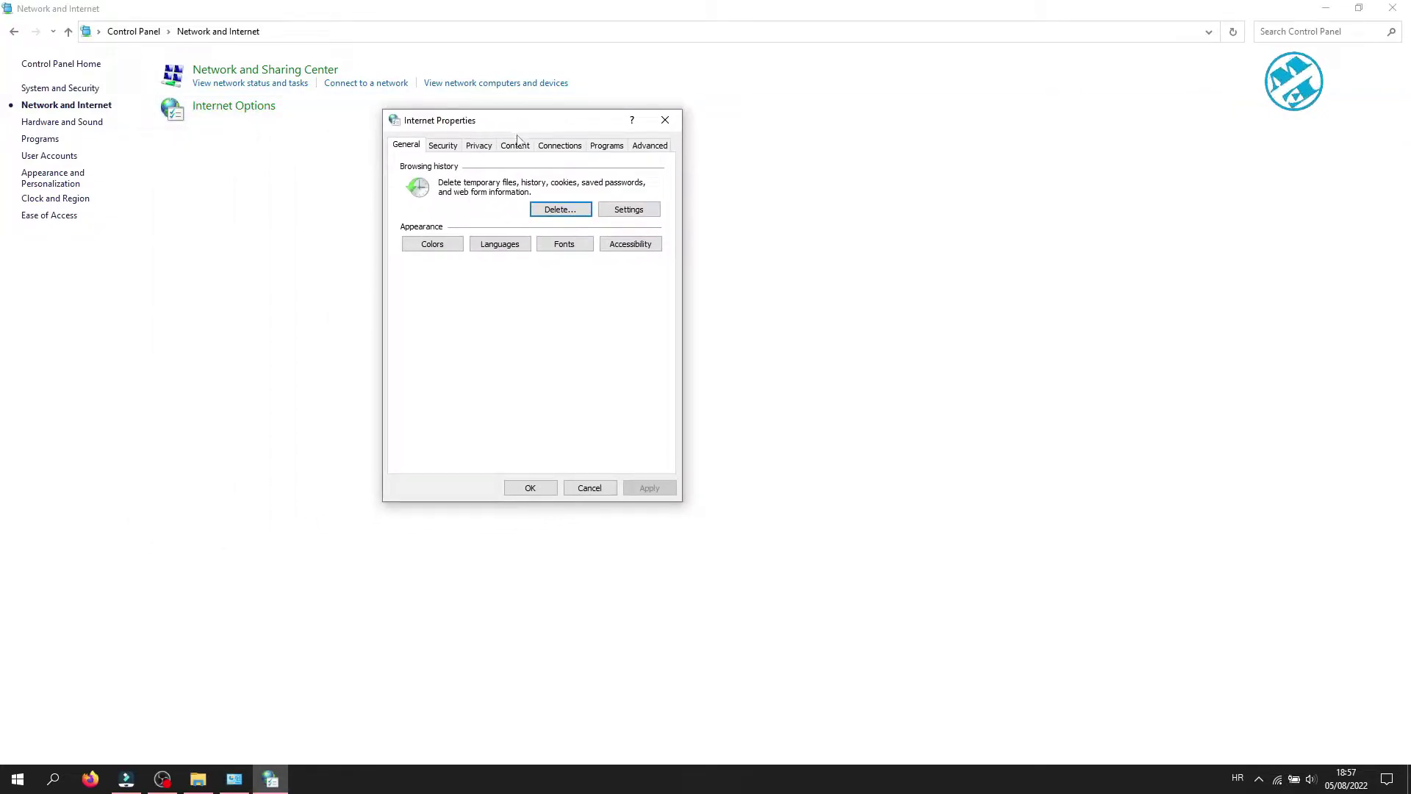
# Step: Uncheck Use a proxy server in LAN settings, confirm both dialogs, and close Control Panel
pyautogui.click(561, 146)
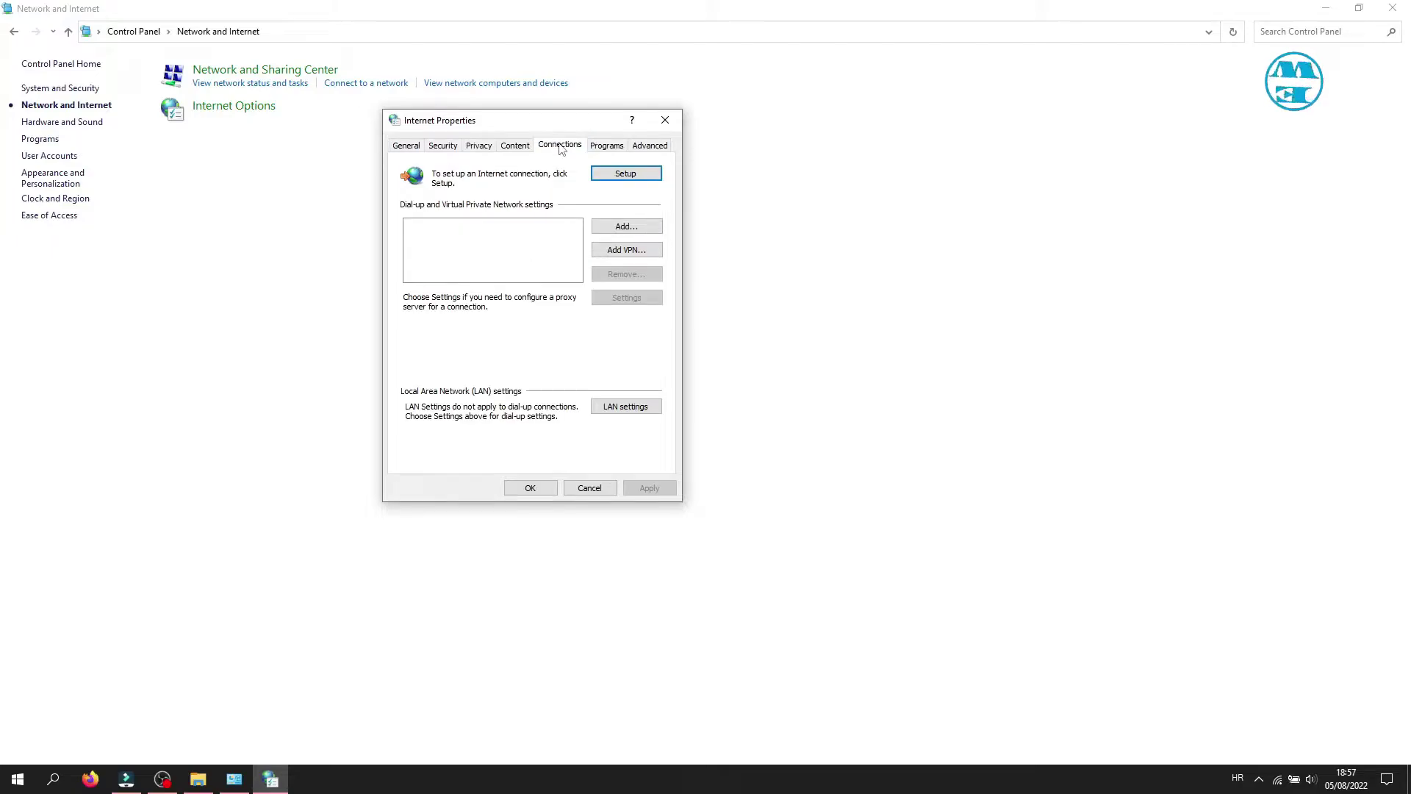
pyautogui.click(625, 410)
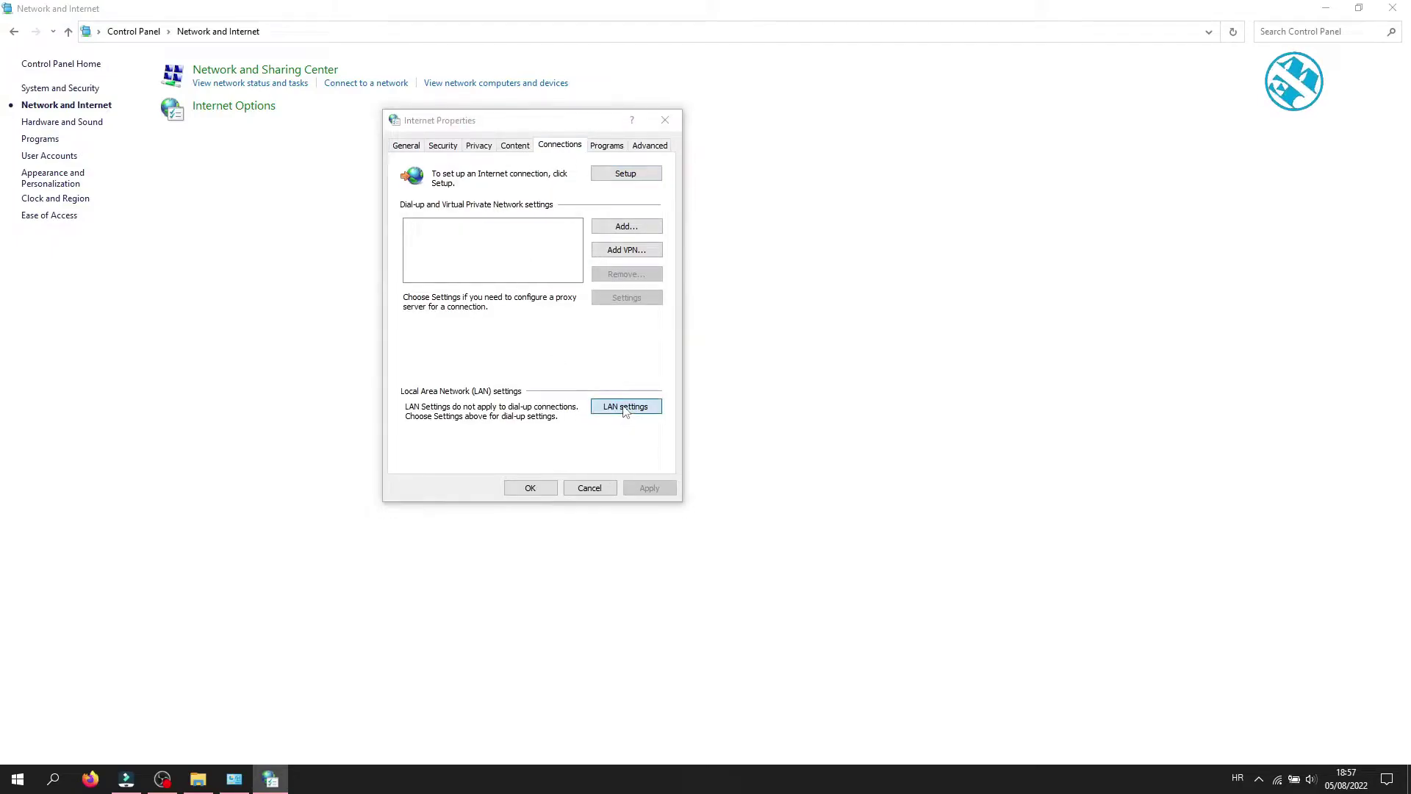
pyautogui.click(411, 288)
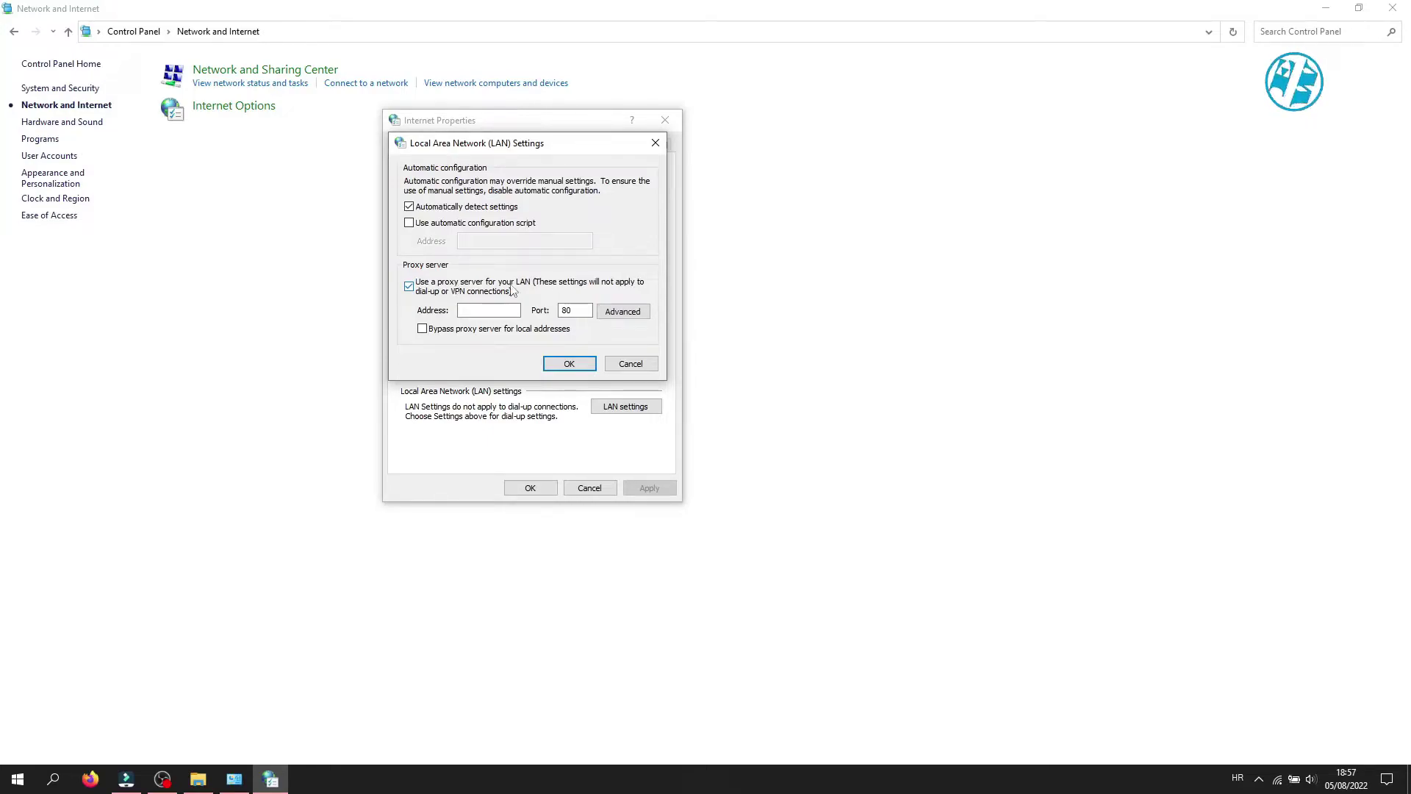
pyautogui.click(411, 288)
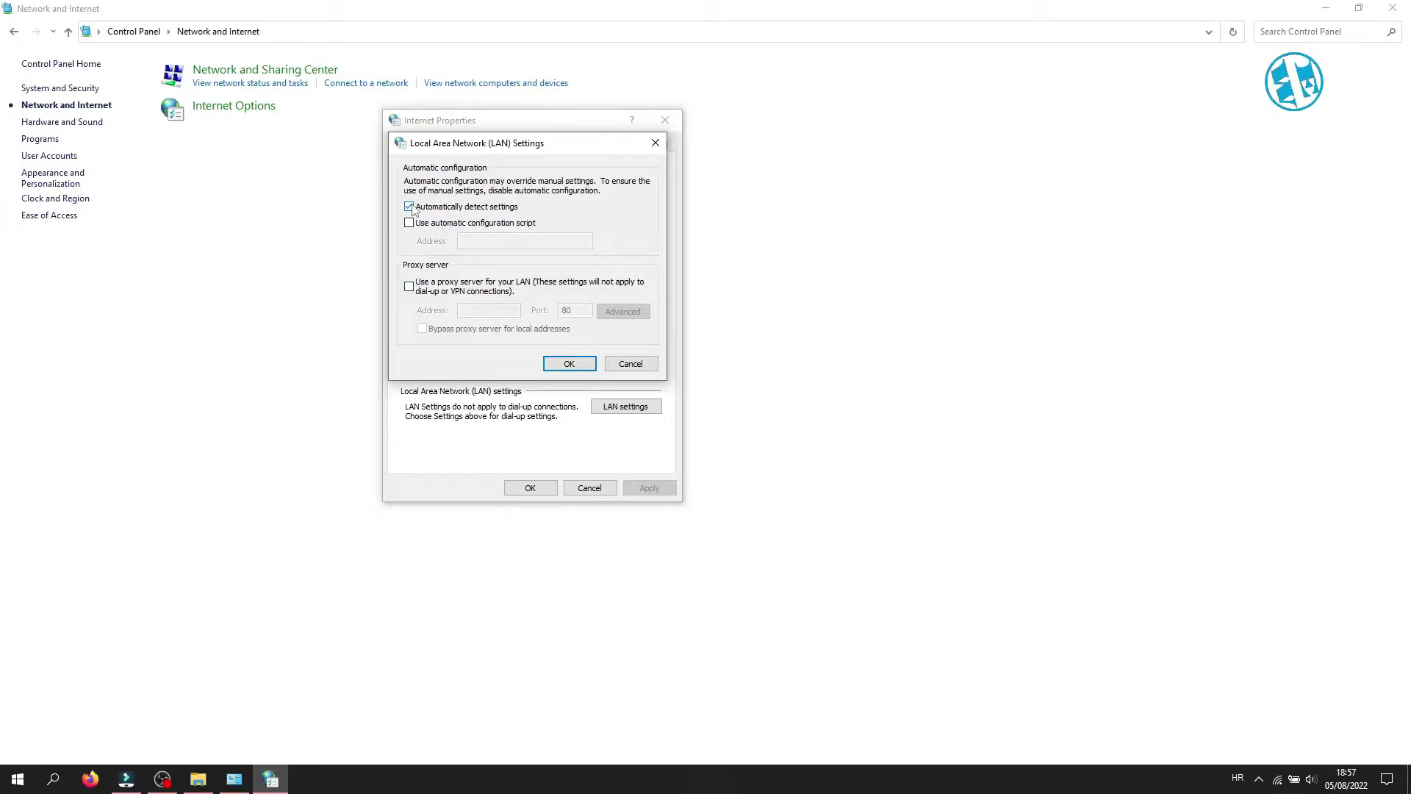
pyautogui.click(409, 207)
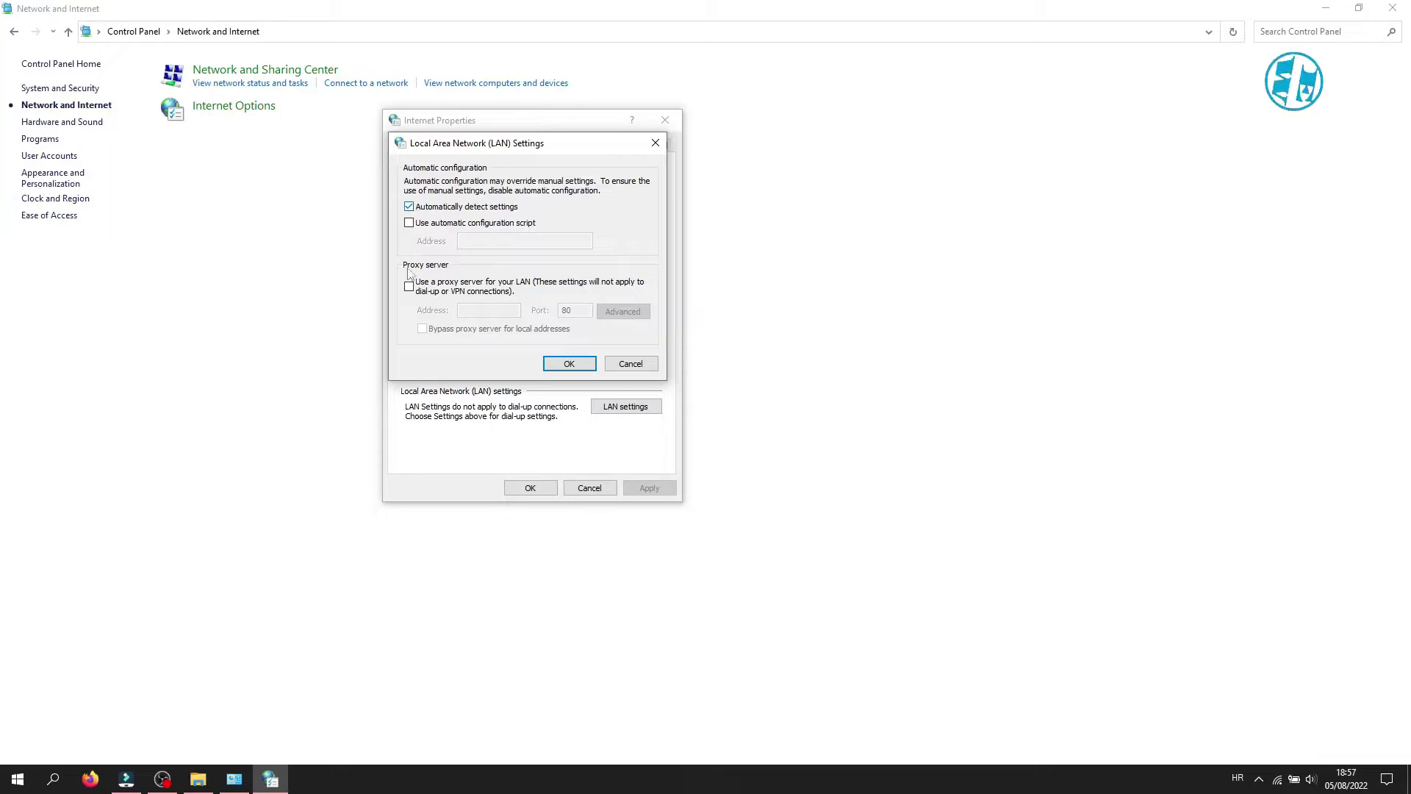
pyautogui.click(569, 363)
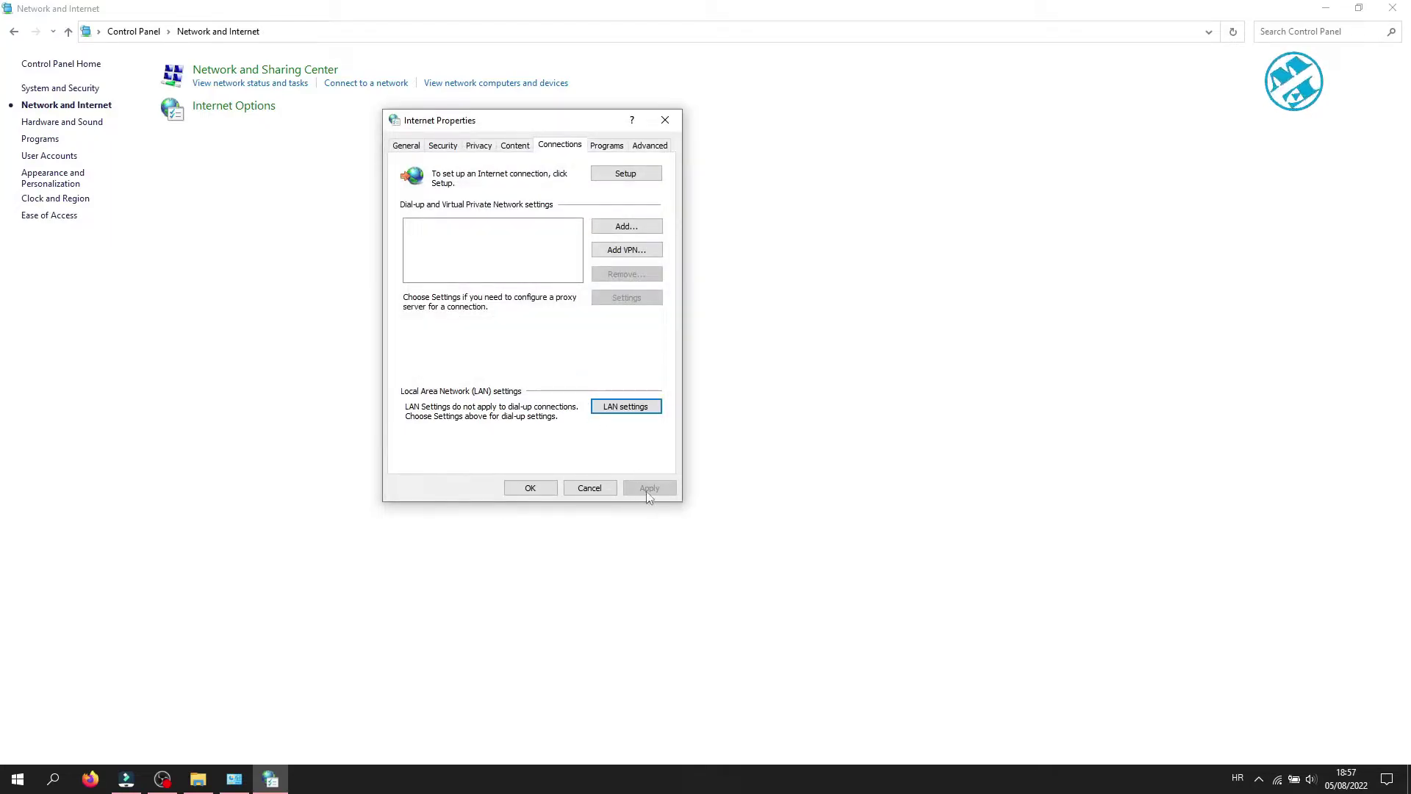
pyautogui.click(529, 488)
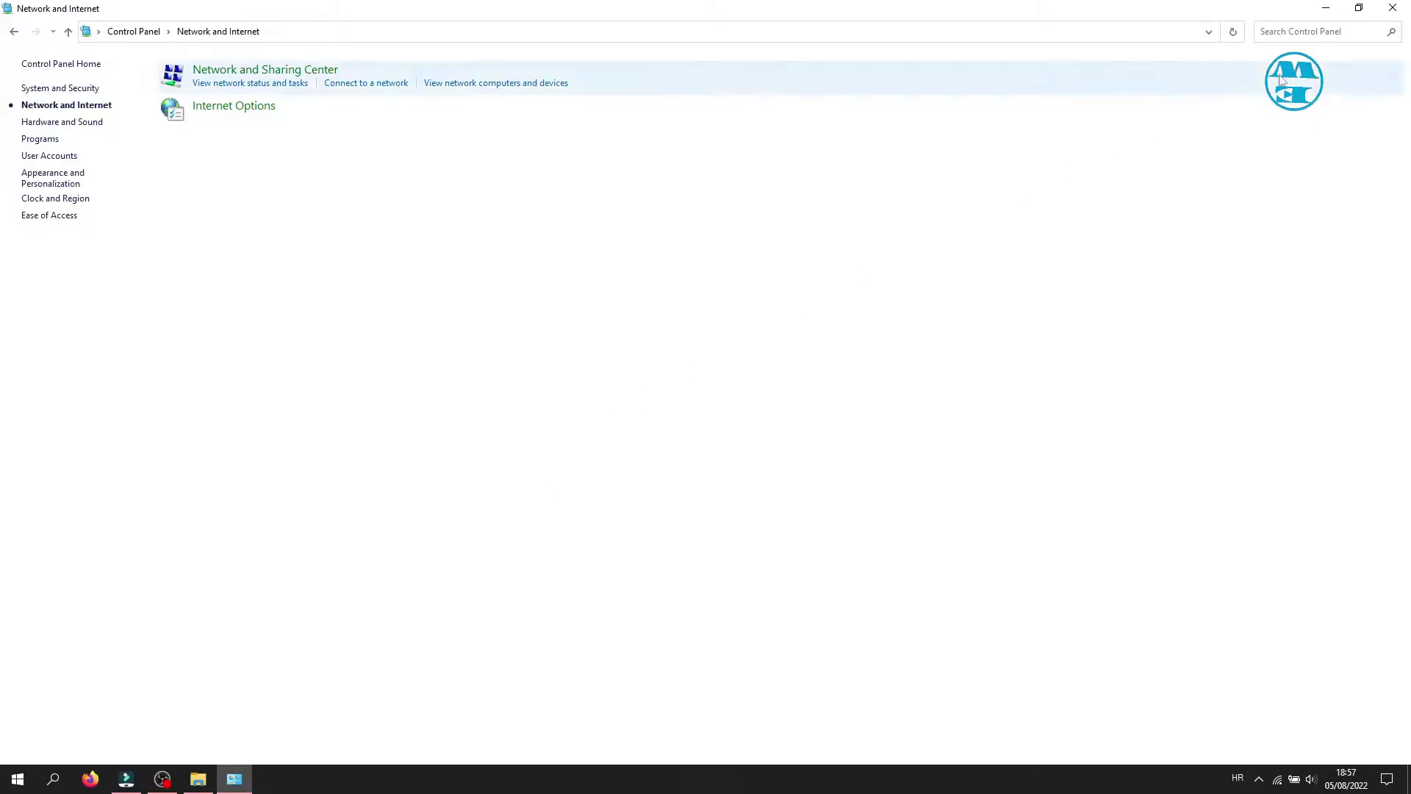
pyautogui.click(1394, 8)
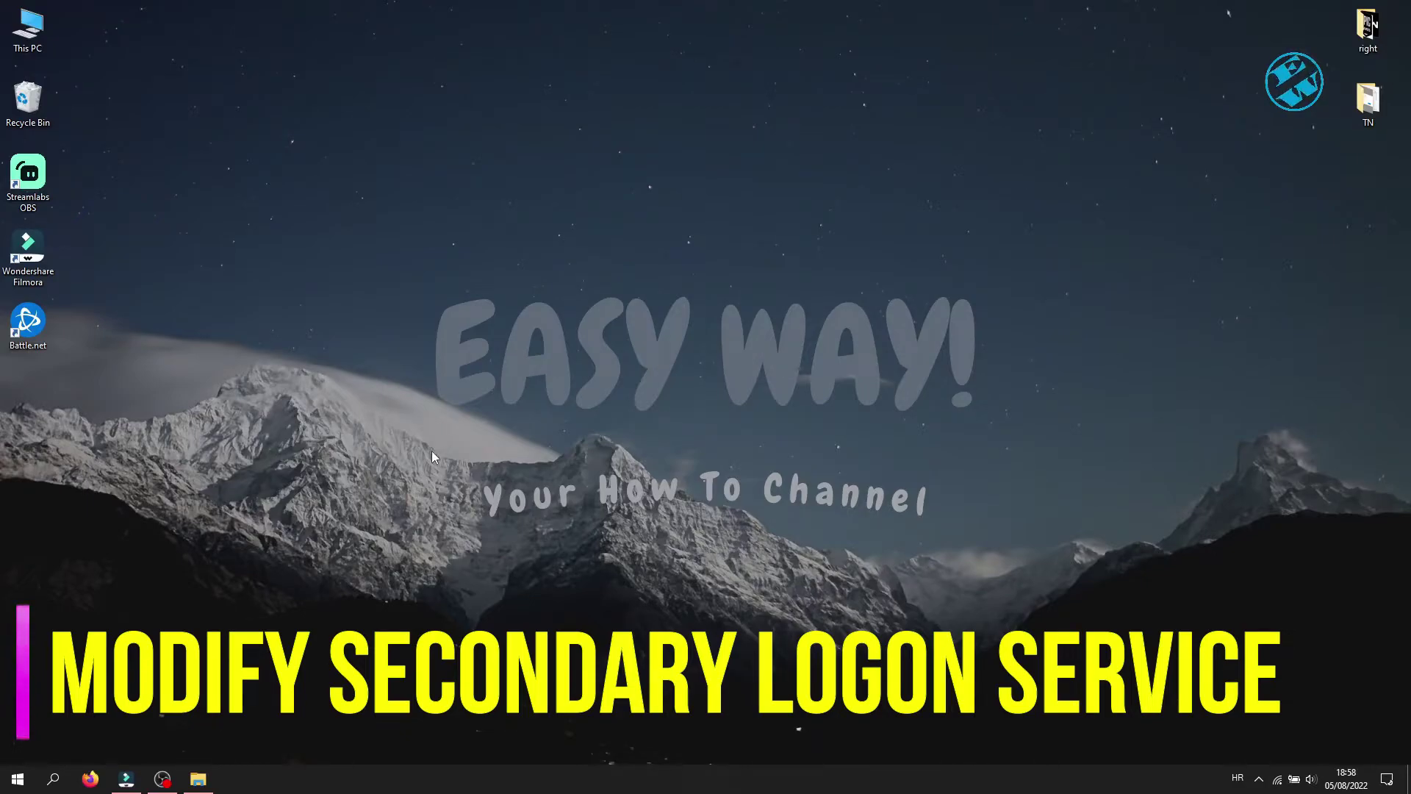
# Step: Launch services.msc from the Run box
pyautogui.rightClick(2, 787)
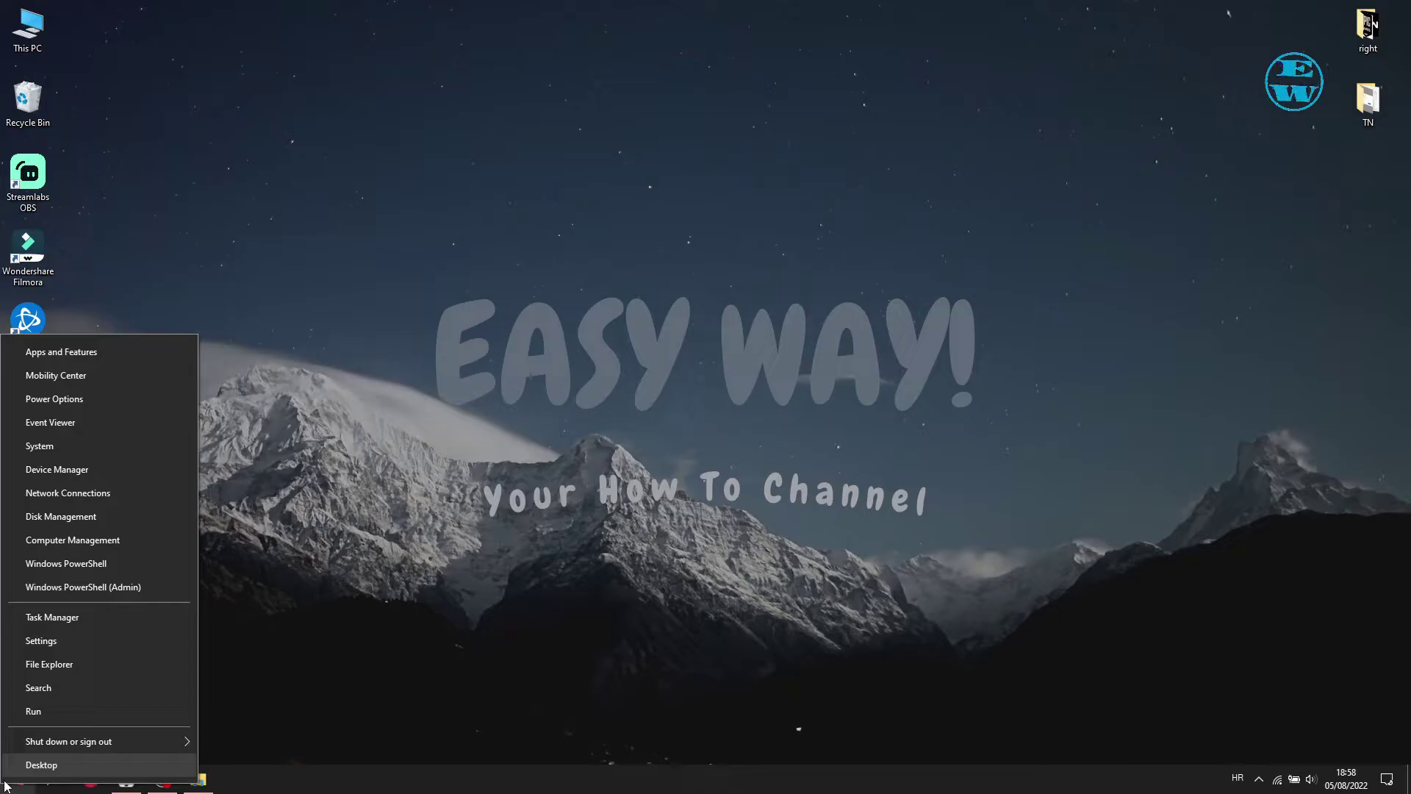
pyautogui.click(35, 712)
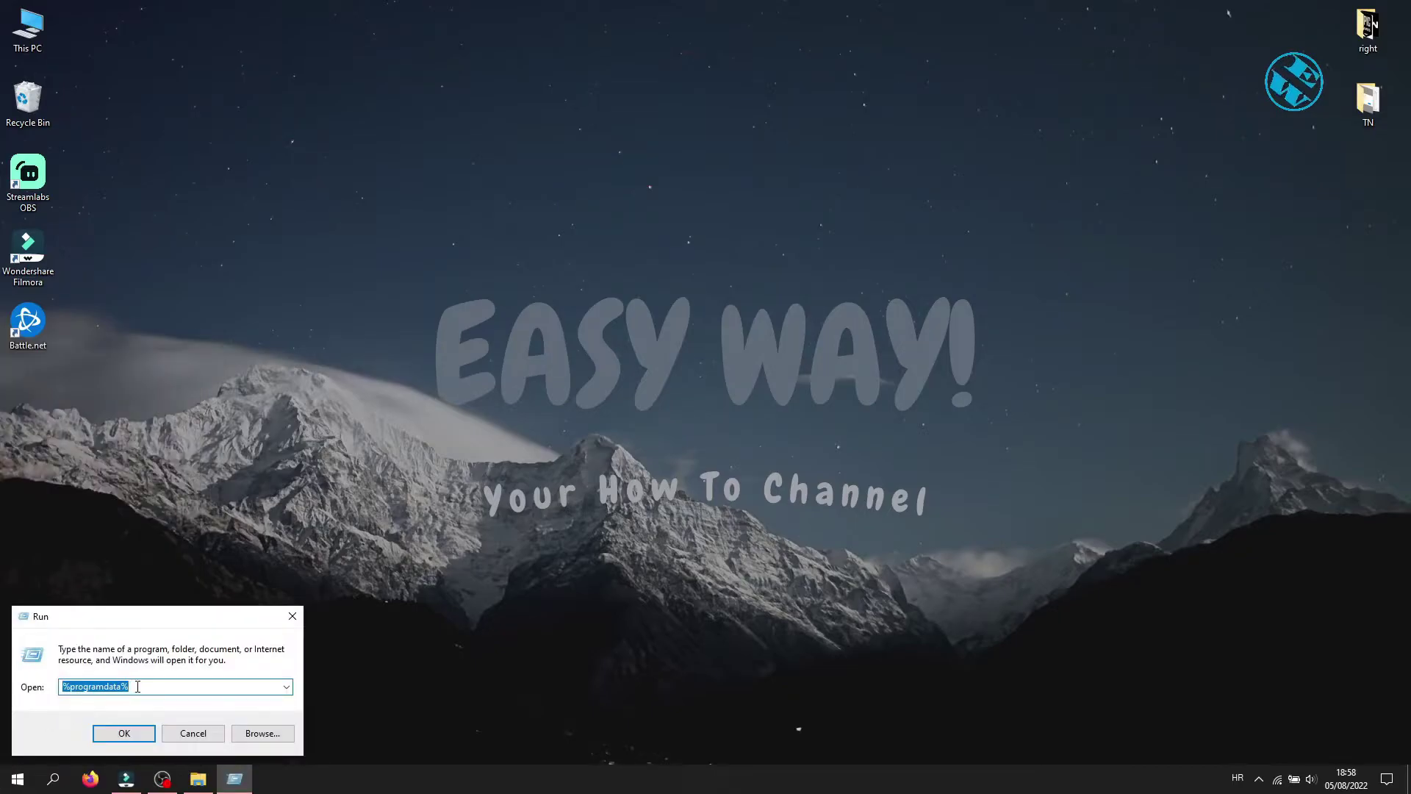
pyautogui.write('ser')
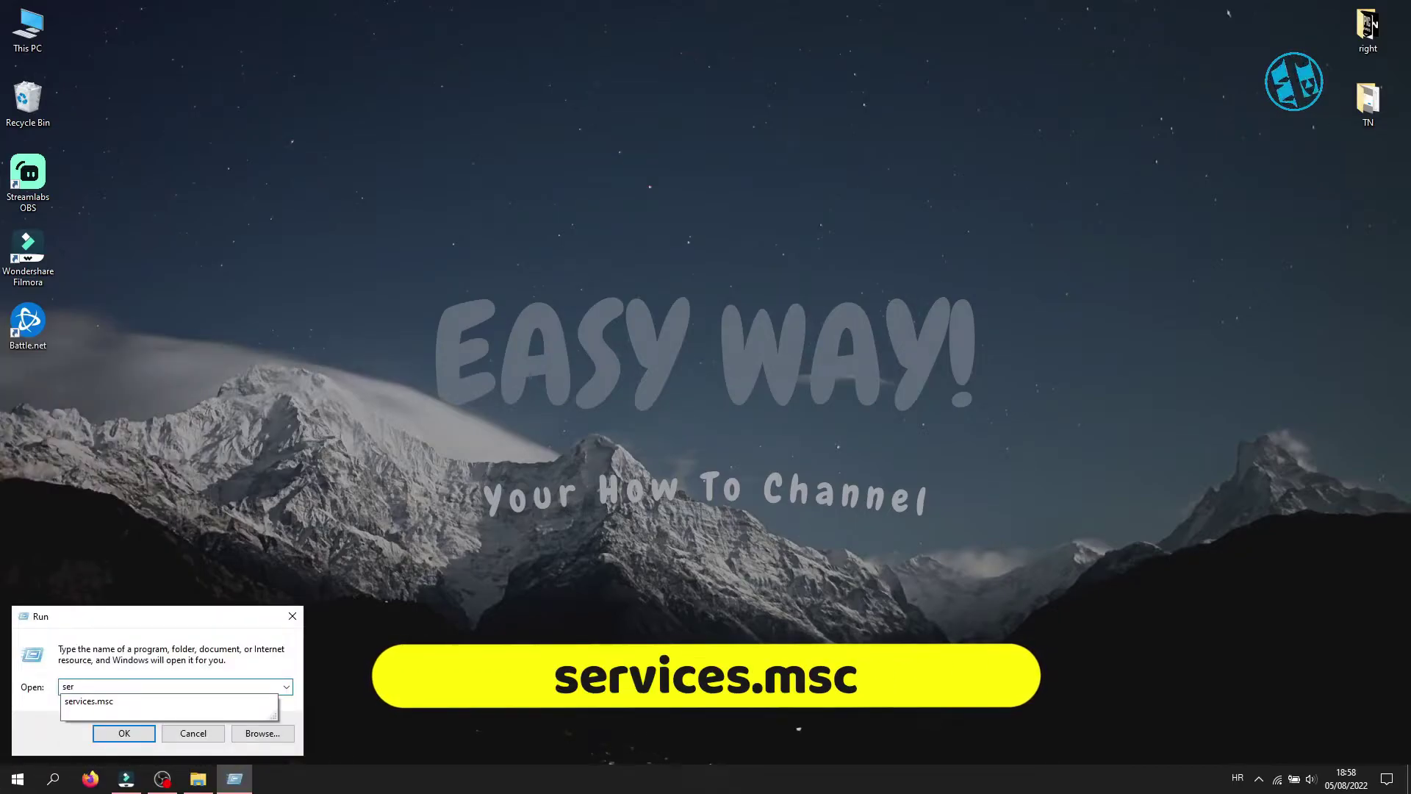
pyautogui.click(131, 701)
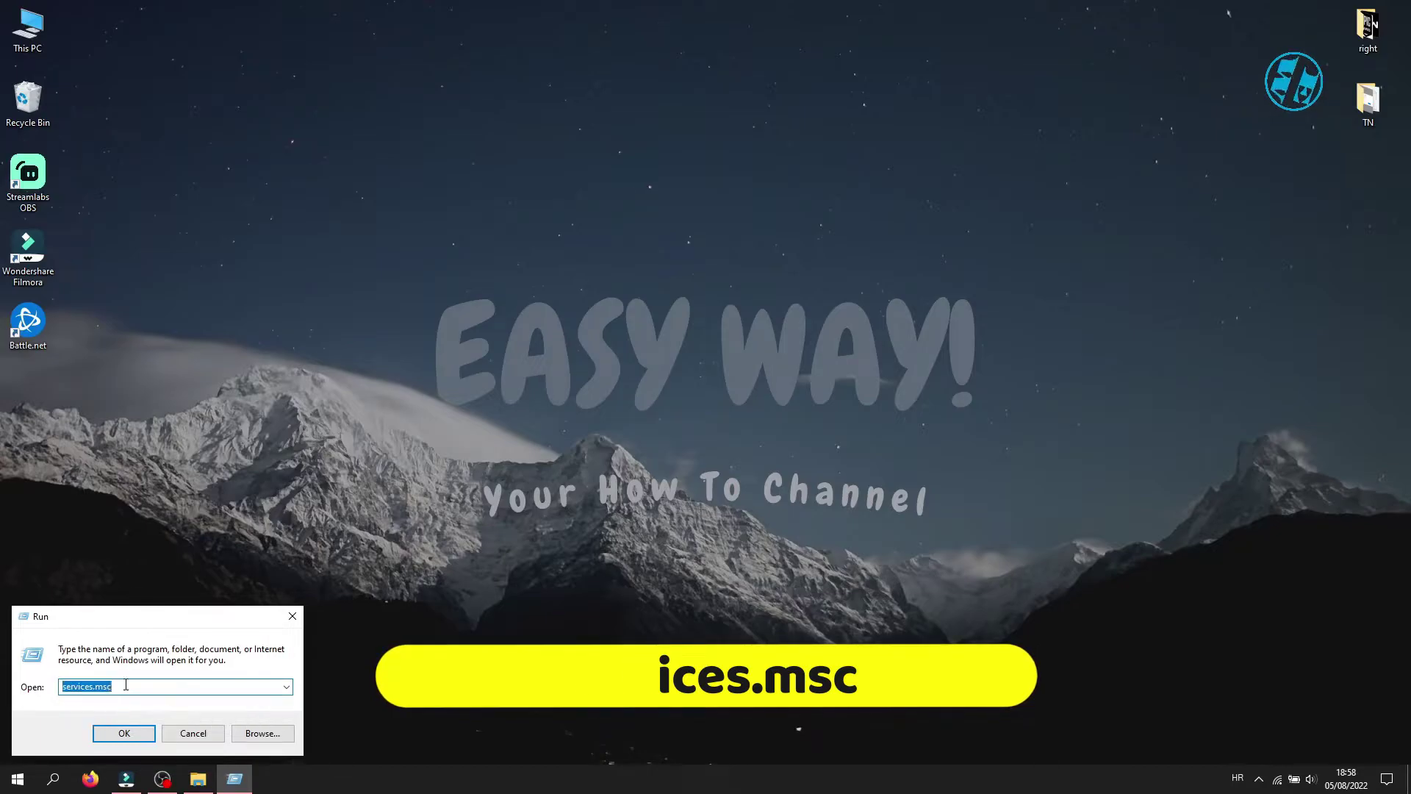
pyautogui.press('Return')
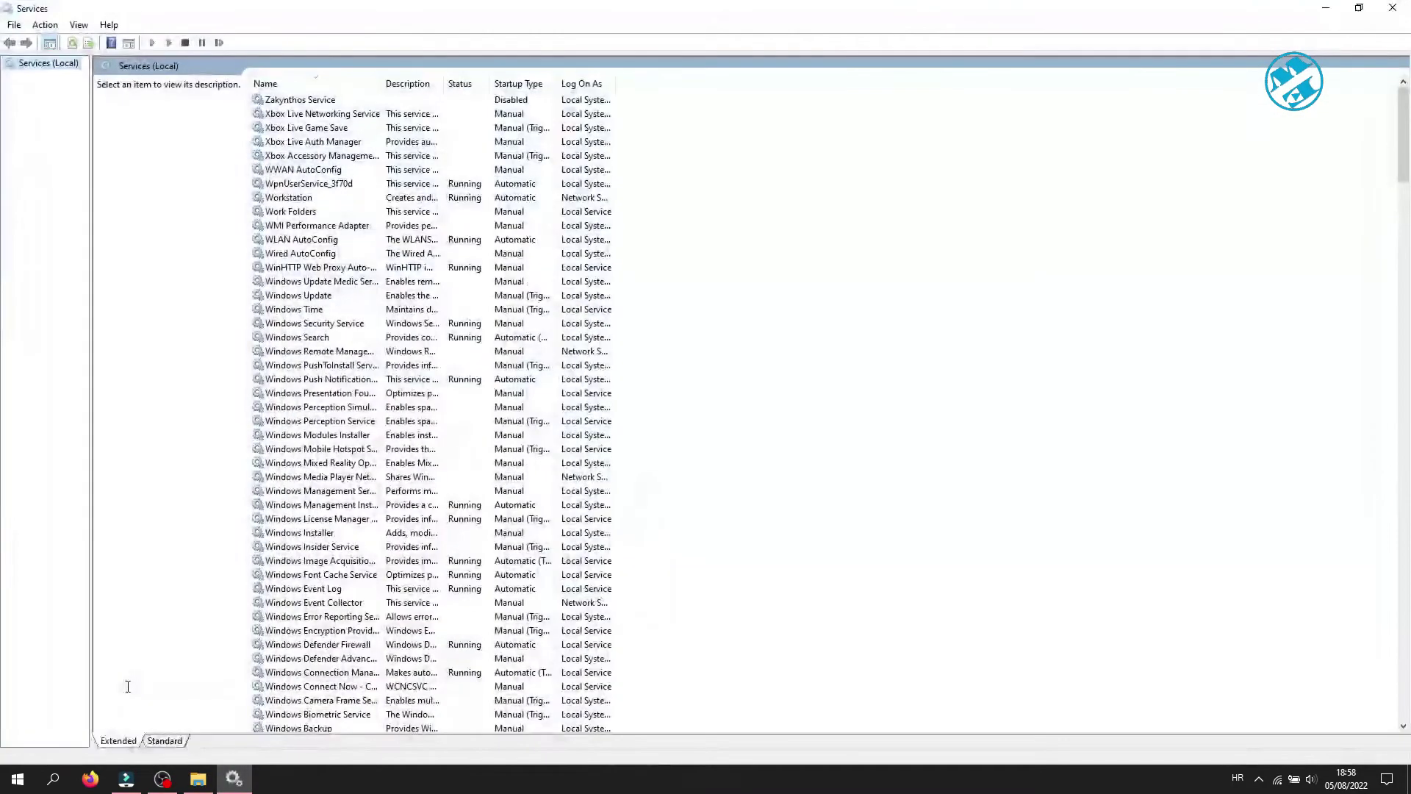
# Step: Set Secondary Logon's startup type to Automatic, apply and confirm, then close Services
pyautogui.click(292, 283)
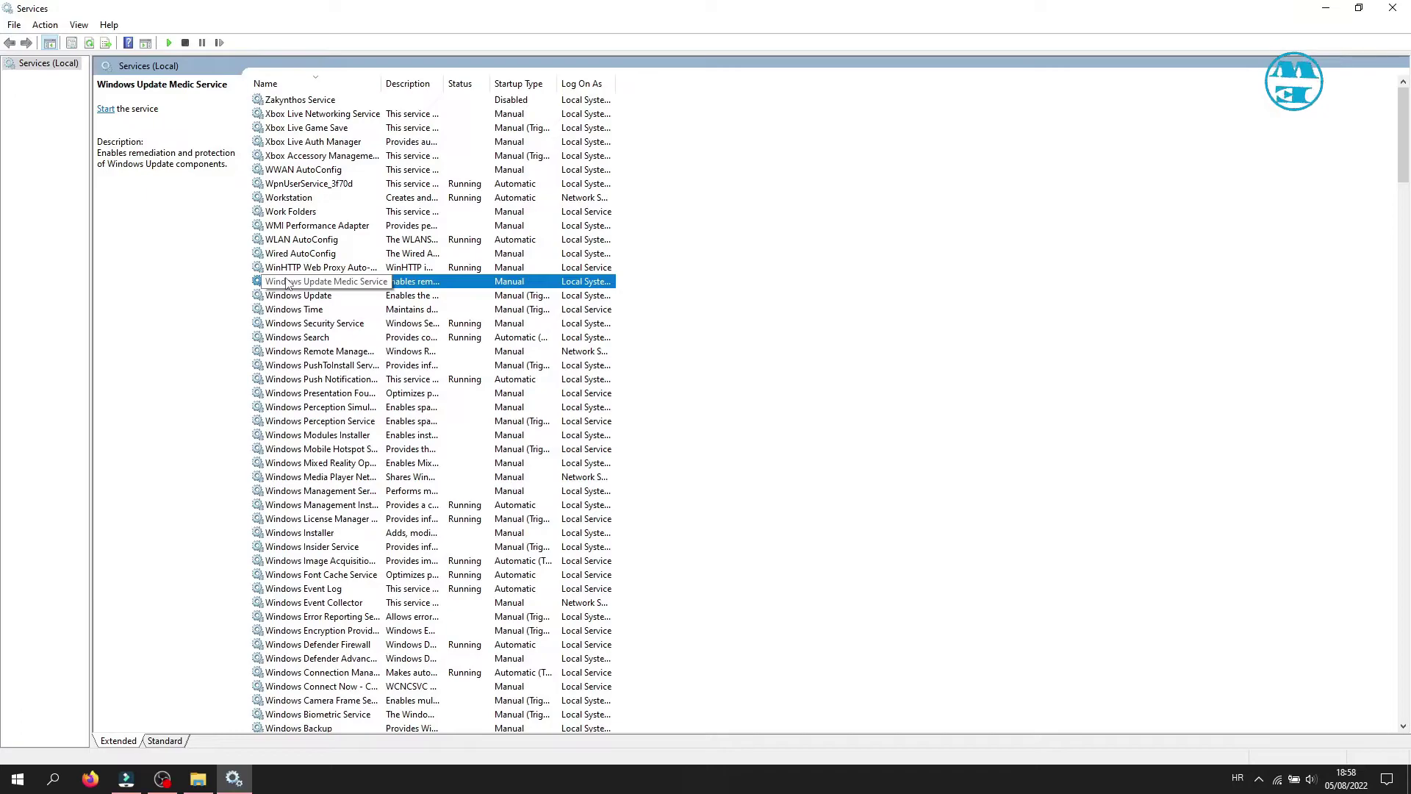
pyautogui.press('s')
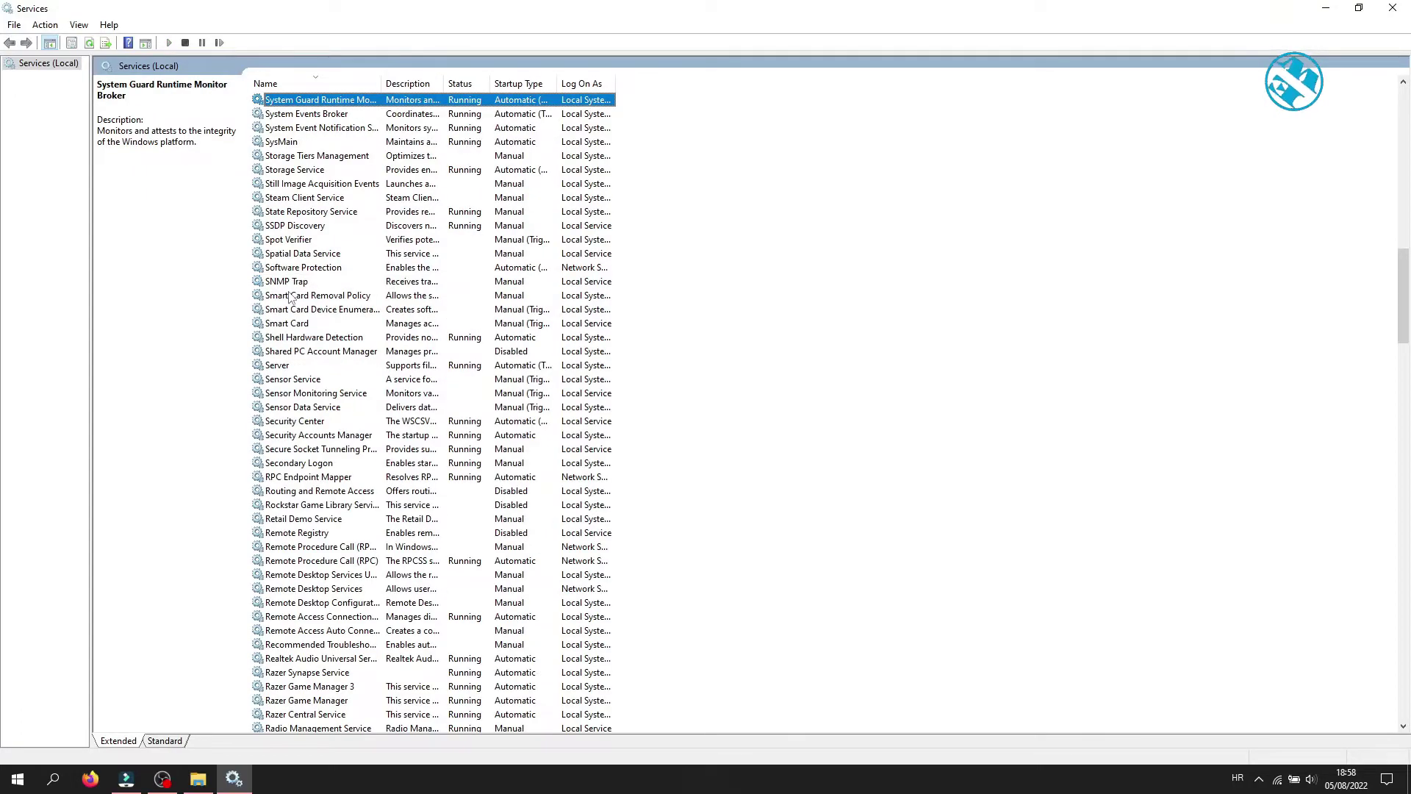
pyautogui.click(299, 464)
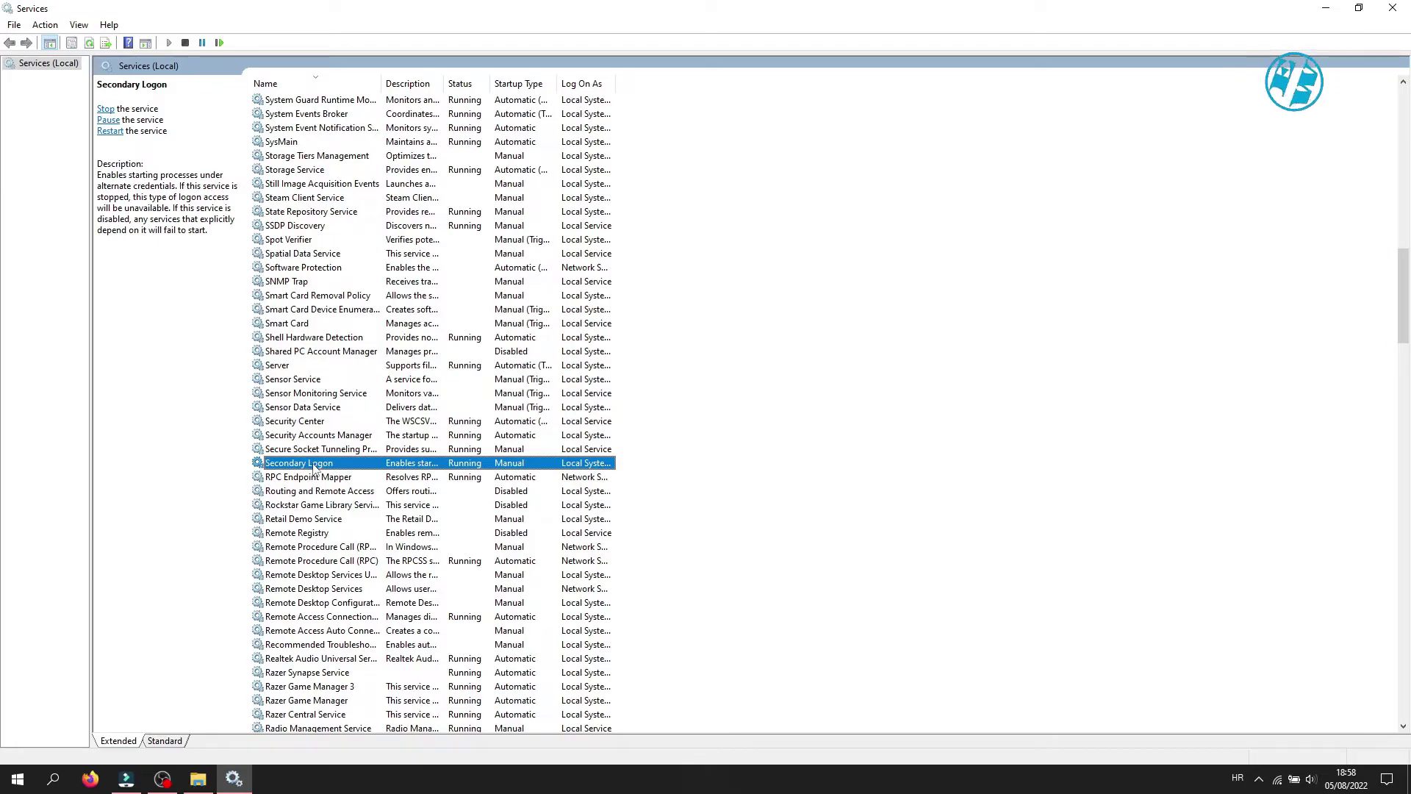
pyautogui.rightClick(314, 468)
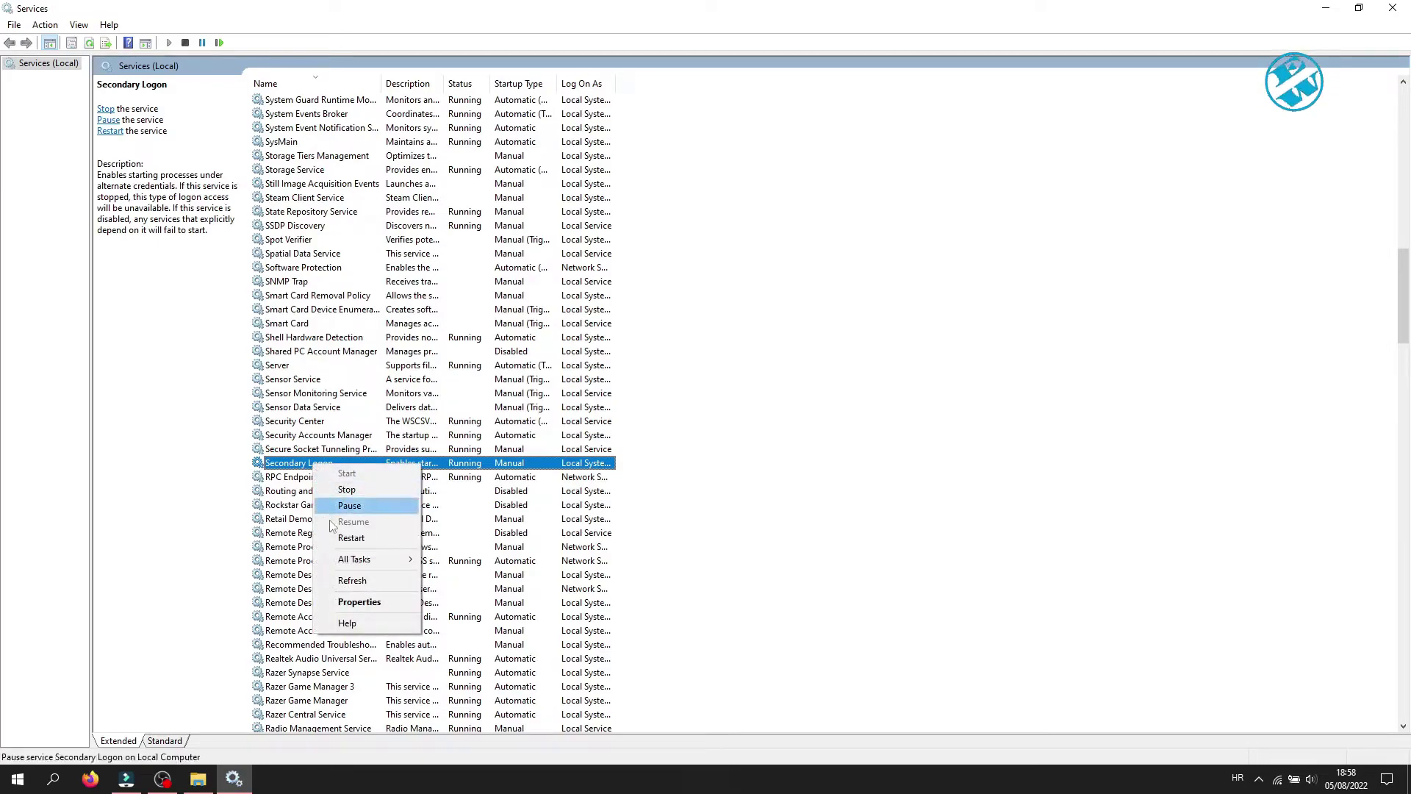
pyautogui.click(359, 602)
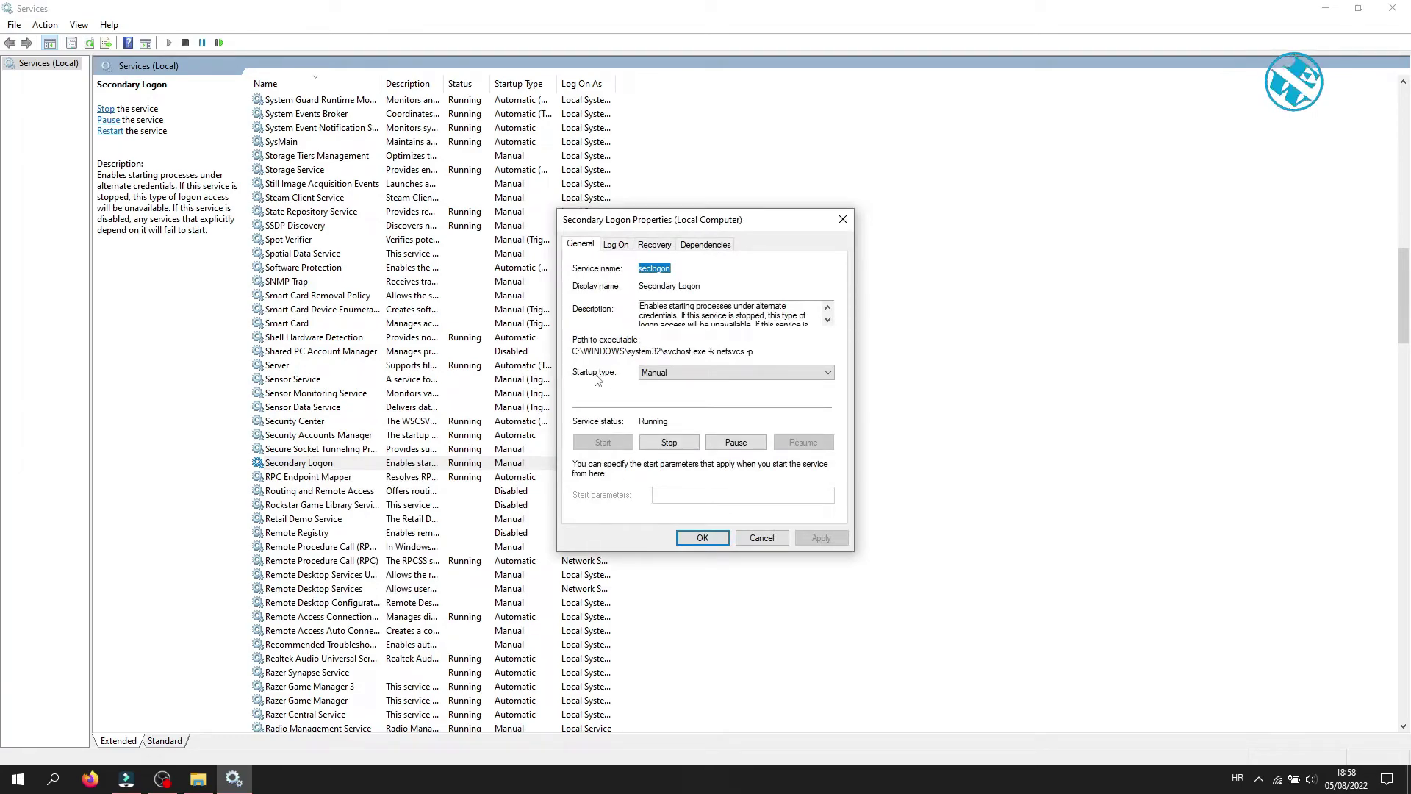
pyautogui.click(675, 373)
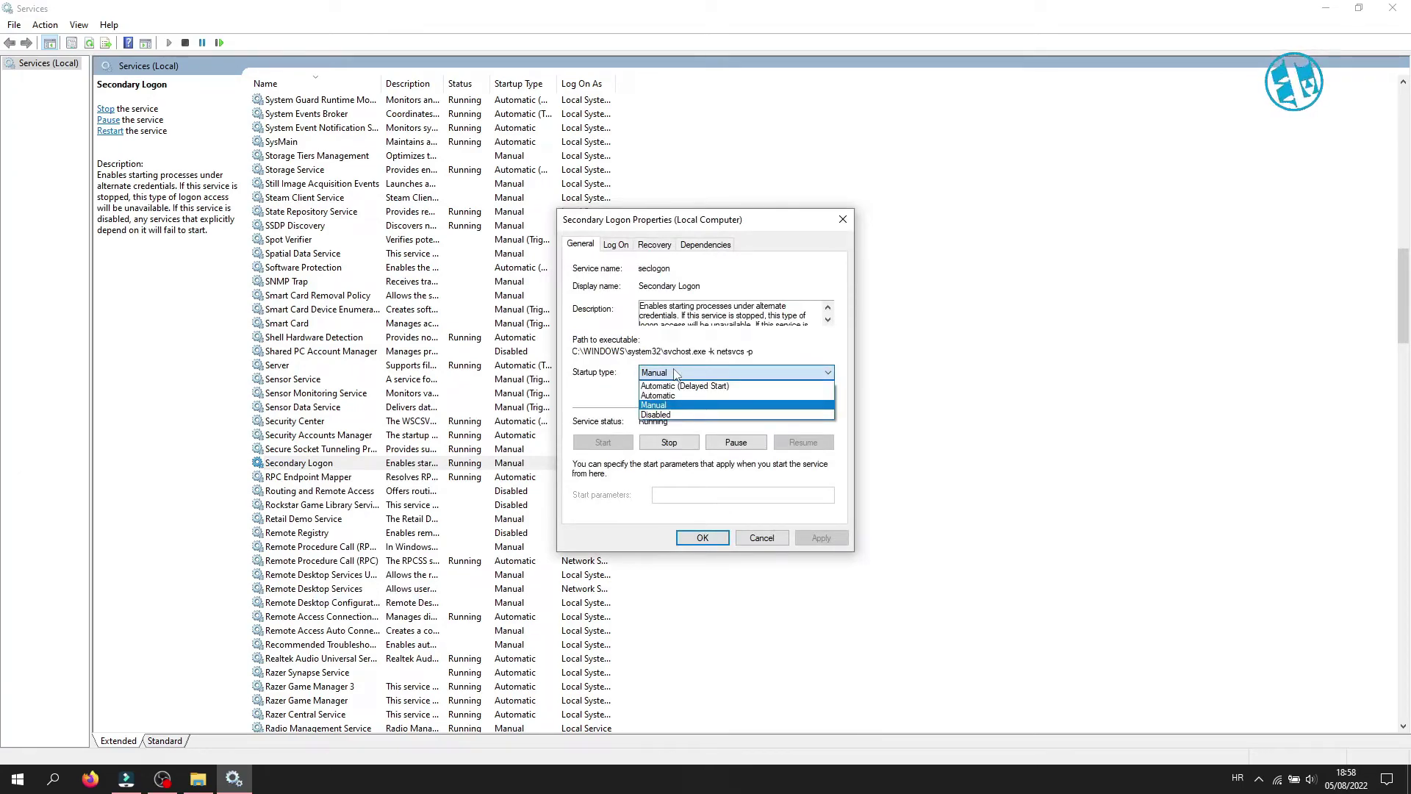
pyautogui.click(656, 397)
pyautogui.click(818, 536)
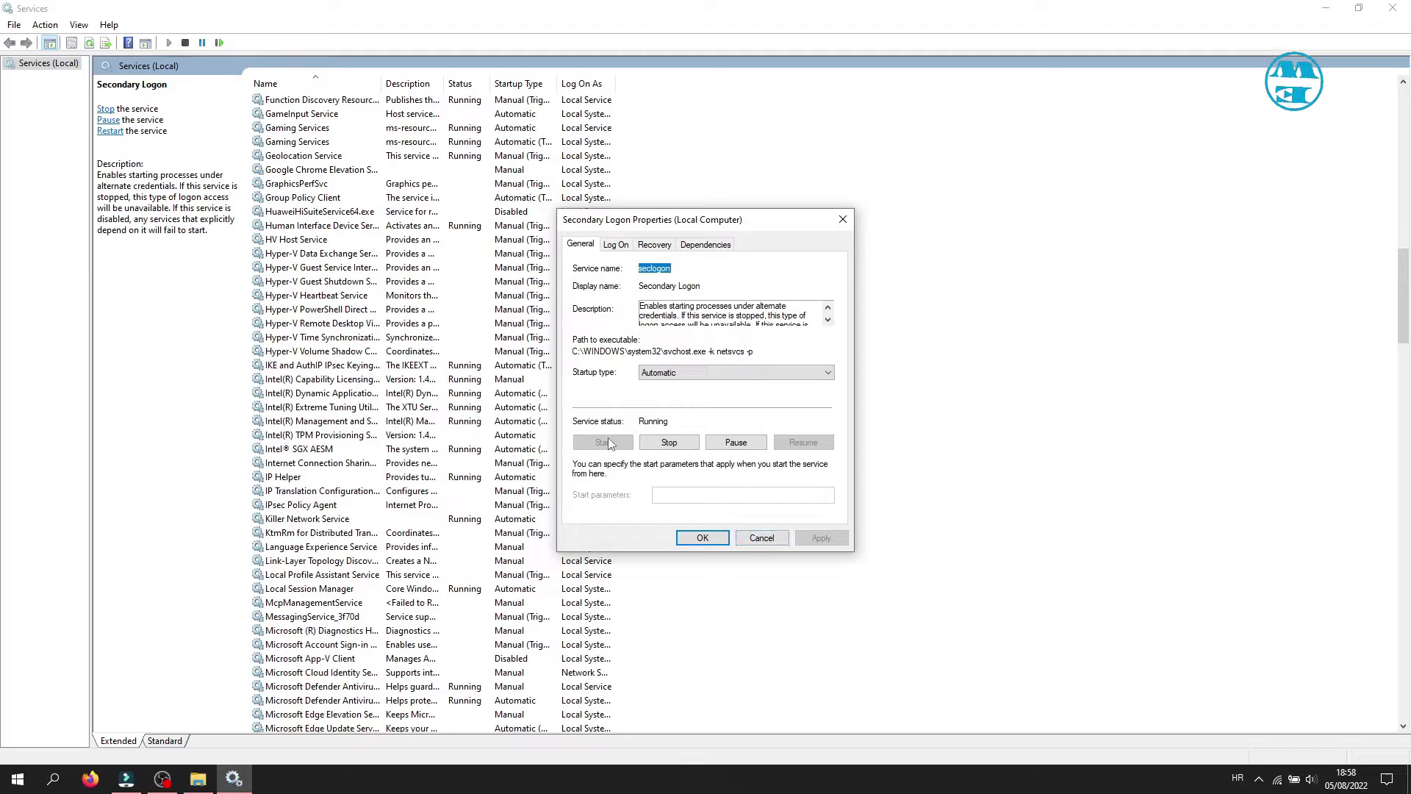
pyautogui.click(701, 537)
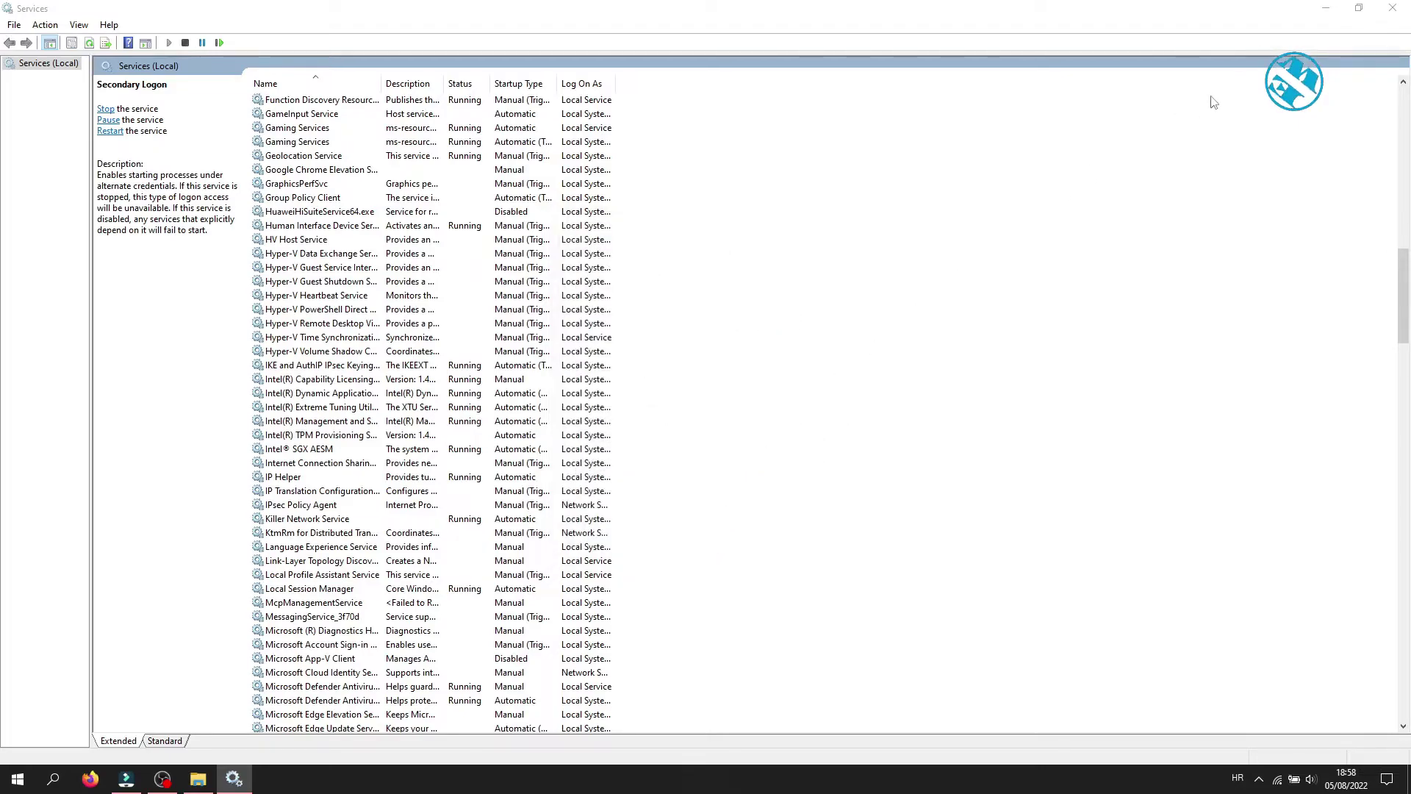
pyautogui.click(1393, 8)
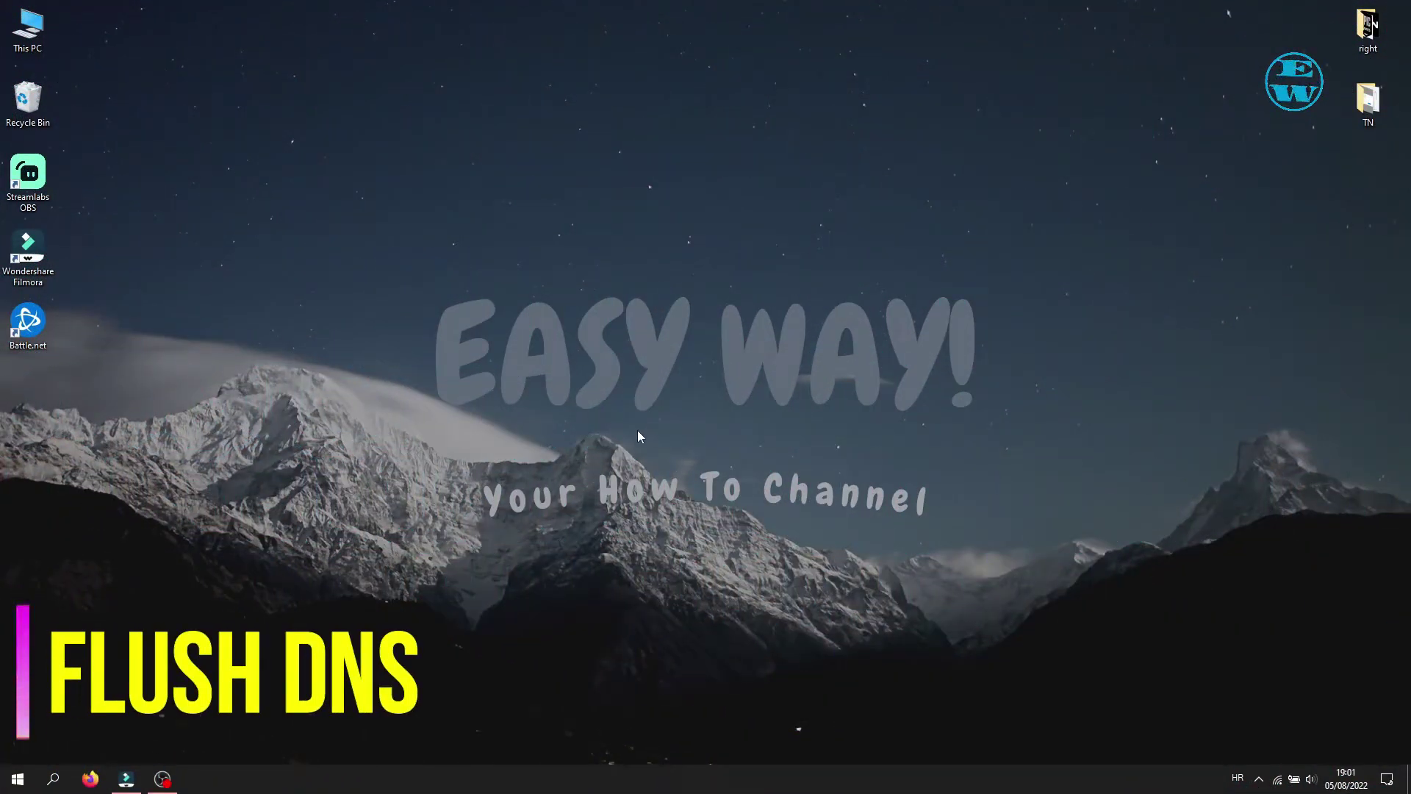
# Step: Search 'com' and run Command Prompt as administrator, accepting the UAC prompt
pyautogui.rightClick(17, 778)
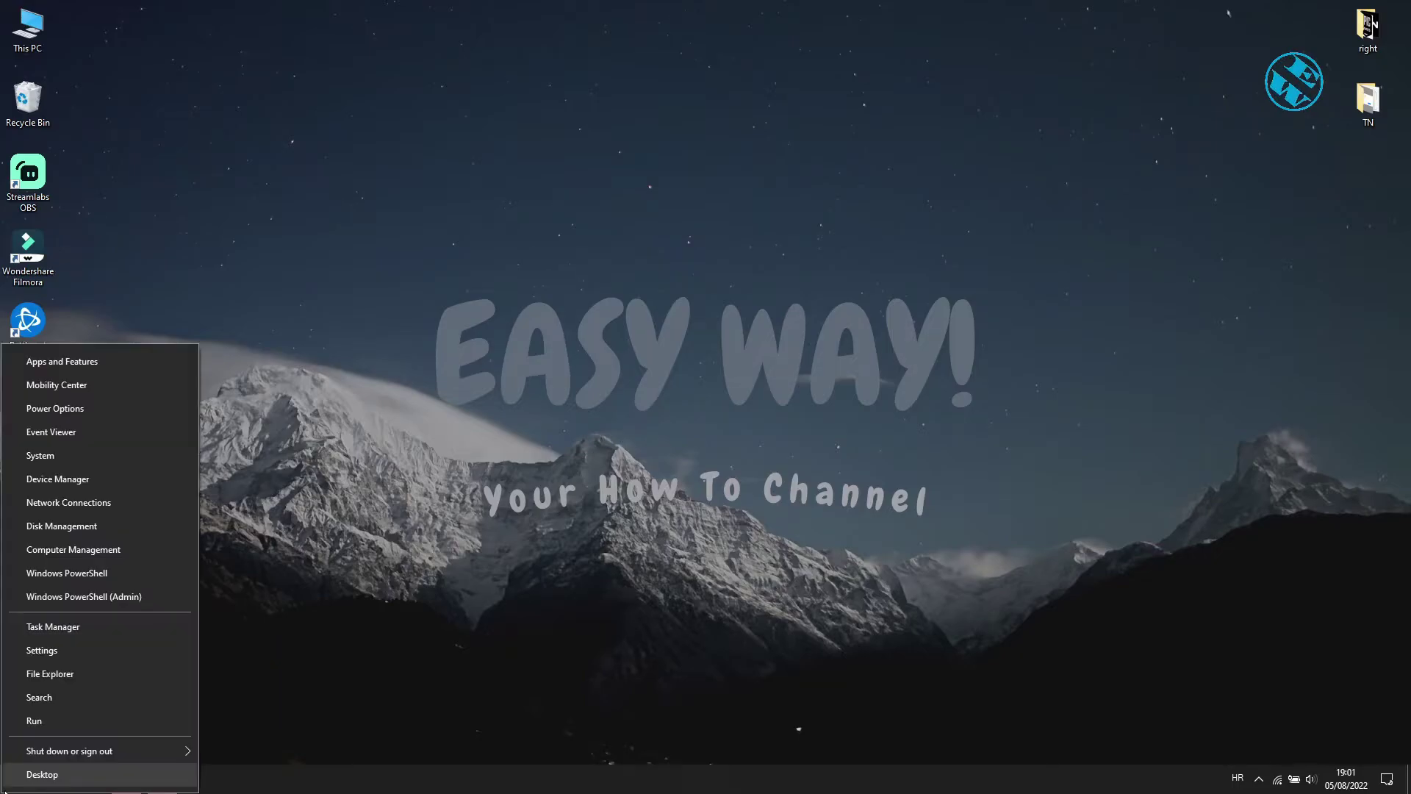
pyautogui.click(32, 697)
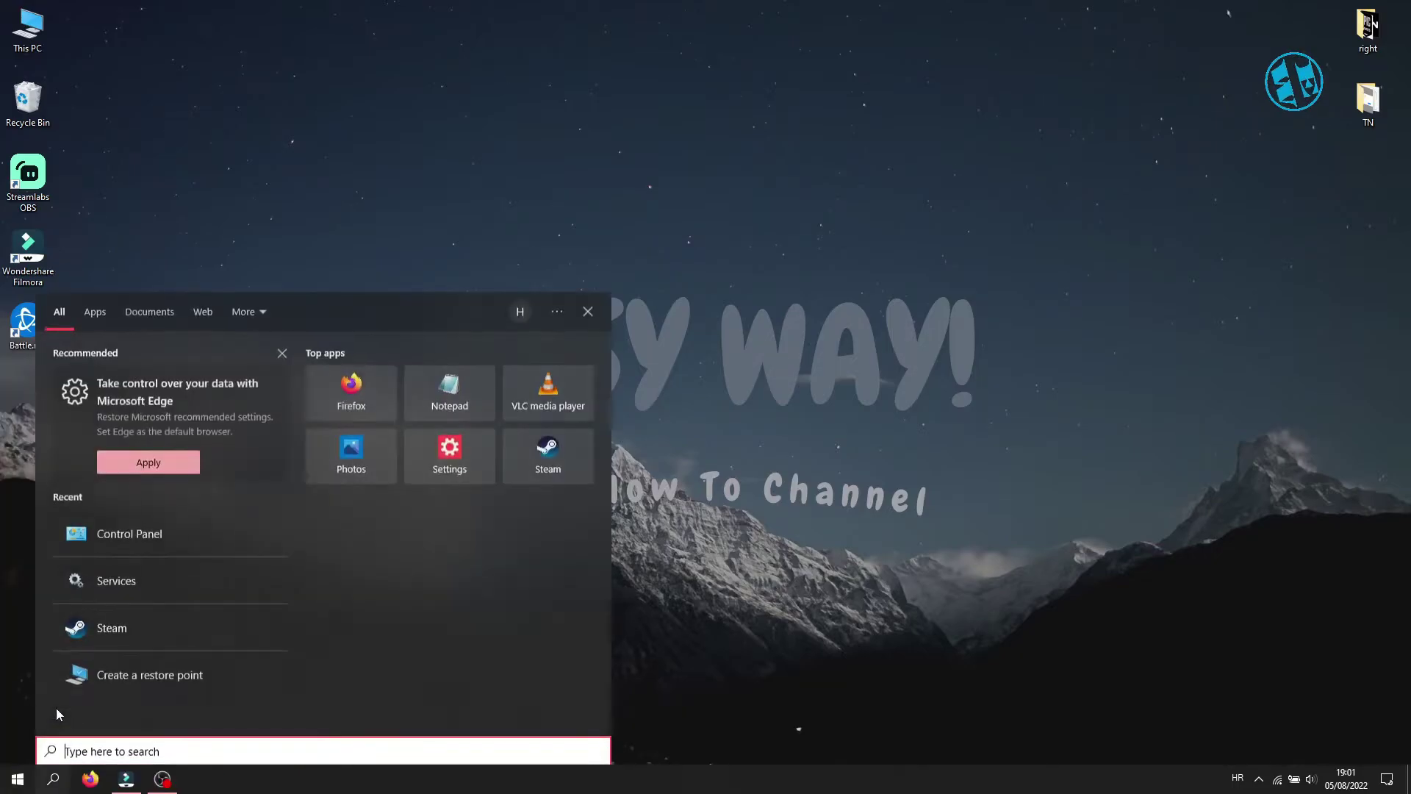
pyautogui.write('com')
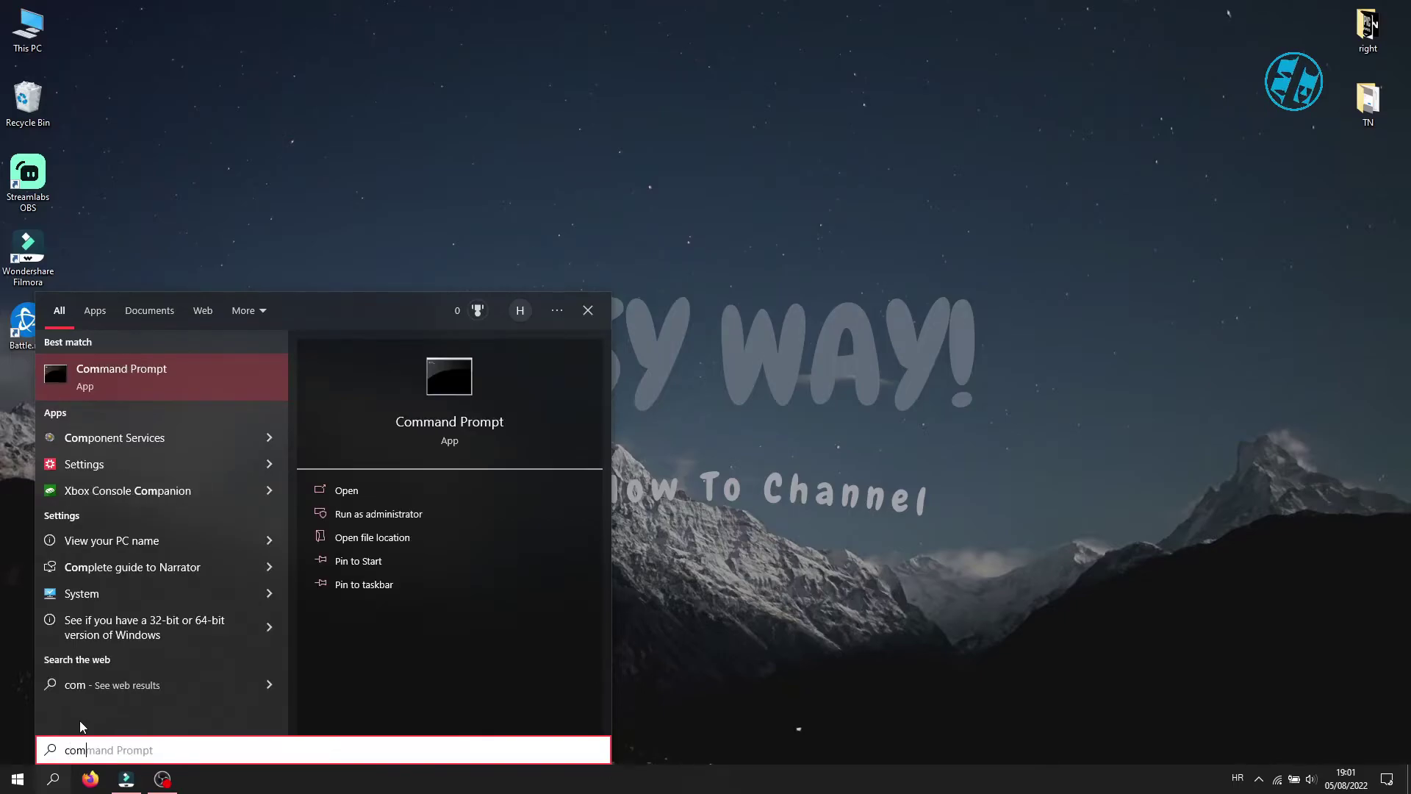
pyautogui.rightClick(158, 379)
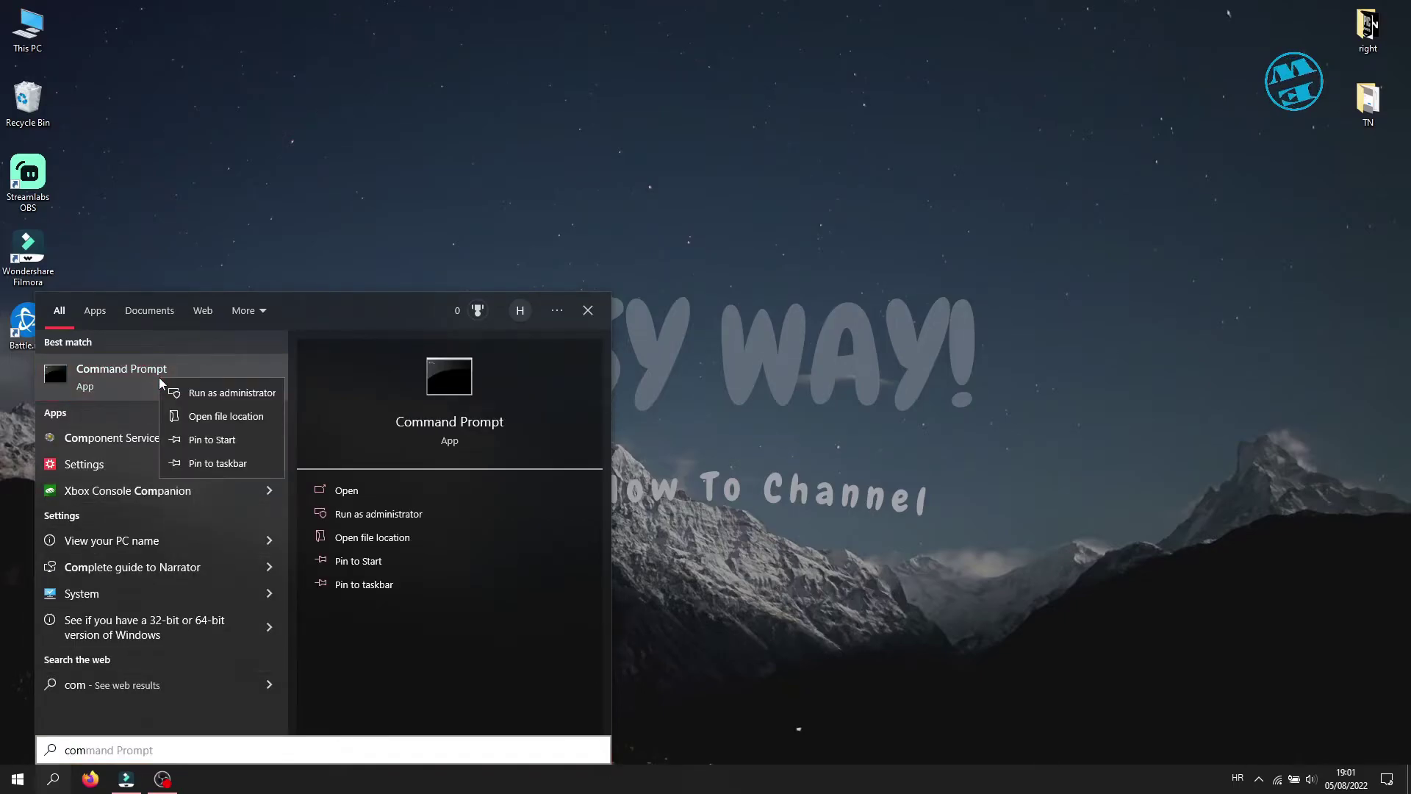
pyautogui.click(229, 393)
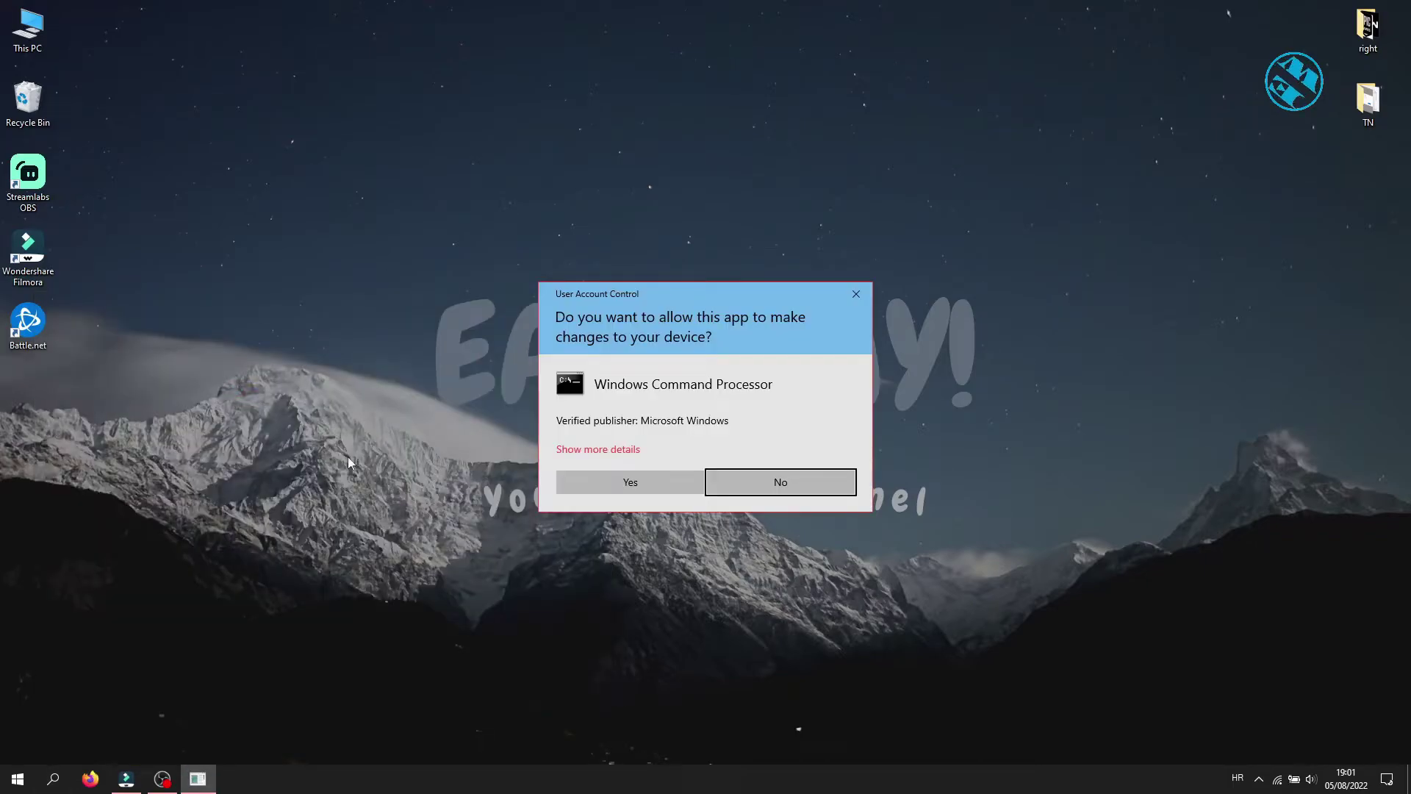
pyautogui.click(630, 484)
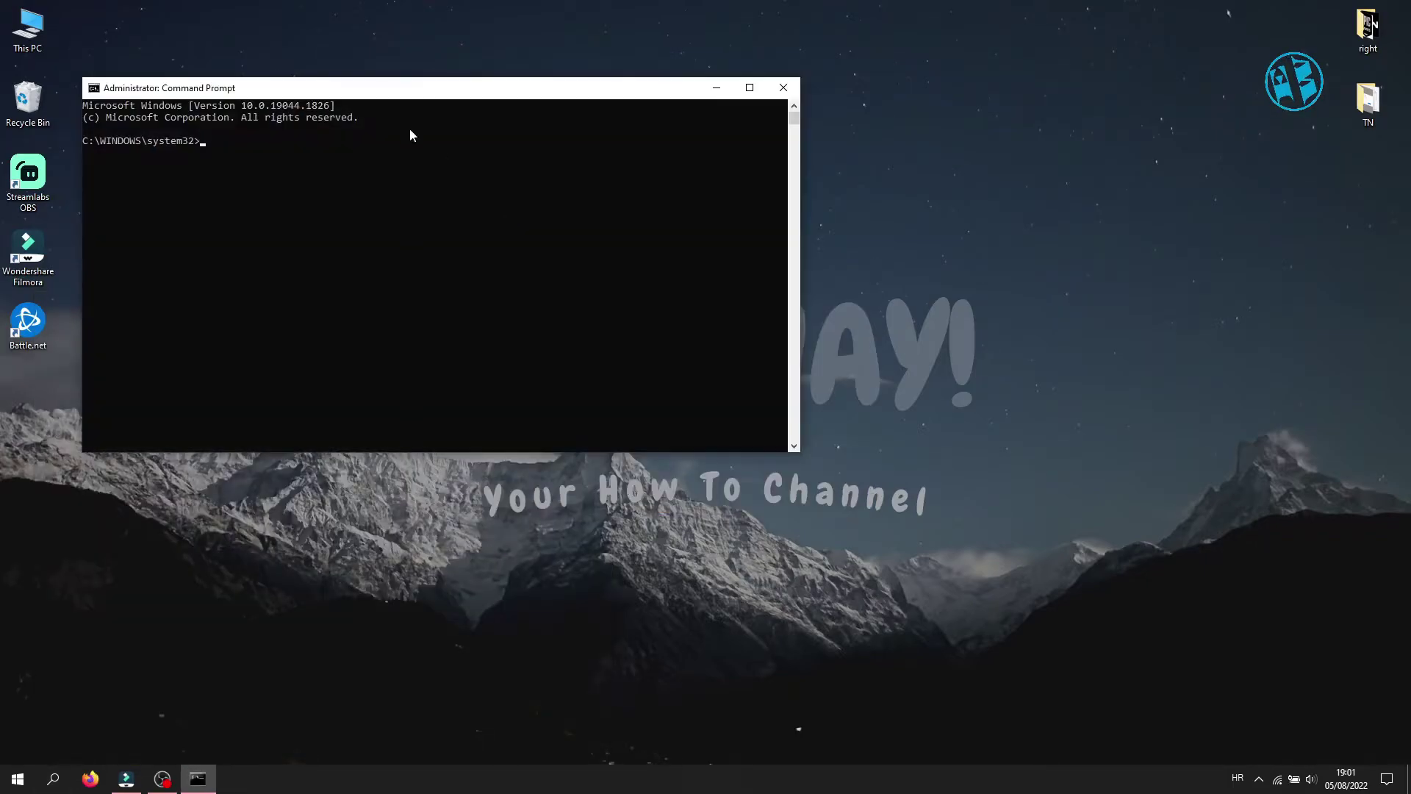
# Step: Paste and run ipconfig /flushdns, then ipconfig /registerdns, from clipboard history
pyautogui.moveTo(403, 102); pyautogui.dragTo(612, 126)
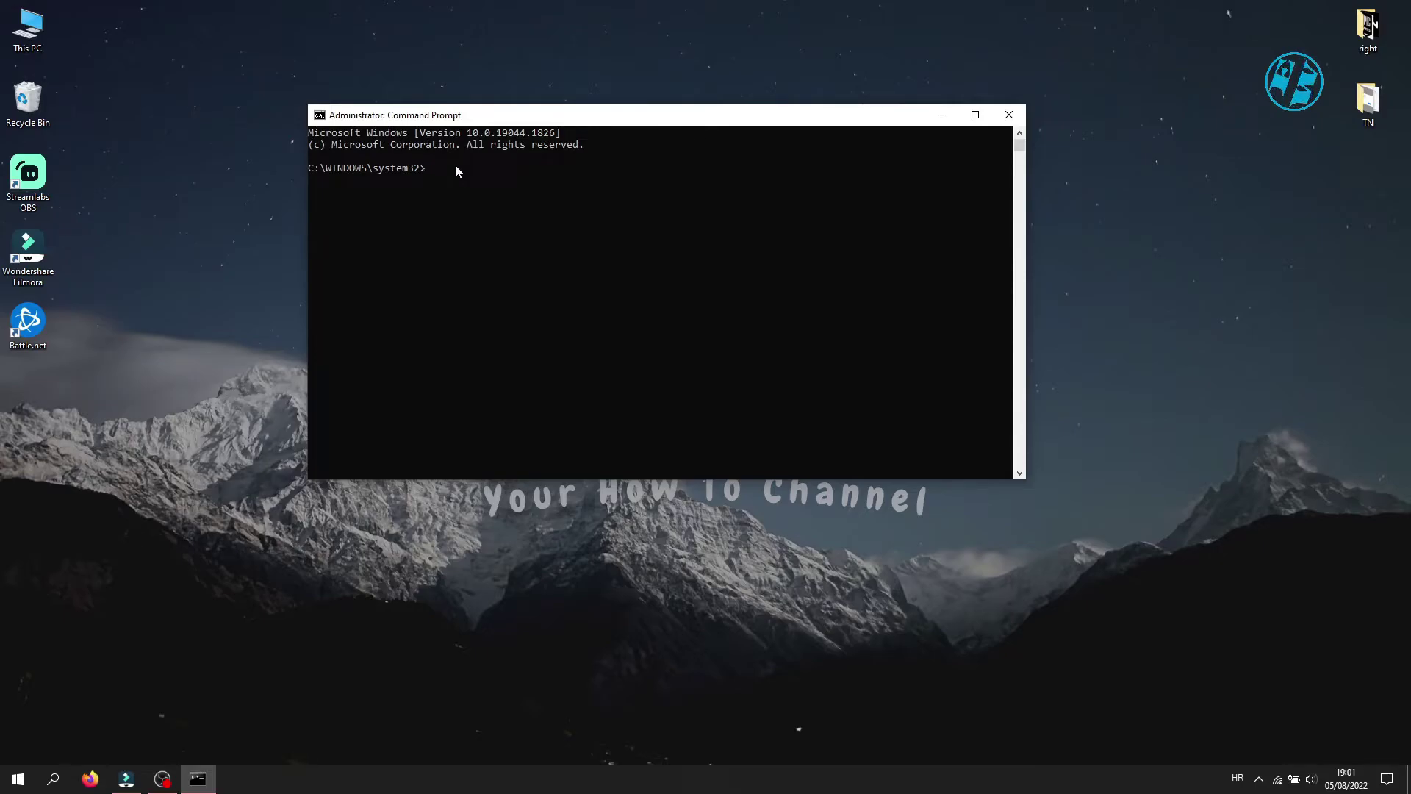
pyautogui.press('super+v')
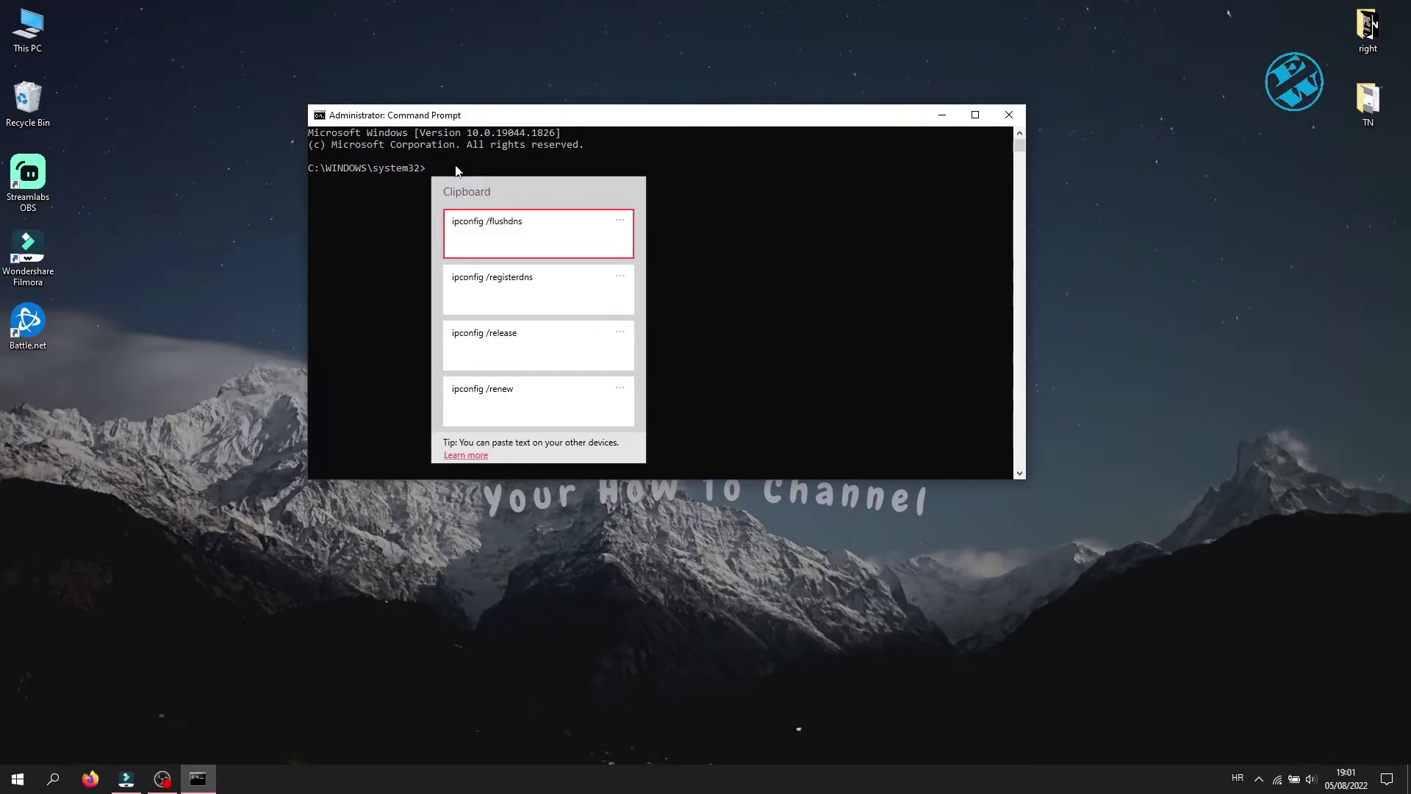
pyautogui.click(530, 233)
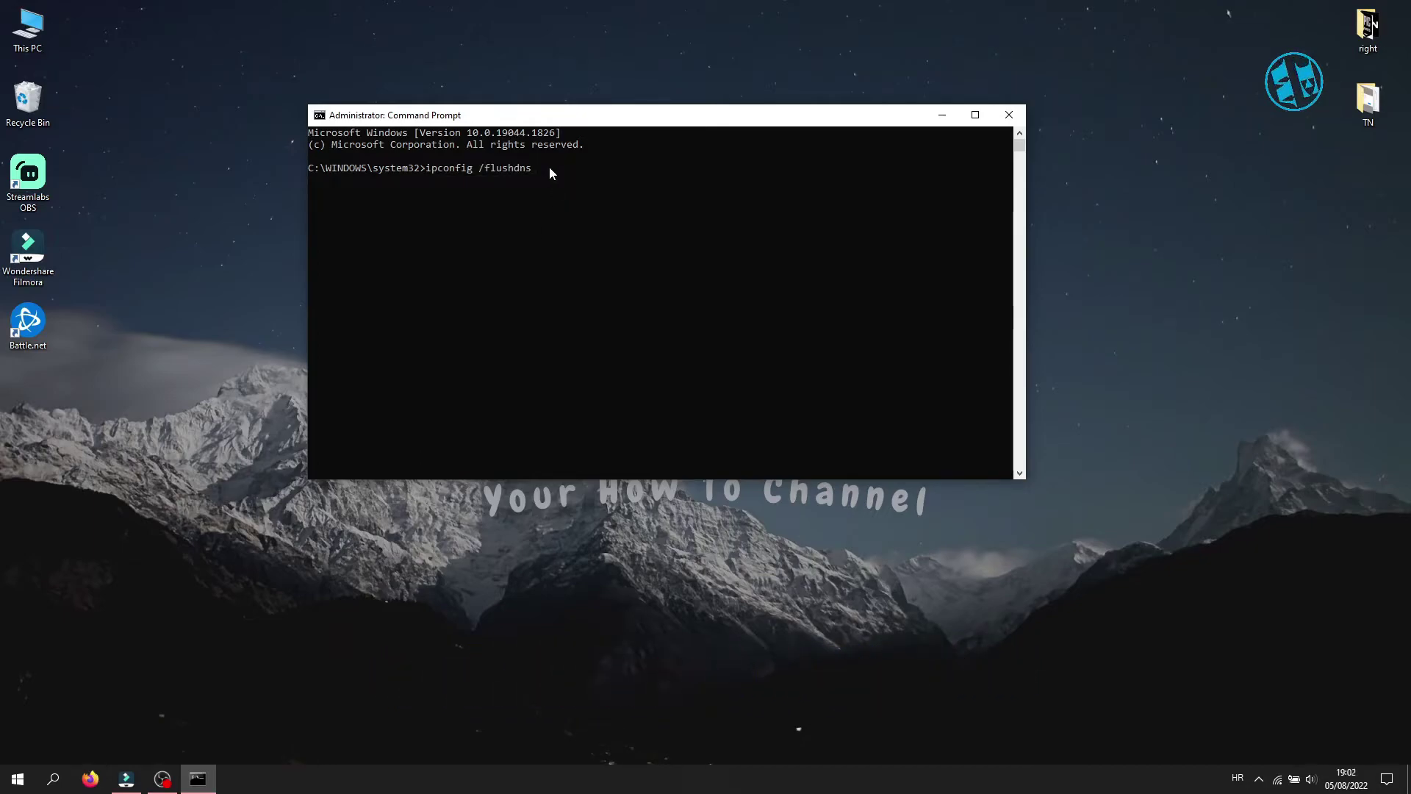
pyautogui.press('Return')
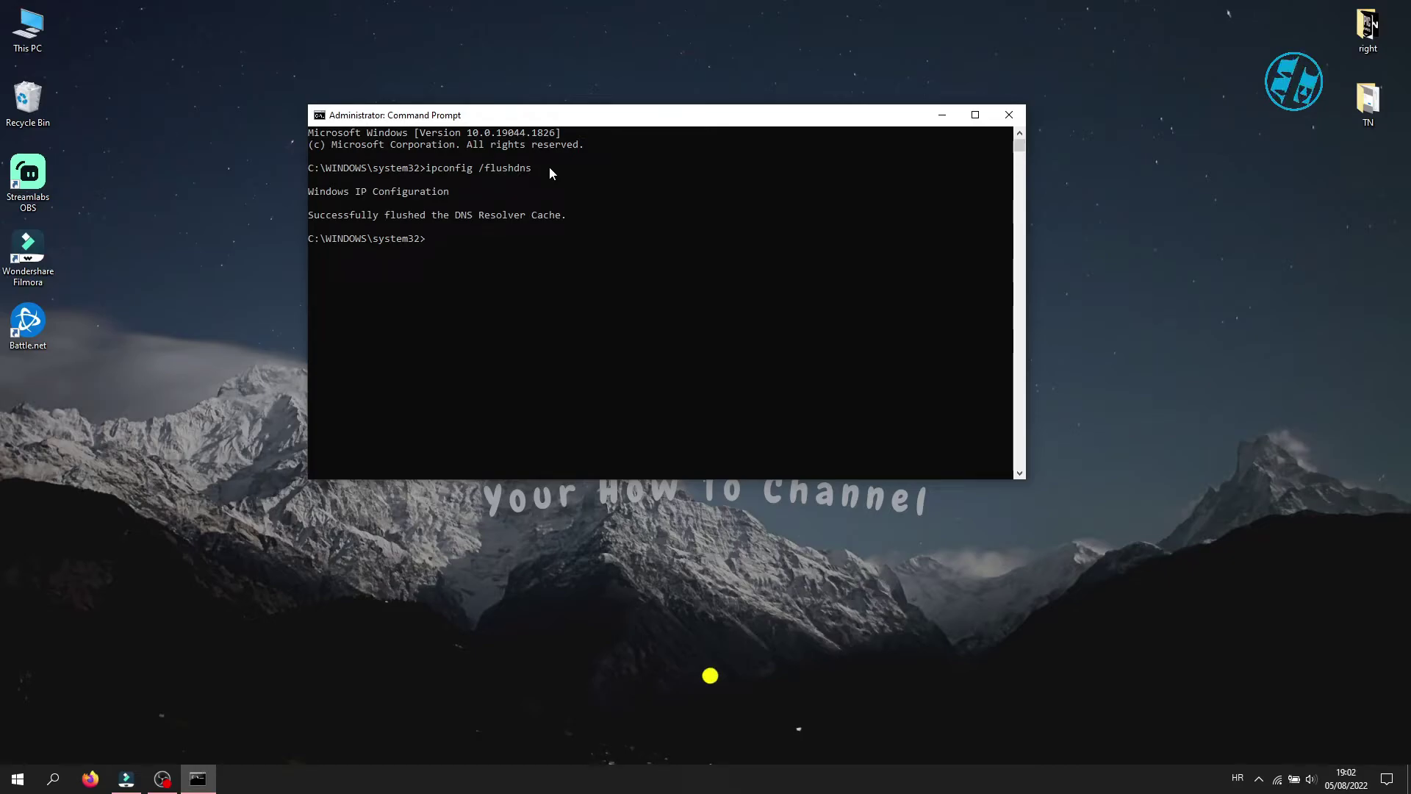
pyautogui.press('super+v')
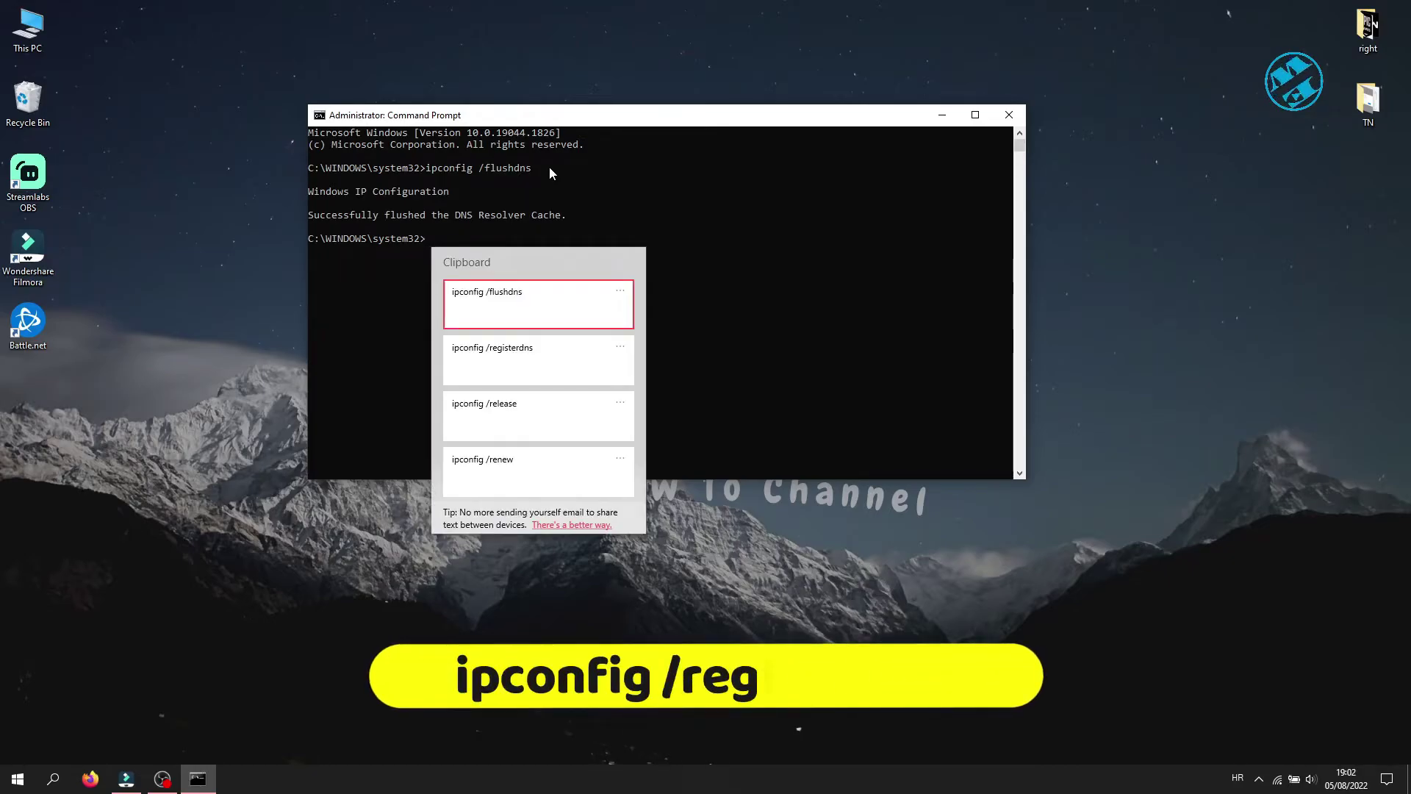
pyautogui.click(529, 359)
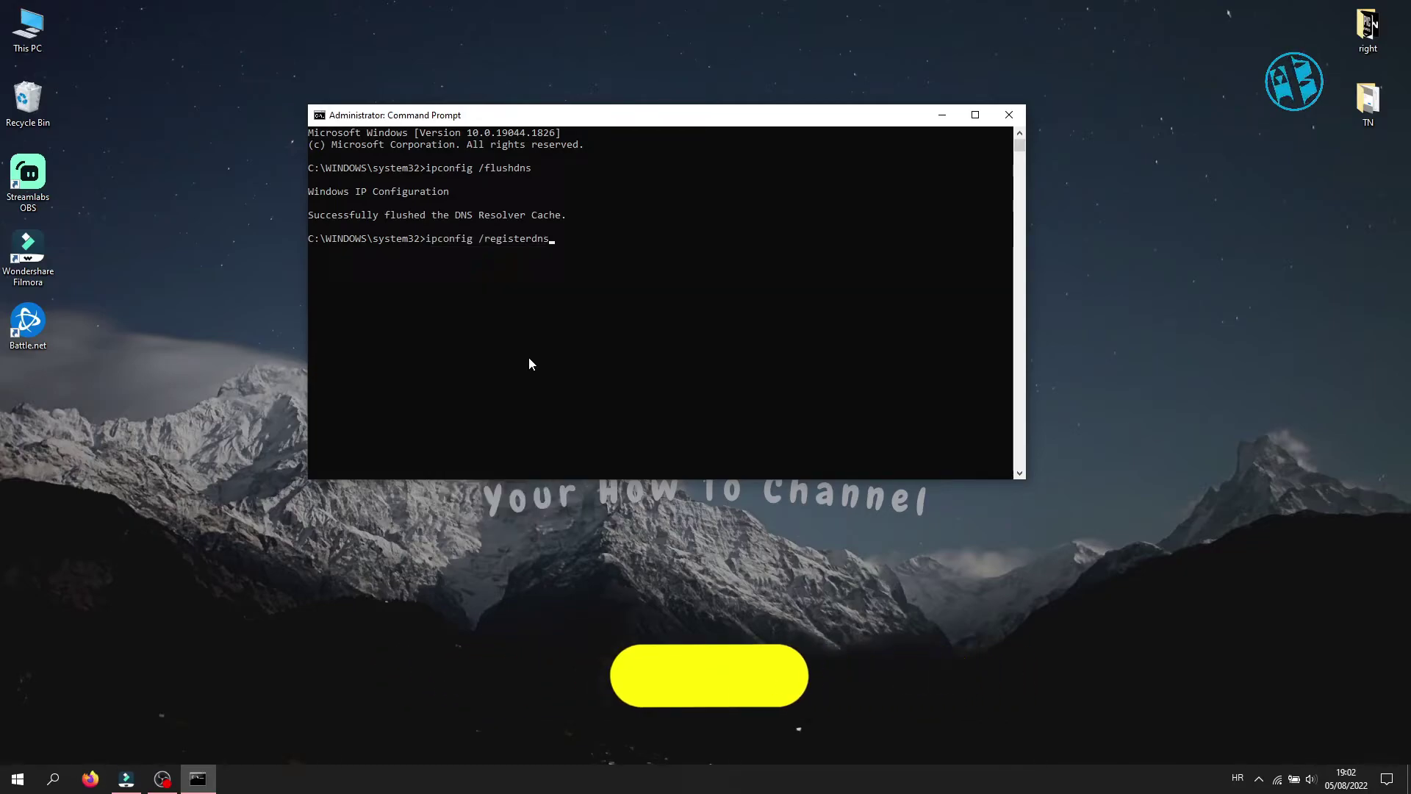
pyautogui.press('Return')
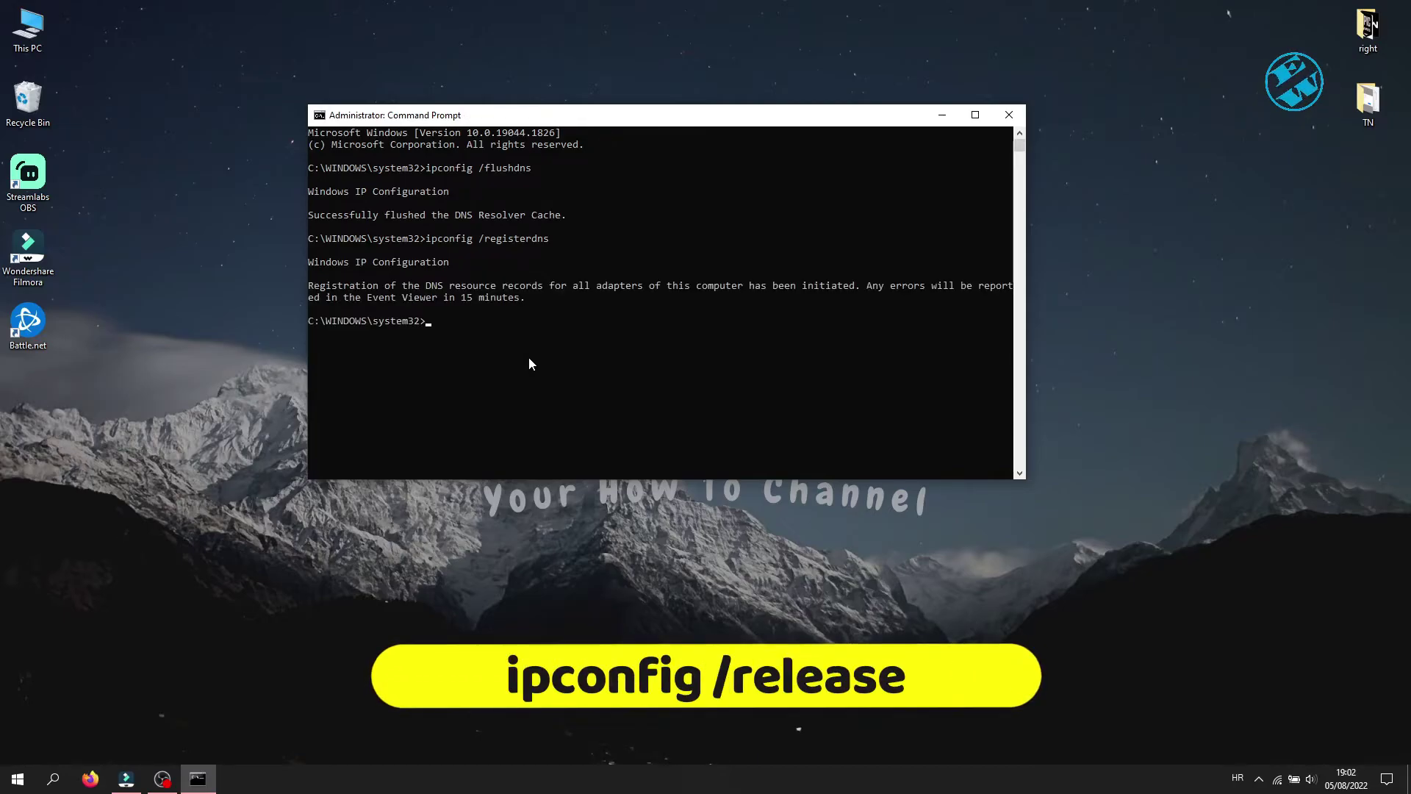
# Step: Run ipconfig /release and then ipconfig /renew from clipboard history
pyautogui.press('super+v')
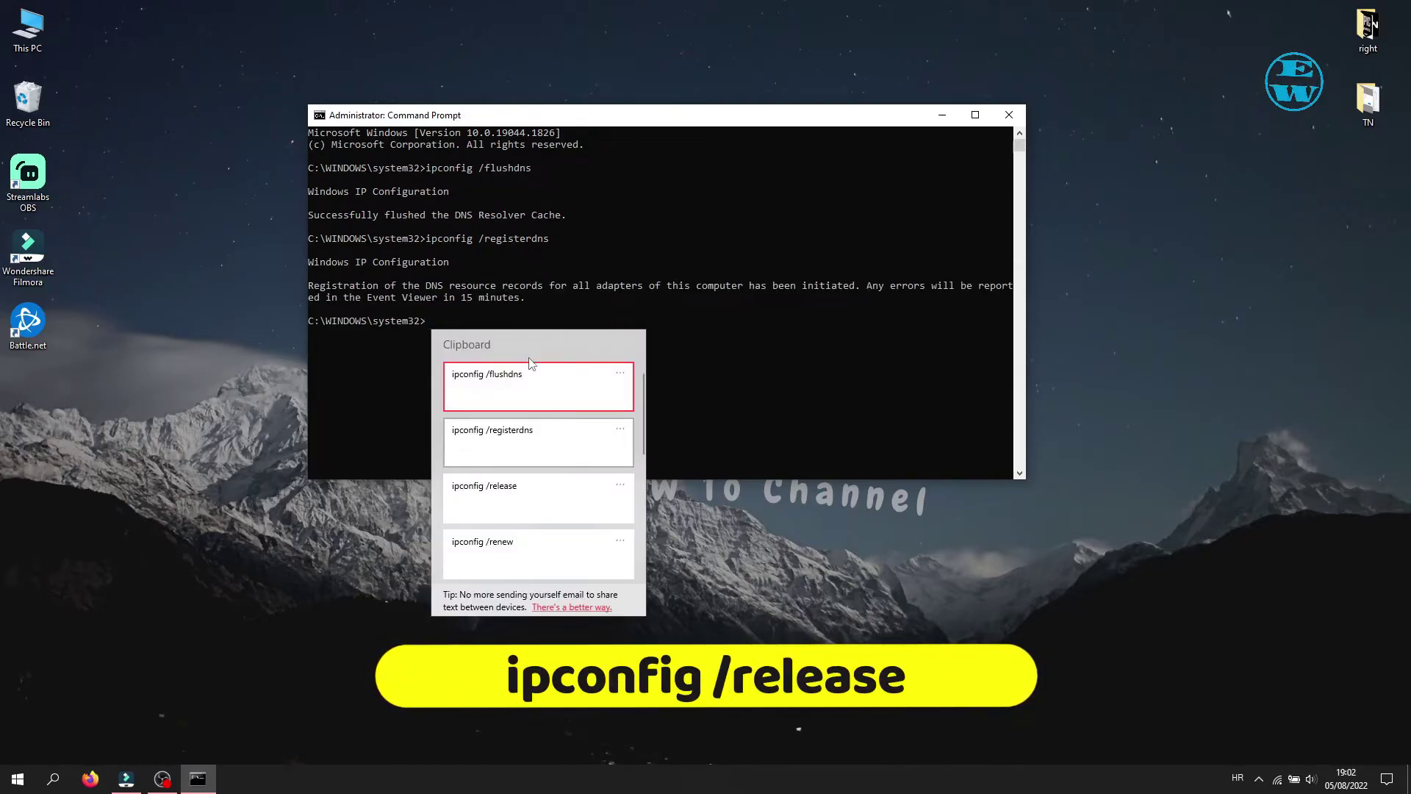
pyautogui.click(542, 498)
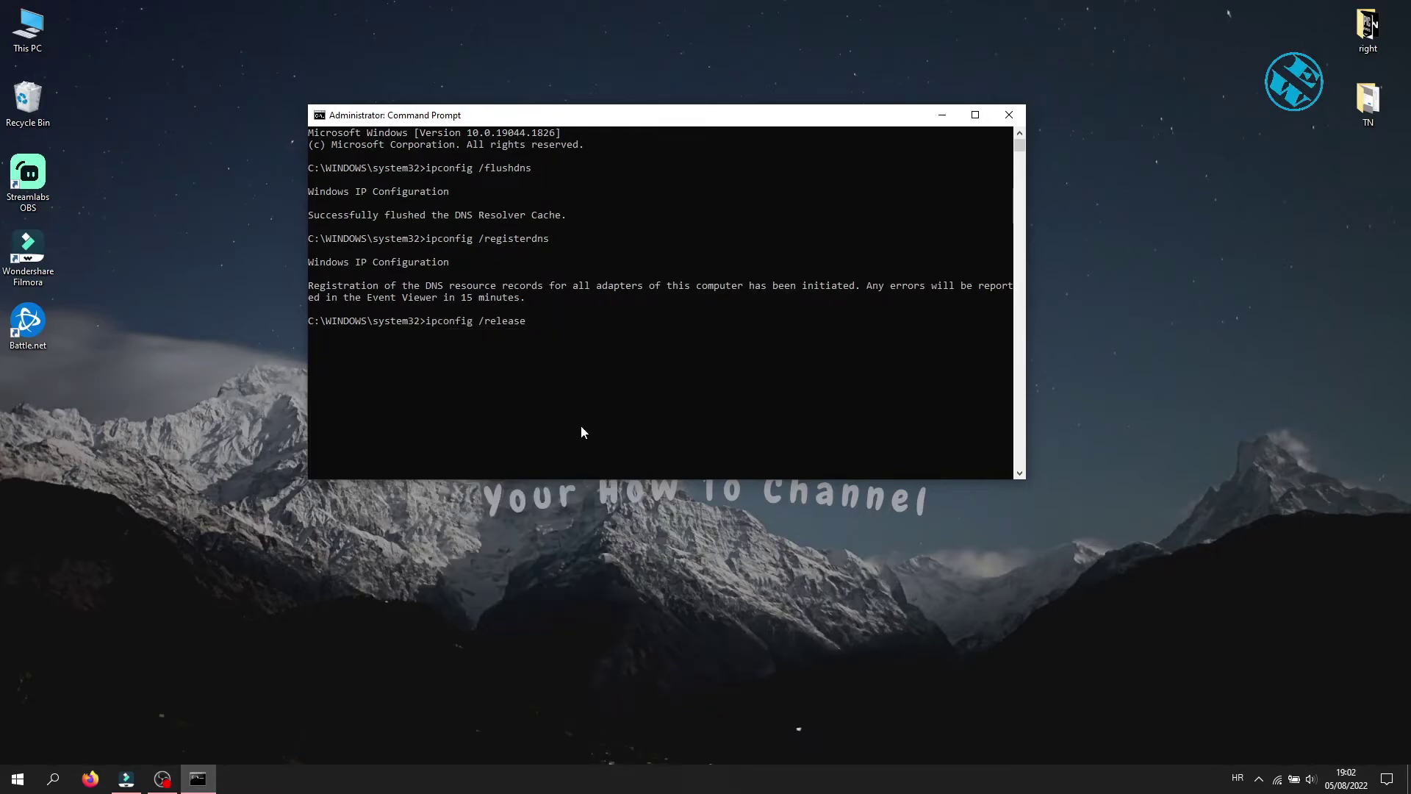
pyautogui.press('Return')
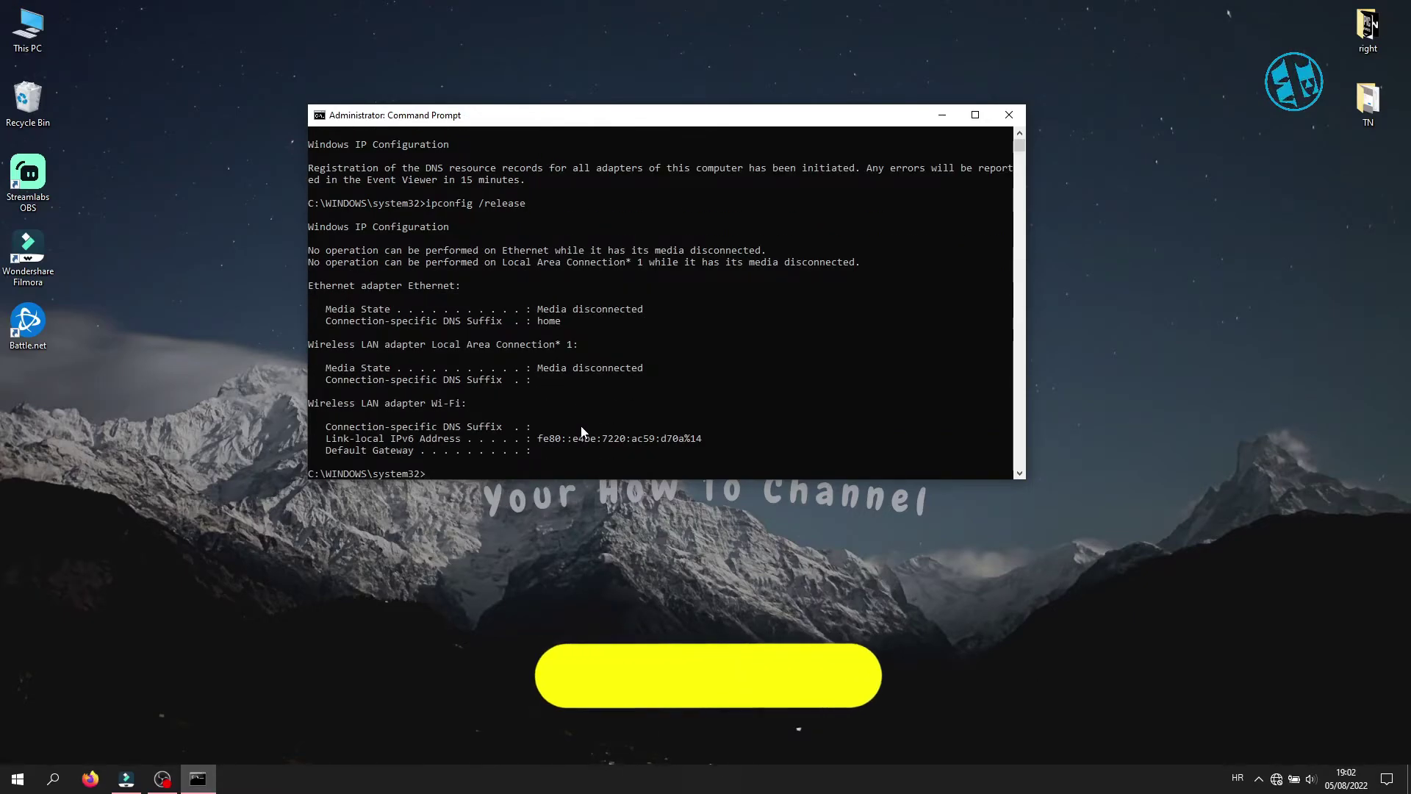
pyautogui.press('super+v')
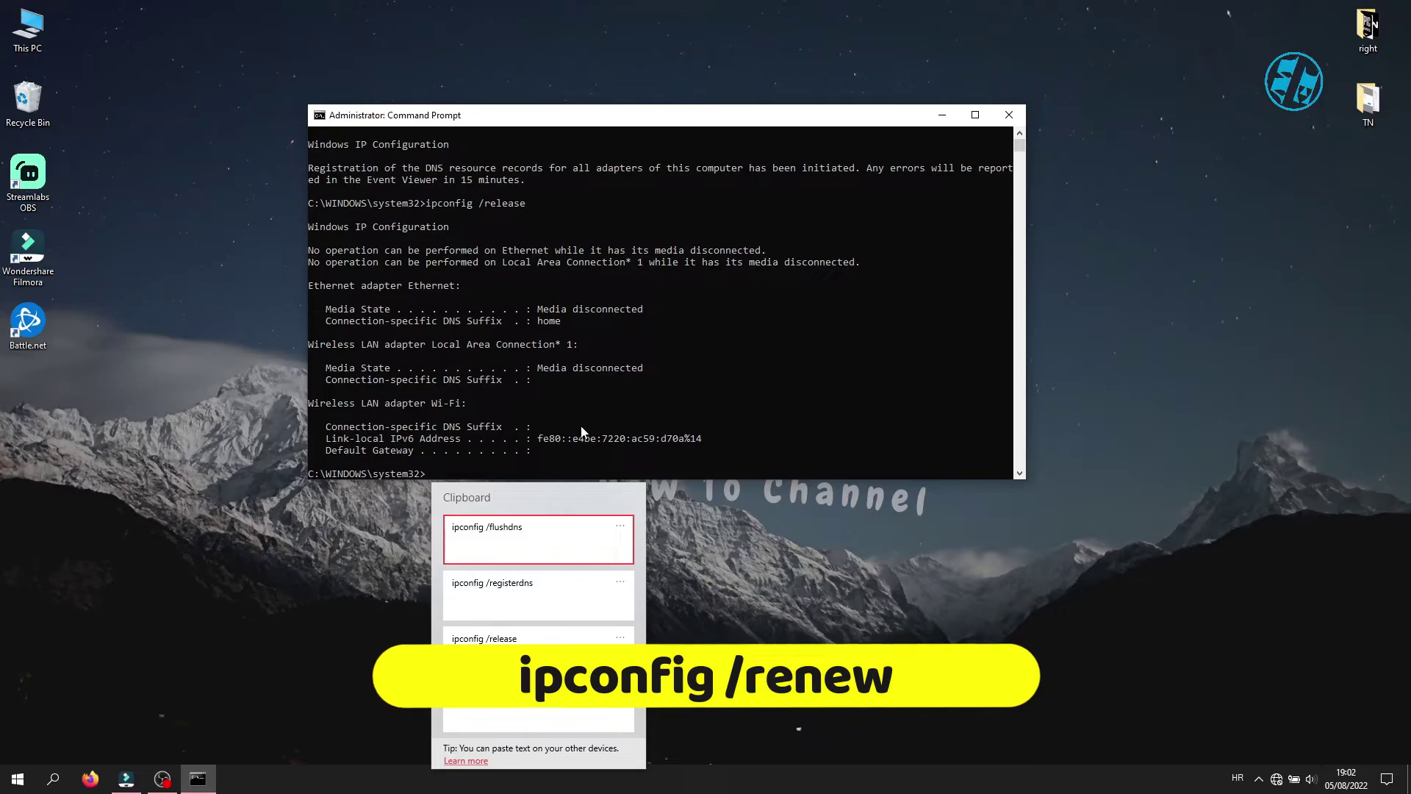
pyautogui.click(516, 710)
pyautogui.press('Return')
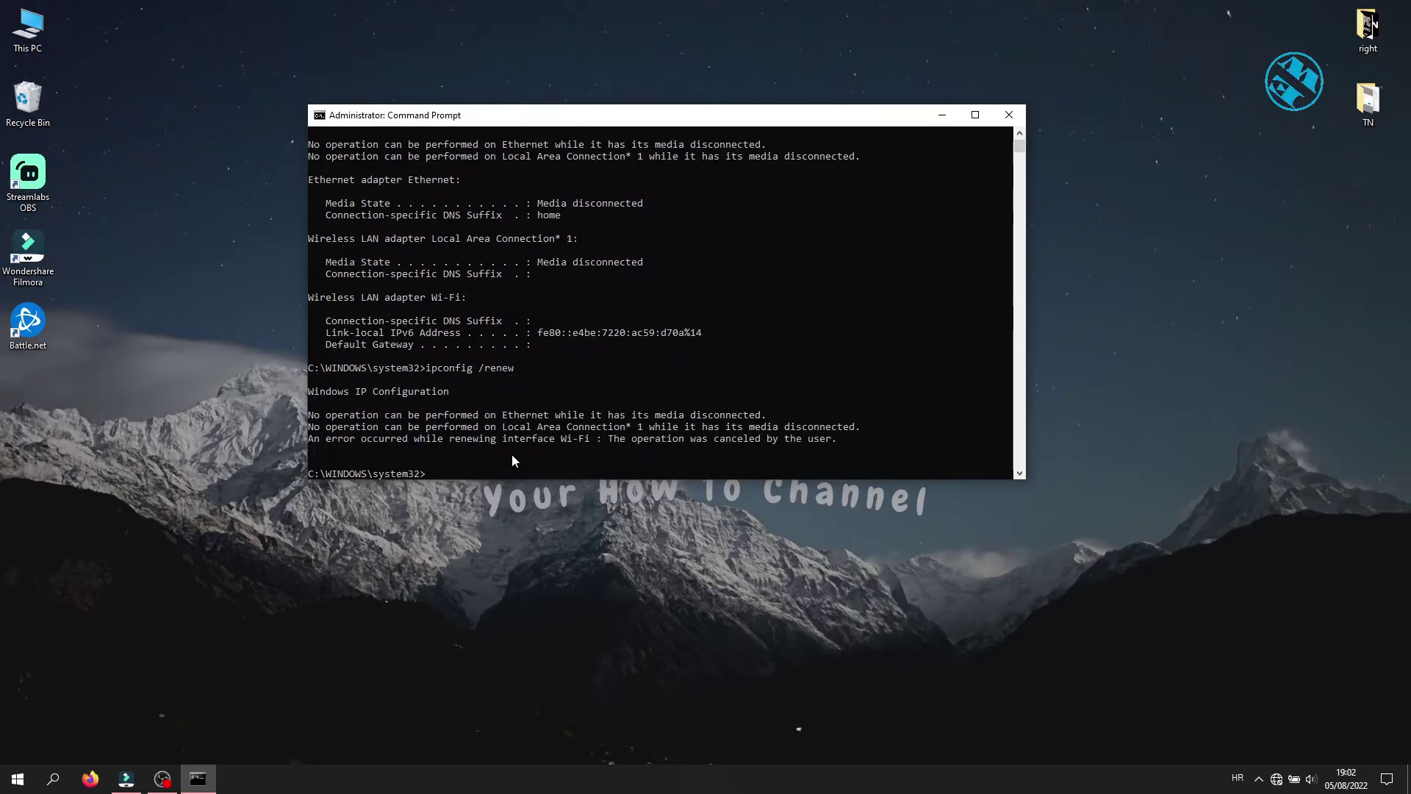
# Step: Paste netsh winsock reset at the prompt from clipboard history
pyautogui.press('super+v')
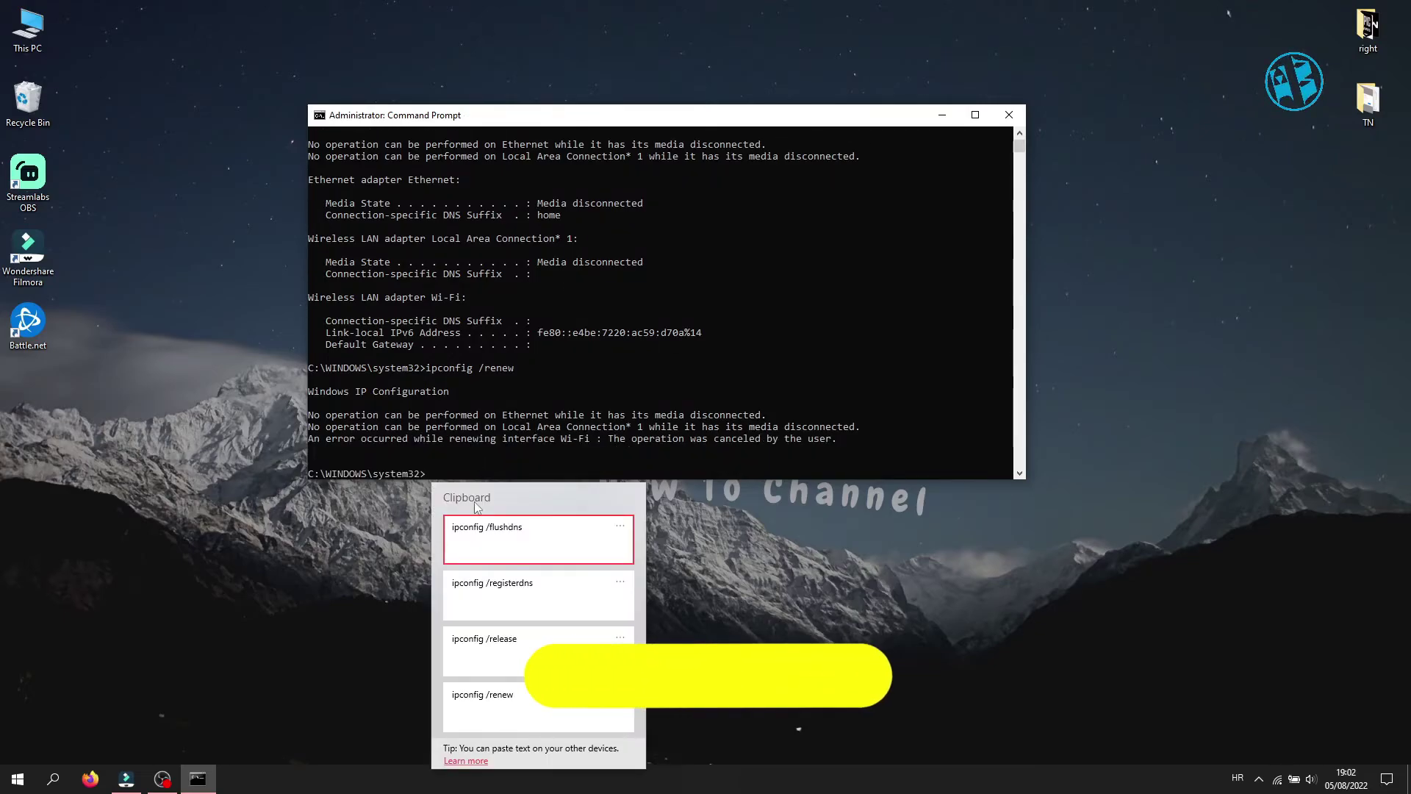
pyautogui.scroll(-1, 502, 724)
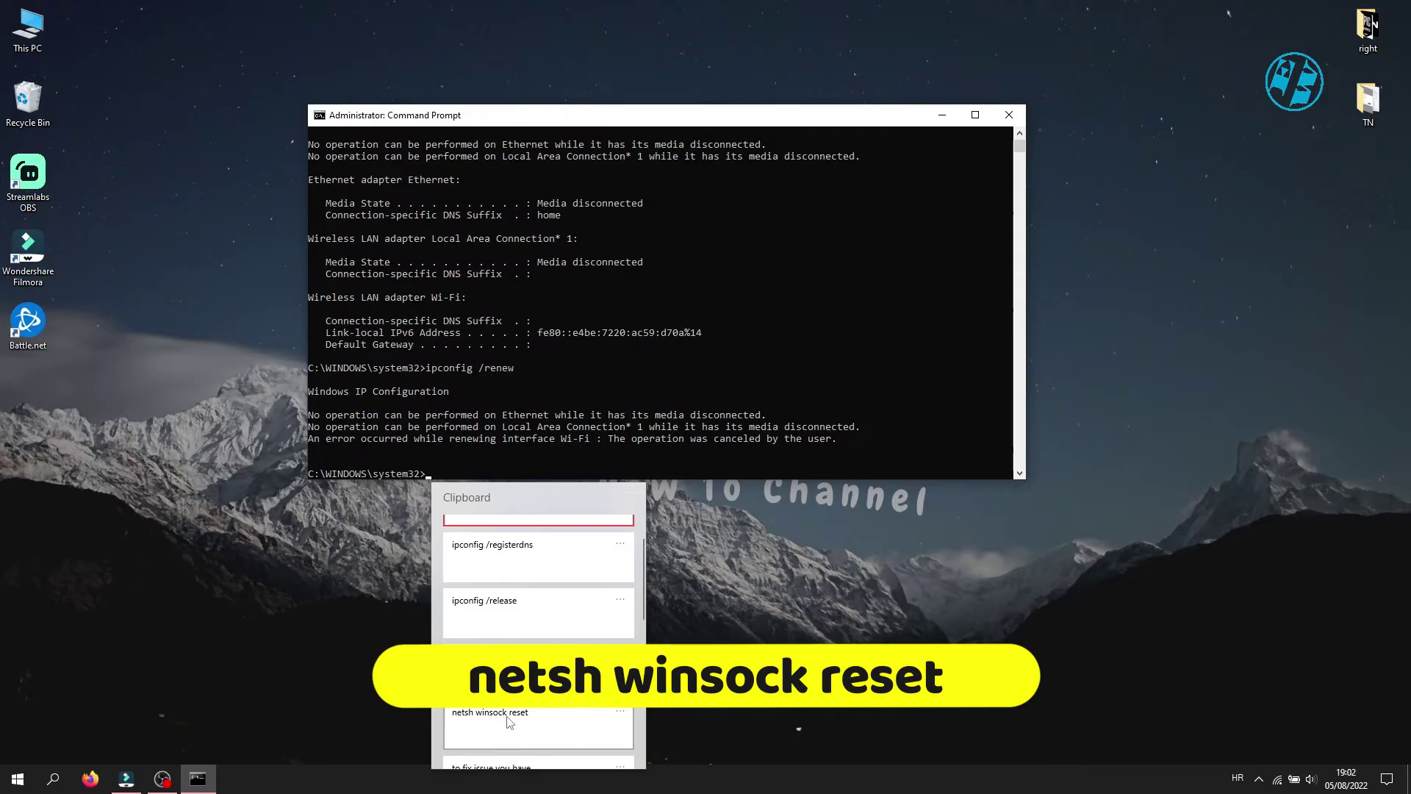
pyautogui.click(500, 720)
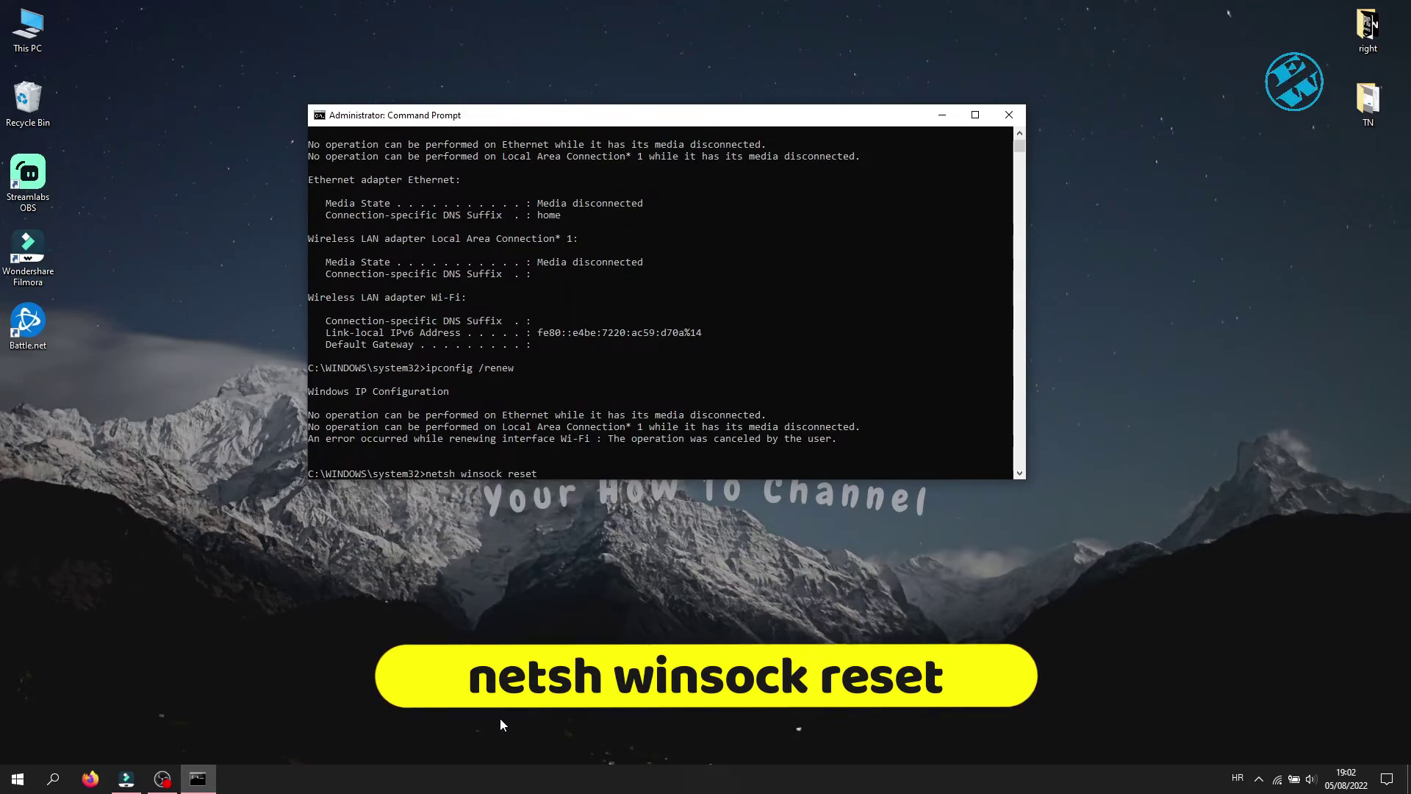